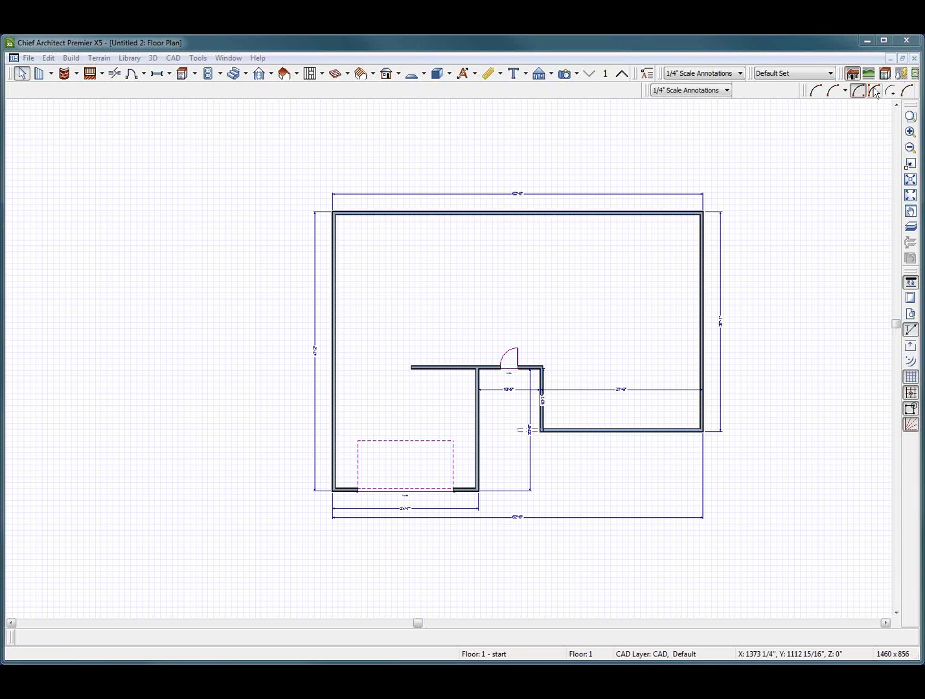
Open an orthographic full overview of the house and tile it side by side with the floor plan
{"action": "left_click", "coordinate": [782, 213]}
{"action": "left_click", "coordinate": [805, 172]}
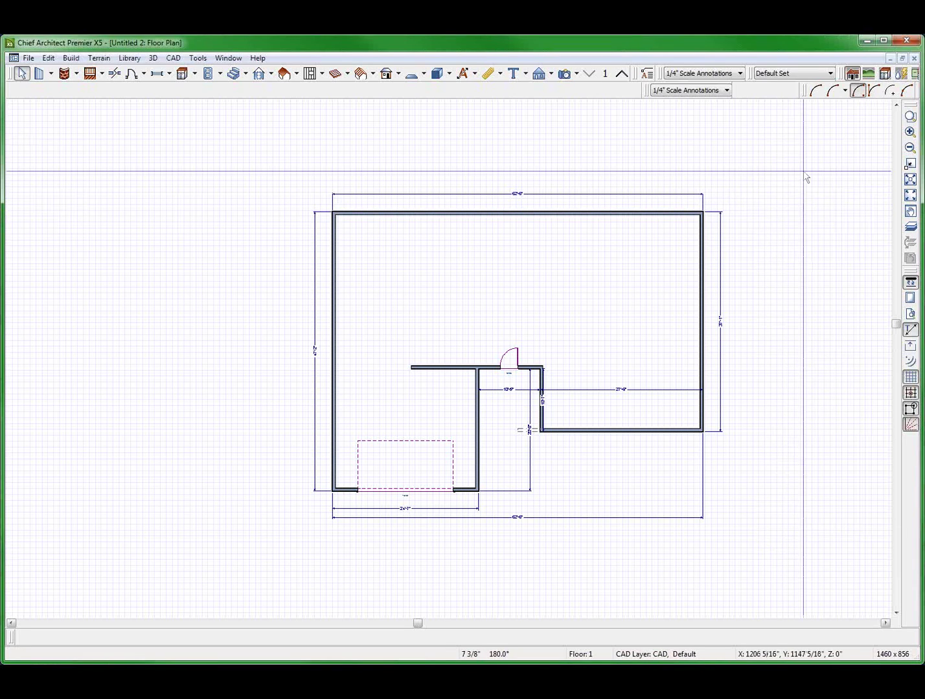
{"action": "scroll", "coordinate": [534, 305], "scroll_direction": "down", "scroll_amount": 1}
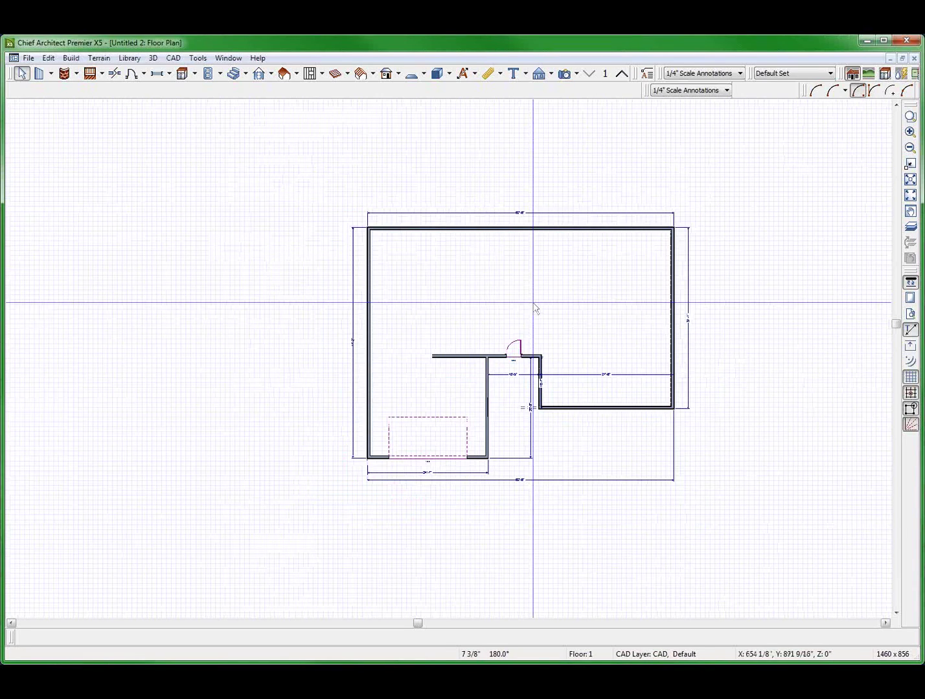
{"action": "scroll", "coordinate": [533, 303], "scroll_direction": "up", "scroll_amount": 3}
{"action": "scroll", "coordinate": [421, 215], "scroll_direction": "down", "scroll_amount": 2}
{"action": "key", "text": "F9"}
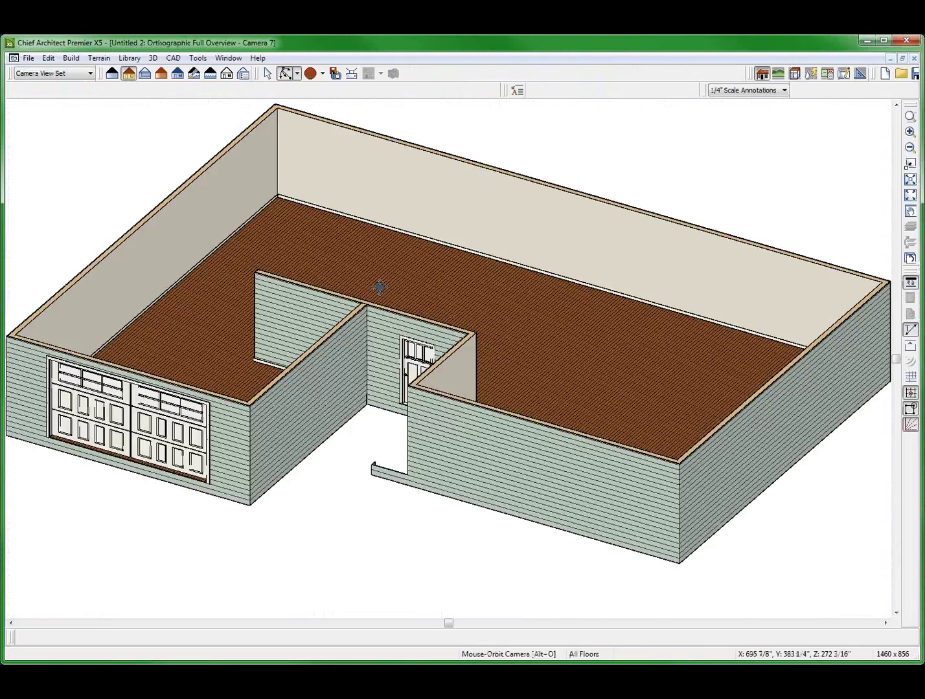
{"action": "left_click_drag", "start_coordinate": [379, 286], "coordinate": [462, 320]}
{"action": "key", "text": "alt+w"}
{"action": "key", "text": "v"}
Extend the free-ending wall behind the garage to the house's outer side wall, closing off the garage room
{"action": "left_click", "coordinate": [641, 281]}
{"action": "scroll", "coordinate": [622, 239], "scroll_direction": "up", "scroll_amount": 3}
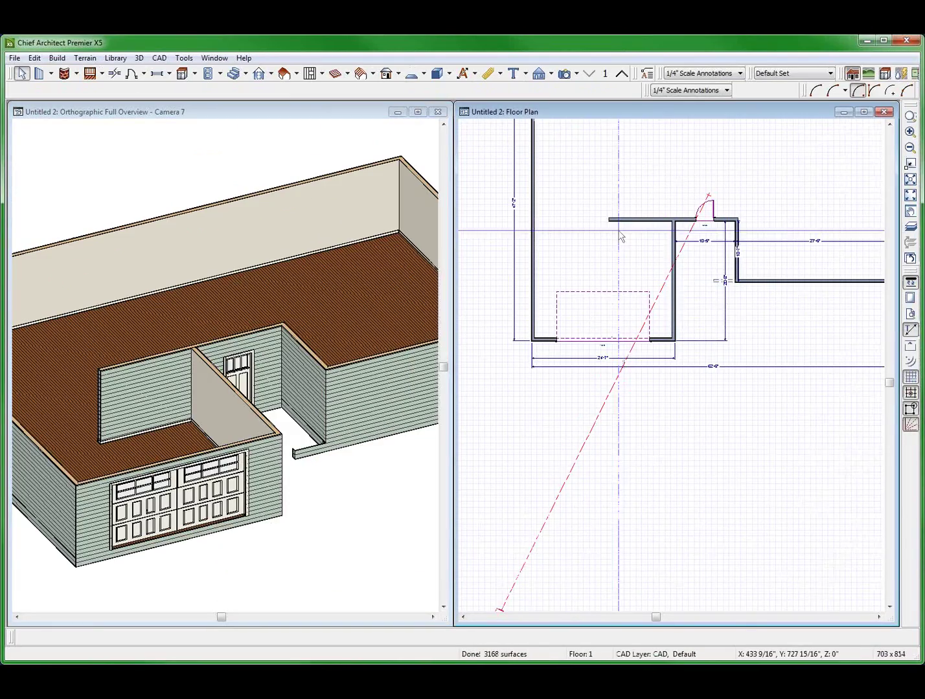
{"action": "left_click", "coordinate": [625, 221]}
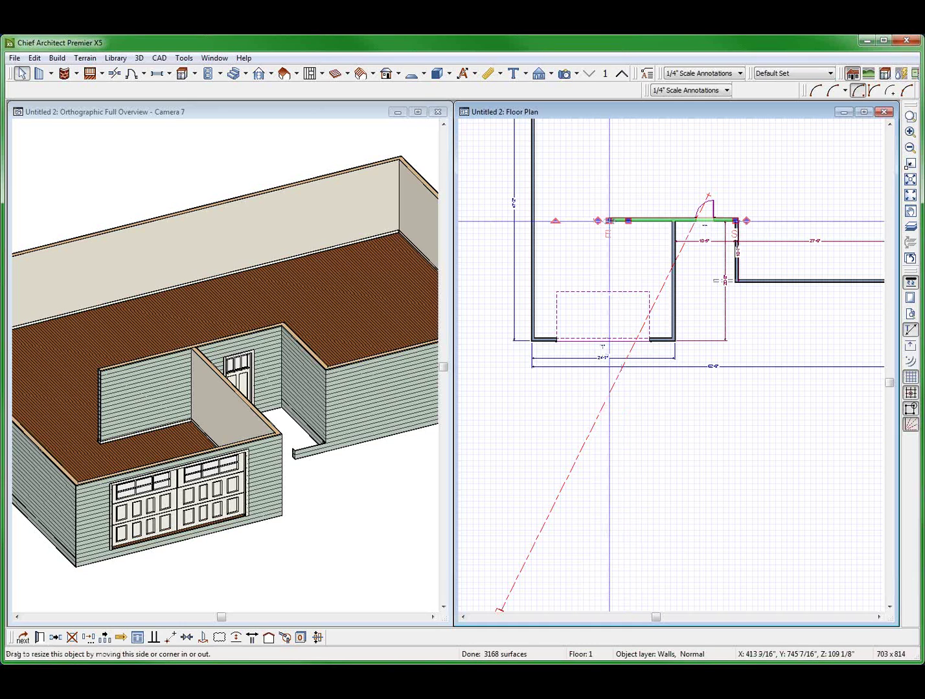
{"action": "left_click_drag", "start_coordinate": [609, 220], "coordinate": [534, 221]}
{"action": "key", "text": "Escape"}
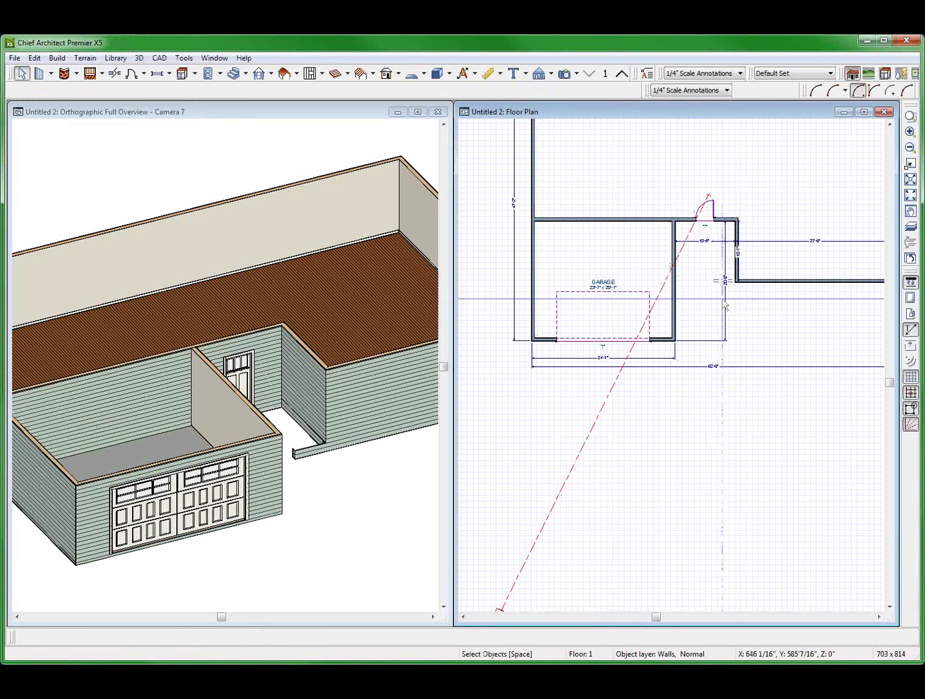
Extend the invisible wall across the front of the entry recess to the garage wall, enclosing the porch
{"action": "left_click", "coordinate": [715, 289]}
{"action": "left_click_drag", "start_coordinate": [715, 292], "coordinate": [674, 293]}
{"action": "key", "text": "Escape"}
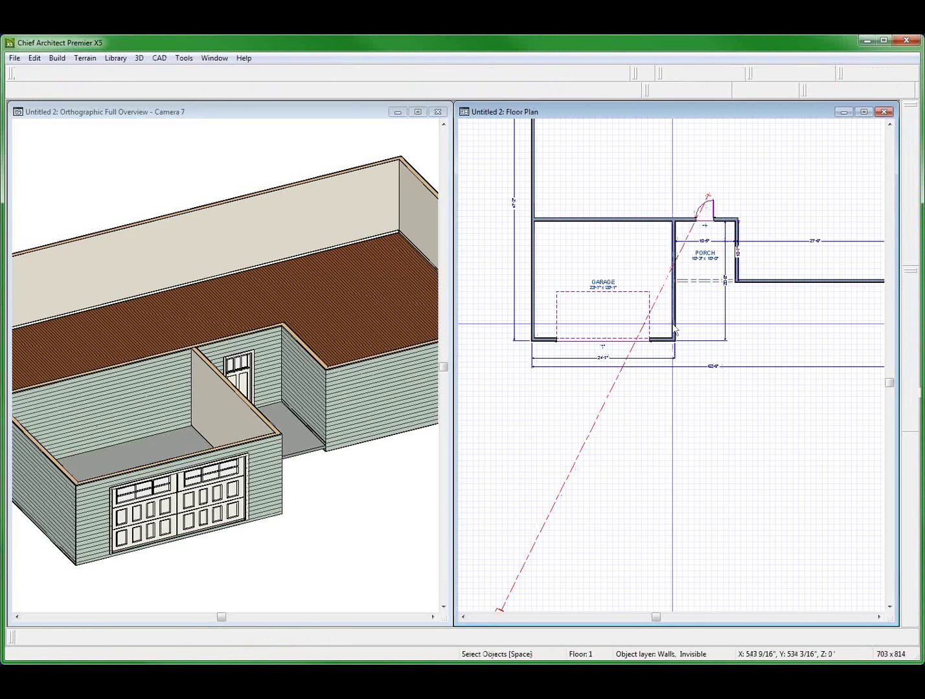
Examine the structure settings of the porch and garage rooms, including their floor and ceiling elevations
{"action": "left_click", "coordinate": [677, 368]}
{"action": "scroll", "coordinate": [732, 213], "scroll_direction": "up", "scroll_amount": 6}
{"action": "key", "text": "Escape"}
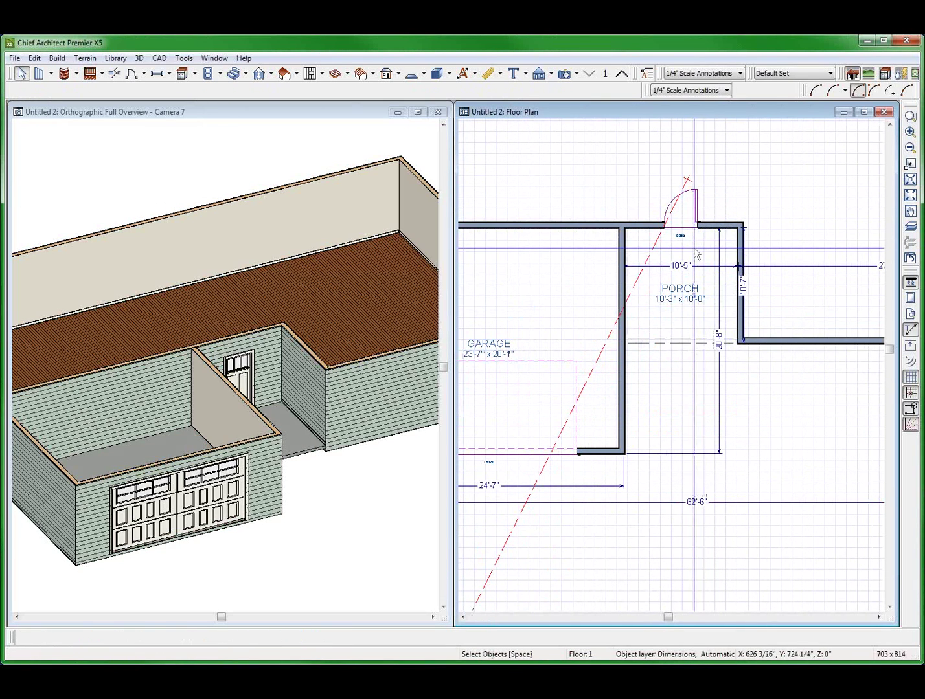
{"action": "left_click", "coordinate": [693, 253]}
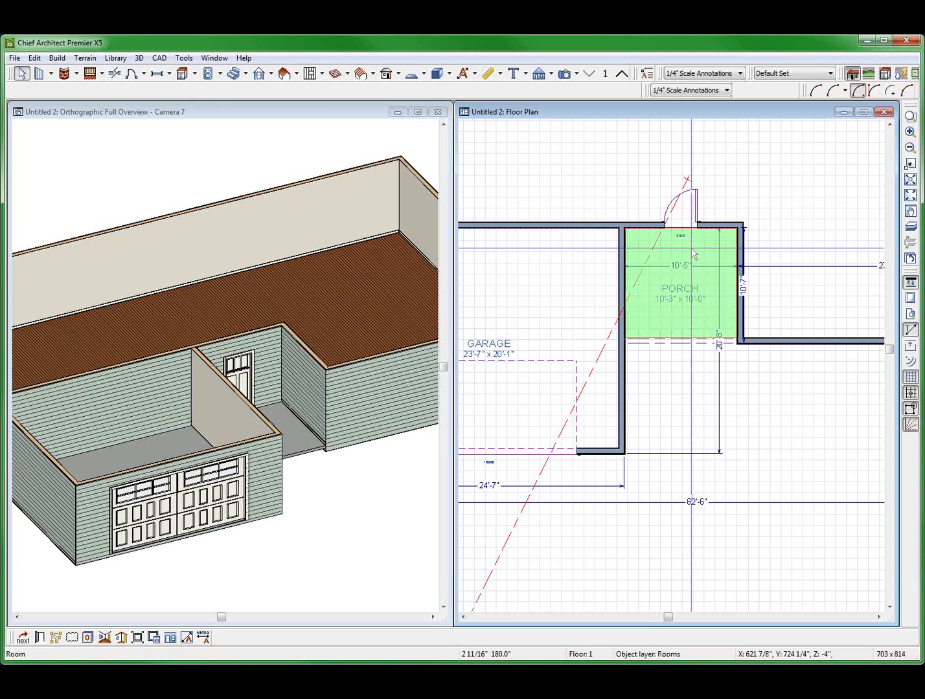
{"action": "left_click", "coordinate": [549, 328]}
{"action": "scroll", "coordinate": [548, 327], "scroll_direction": "down", "scroll_amount": 2}
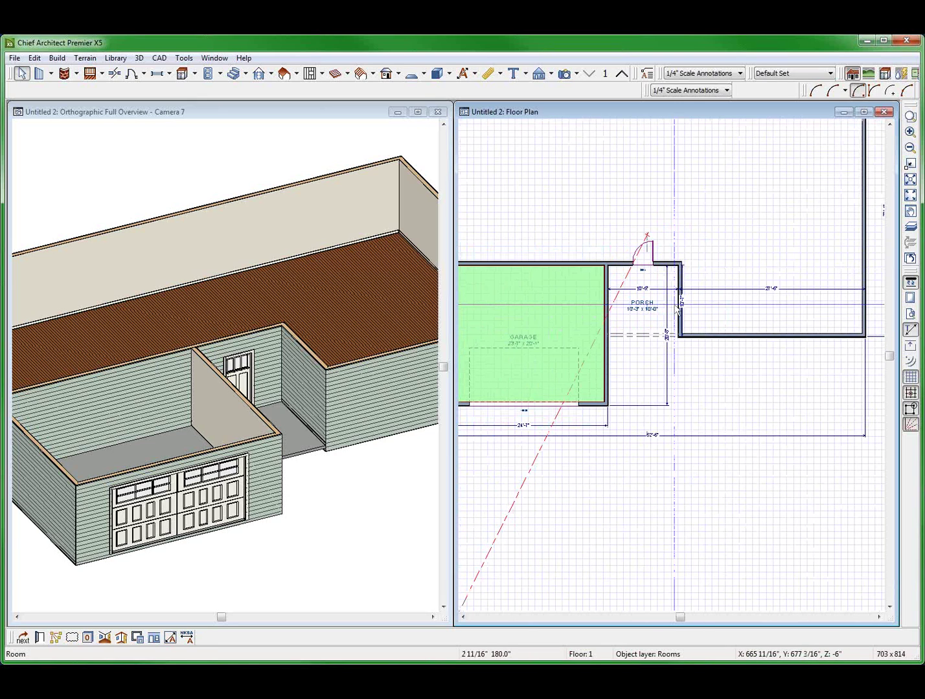
{"action": "key", "text": "Escape"}
{"action": "left_click", "coordinate": [658, 284]}
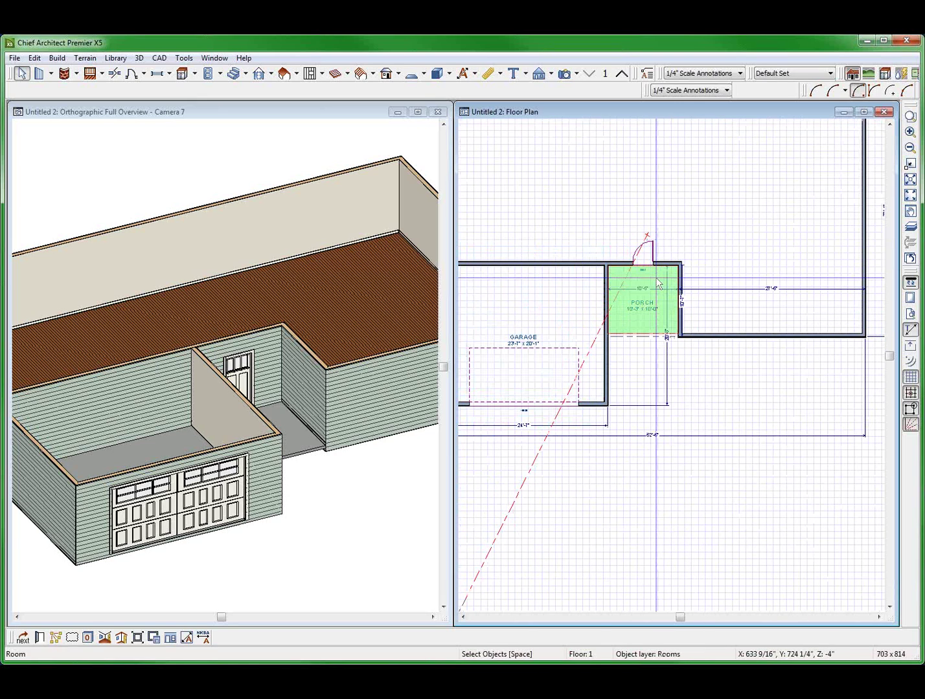
{"action": "double_click", "coordinate": [660, 283]}
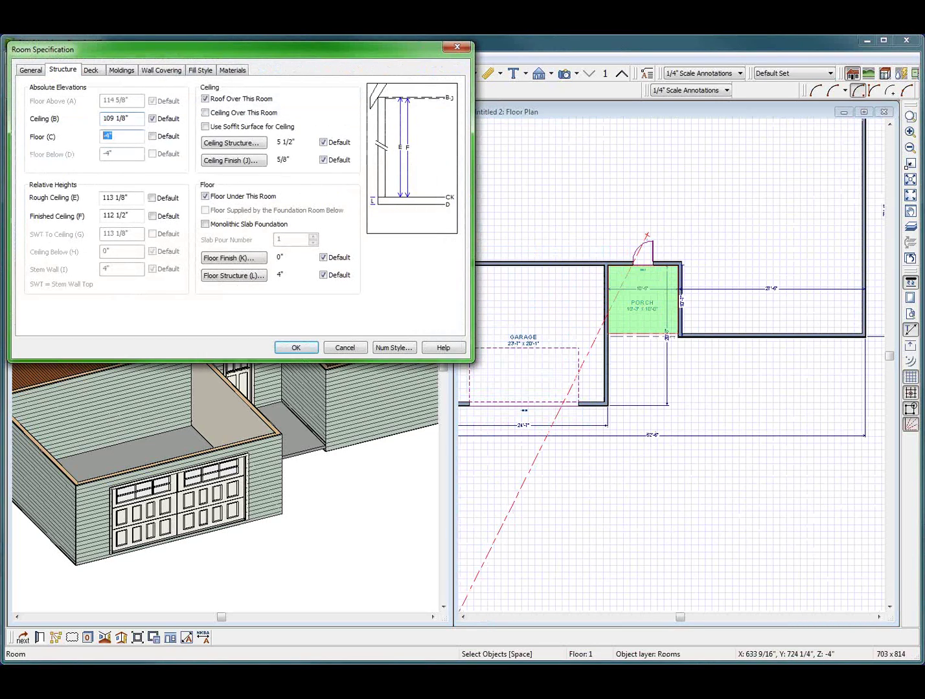
{"action": "left_click", "coordinate": [297, 349]}
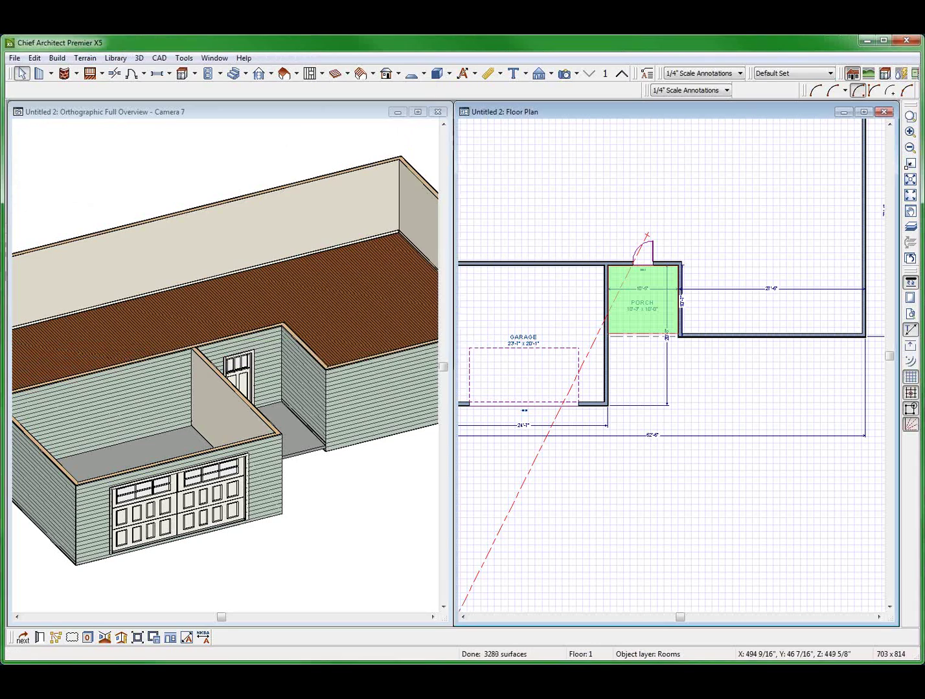
{"action": "left_click", "coordinate": [563, 303]}
{"action": "double_click", "coordinate": [562, 302]}
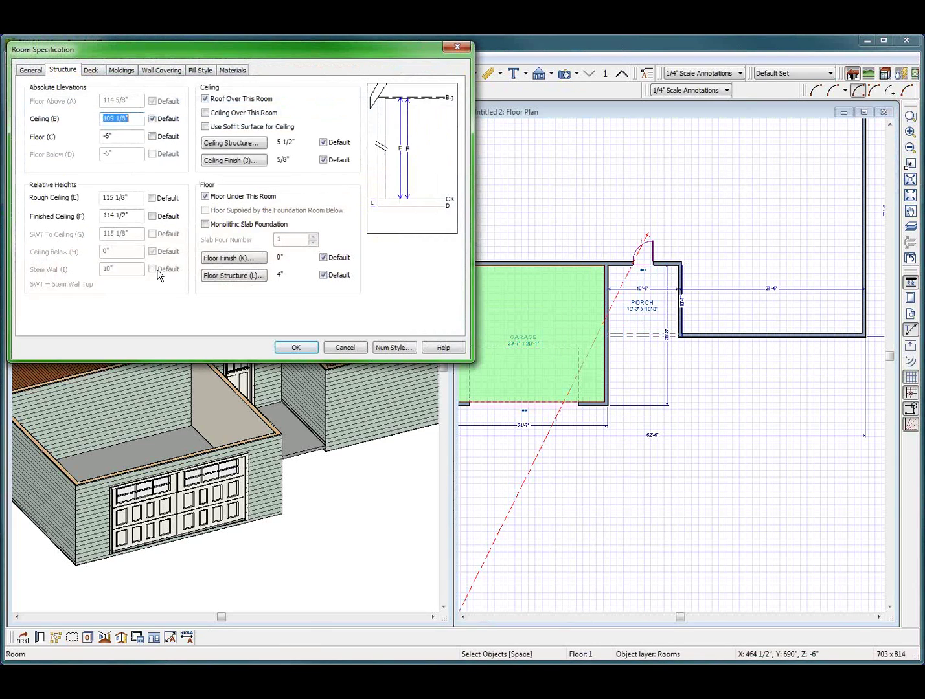
{"action": "left_click", "coordinate": [298, 348]}
Place a hinged door in the wall between the garage and the house and inspect it in the 3D overview
{"action": "scroll", "coordinate": [544, 357], "scroll_direction": "down", "scroll_amount": 2}
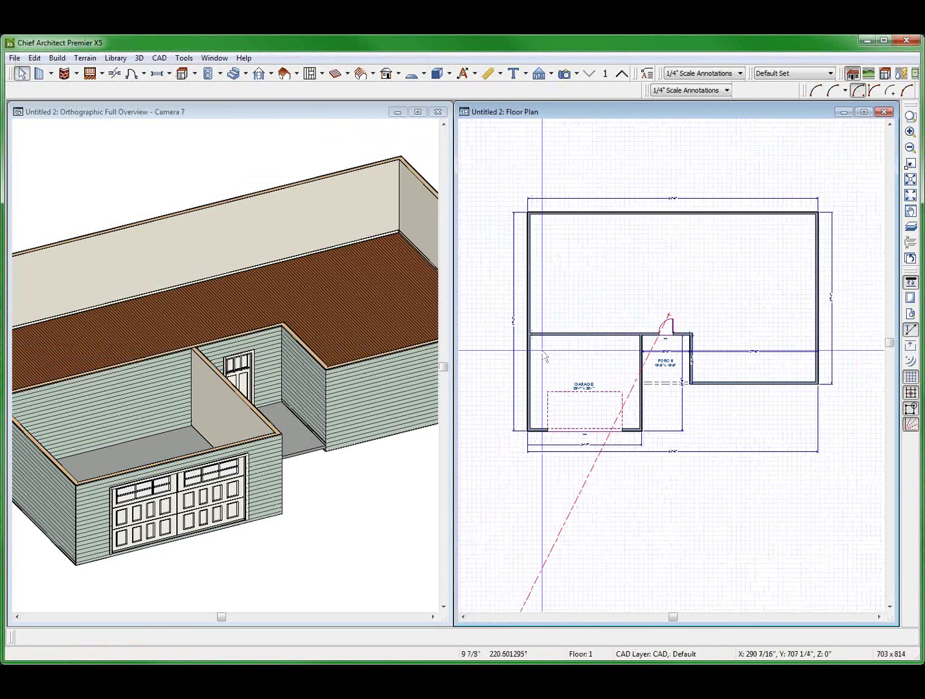
{"action": "key", "text": "ctrl+KP_1"}
{"action": "left_click", "coordinate": [576, 326]}
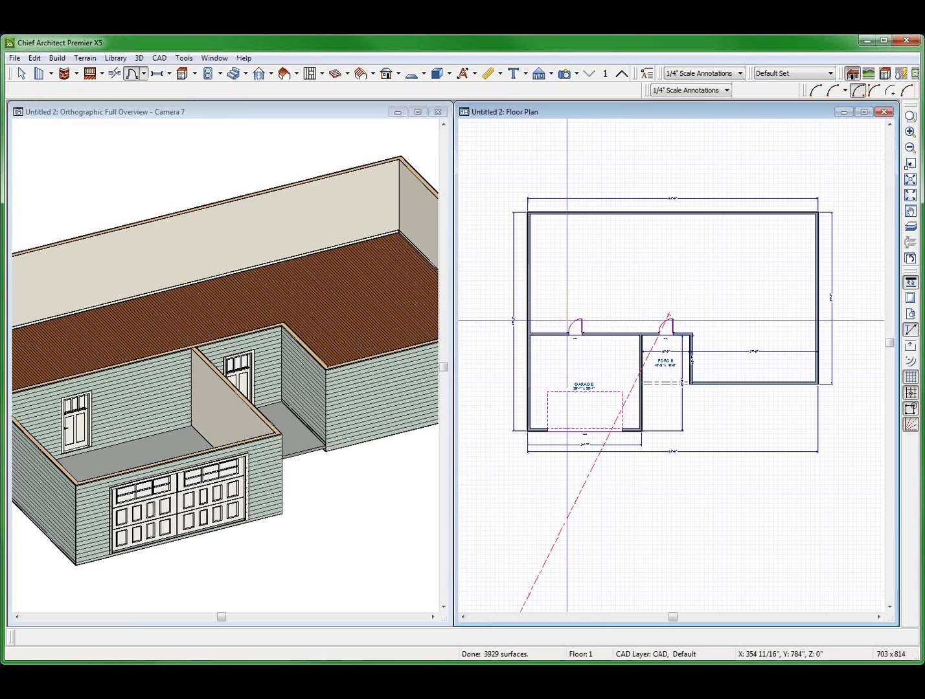
{"action": "left_click", "coordinate": [265, 393]}
{"action": "scroll", "coordinate": [237, 346], "scroll_direction": "down", "scroll_amount": 3}
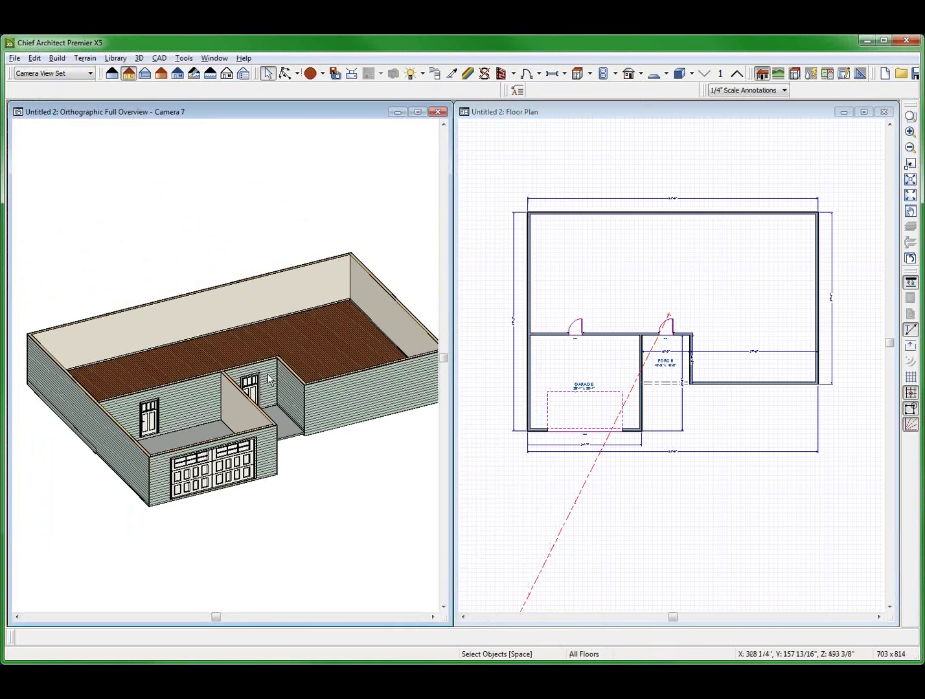
{"action": "middle_click_drag", "start_coordinate": [269, 379], "coordinate": [88, 401]}
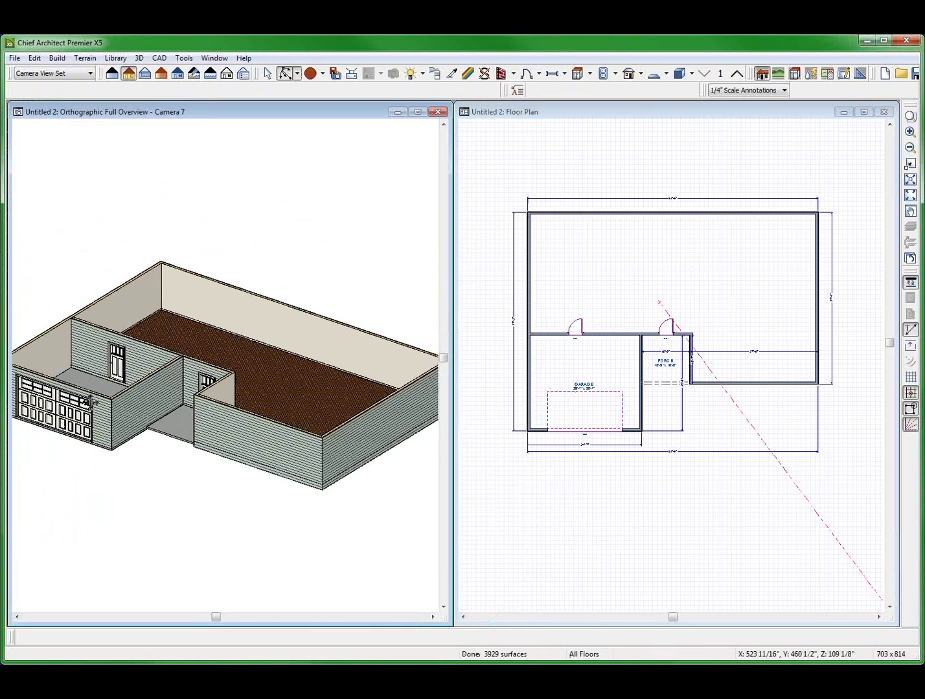
{"action": "scroll", "coordinate": [90, 396], "scroll_direction": "up", "scroll_amount": 4}
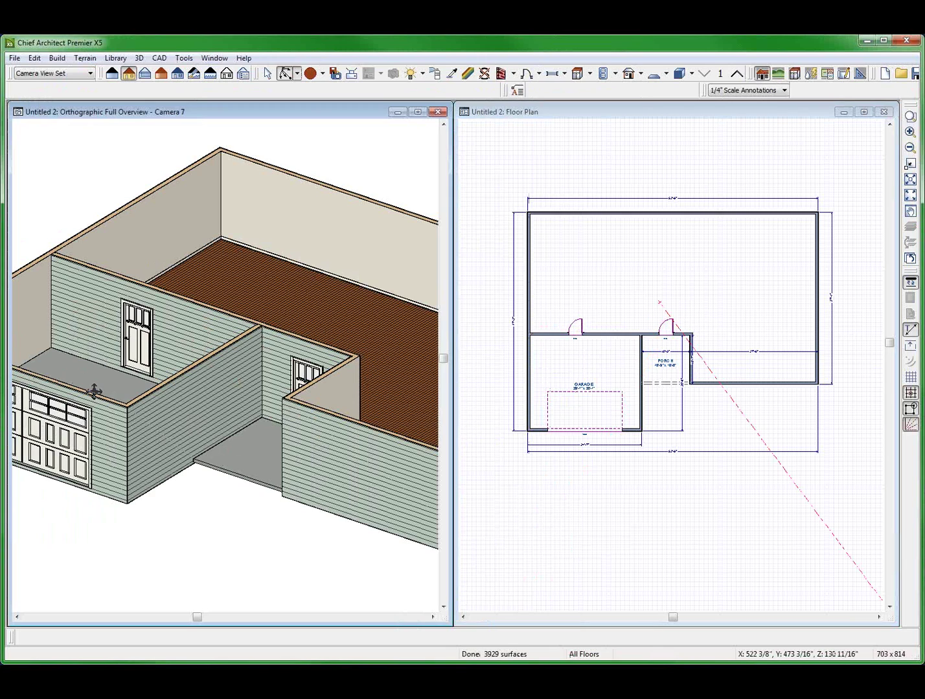
Build a monolithic slab foundation with a 4" slab, keeping the default slab footing of 12" width and 22" height
{"action": "left_click", "coordinate": [597, 528]}
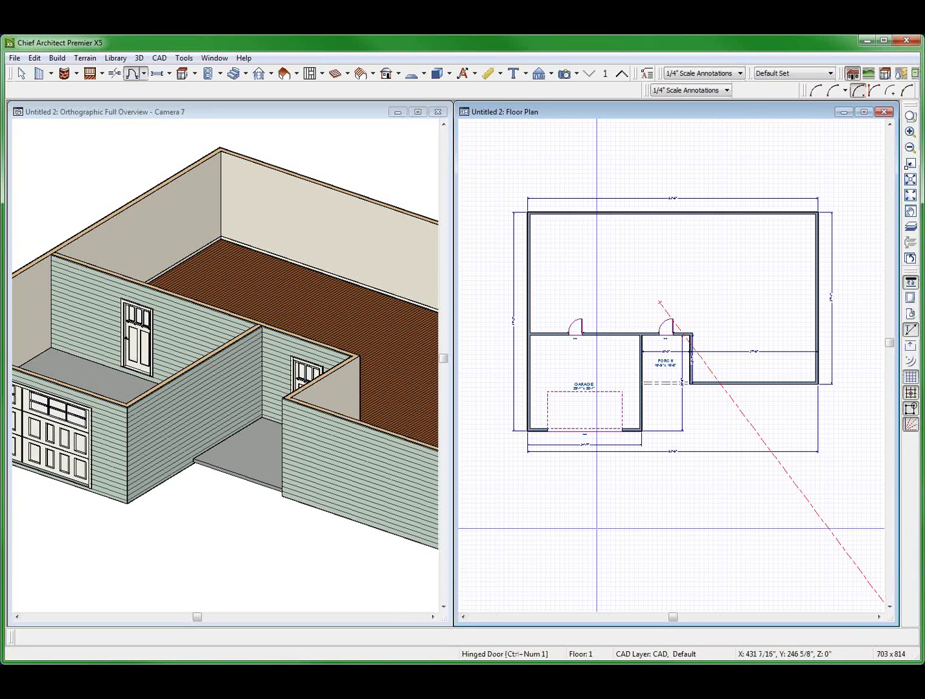
{"action": "left_click", "coordinate": [270, 74]}
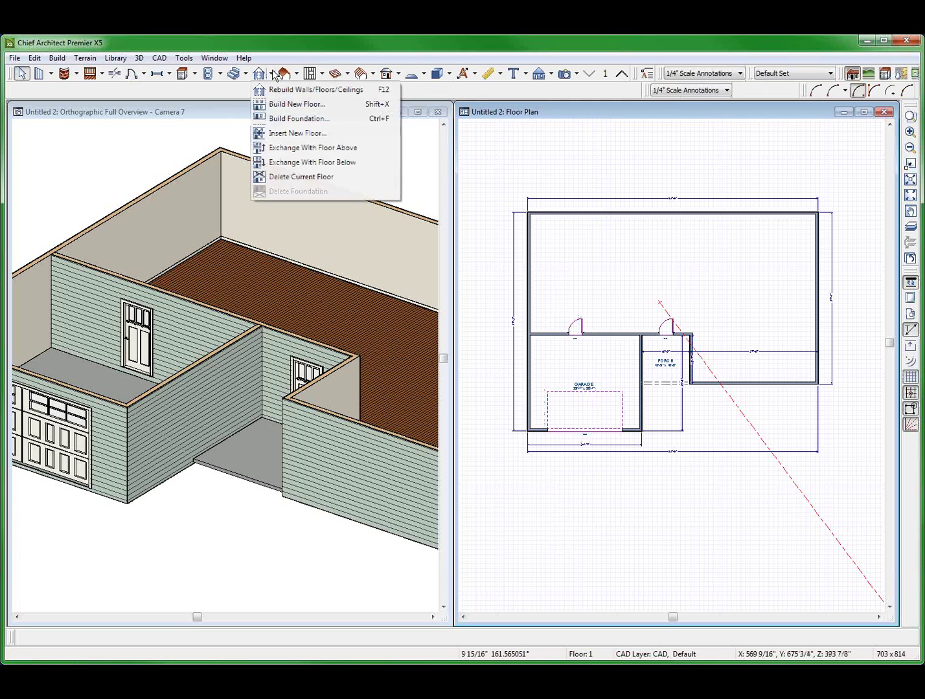
{"action": "left_click", "coordinate": [296, 120]}
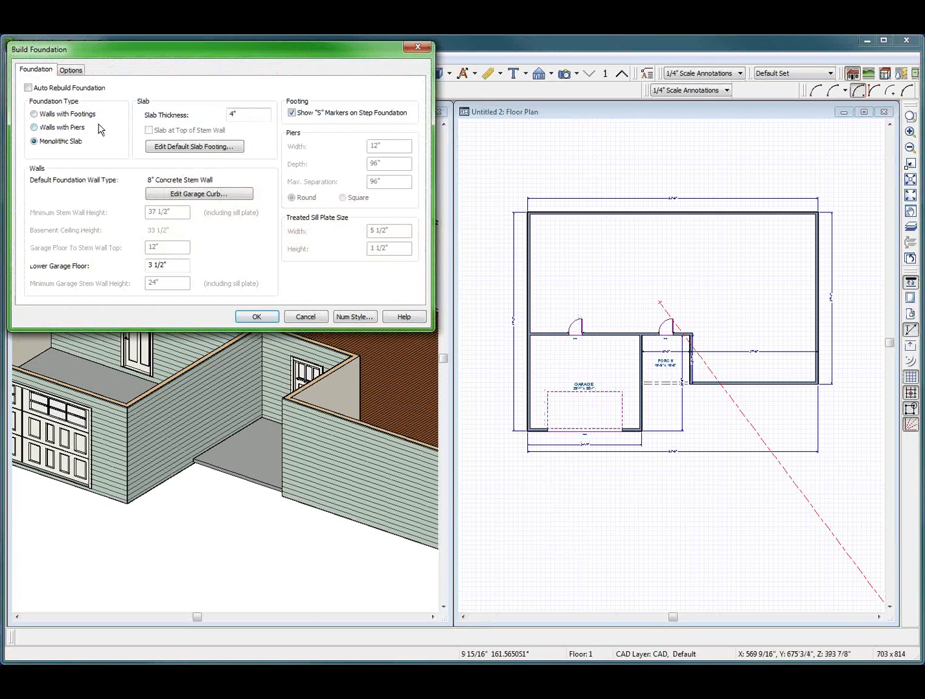
{"action": "left_click", "coordinate": [203, 149]}
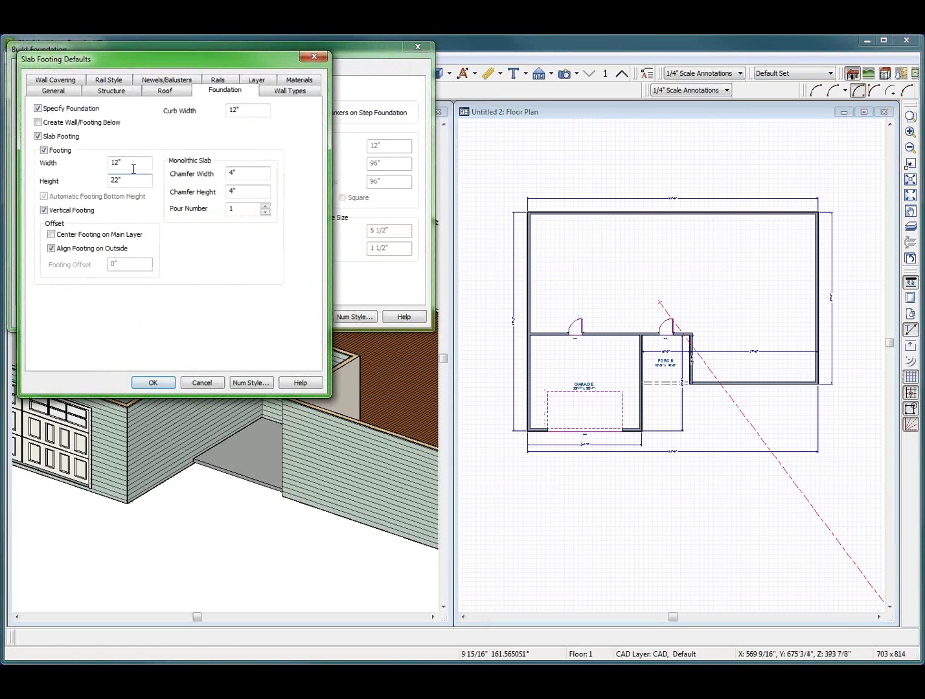
{"action": "left_click", "coordinate": [154, 383]}
{"action": "left_click", "coordinate": [250, 317]}
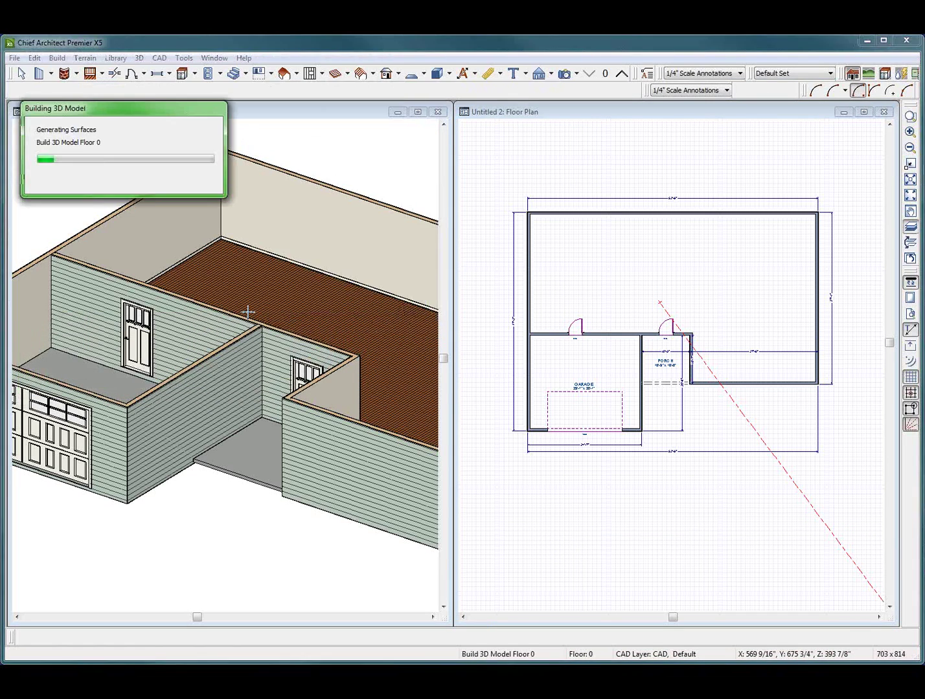
Open an orthographic floor overview of the foundation and examine the slab around the garage and porch
{"action": "scroll", "coordinate": [570, 441], "scroll_direction": "down", "scroll_amount": 2}
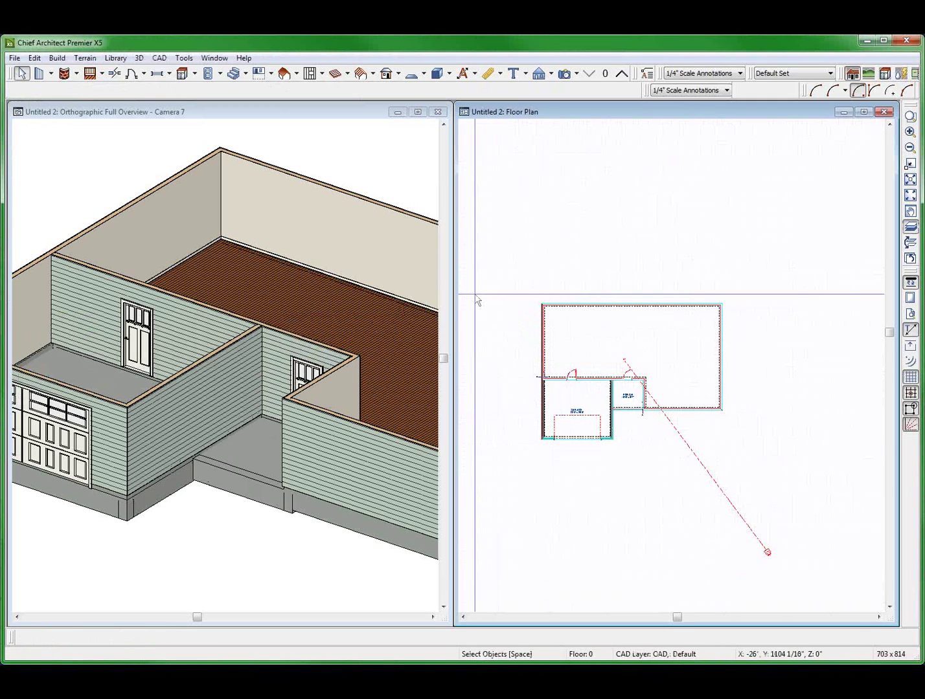
{"action": "scroll", "coordinate": [601, 407], "scroll_direction": "up", "scroll_amount": 3}
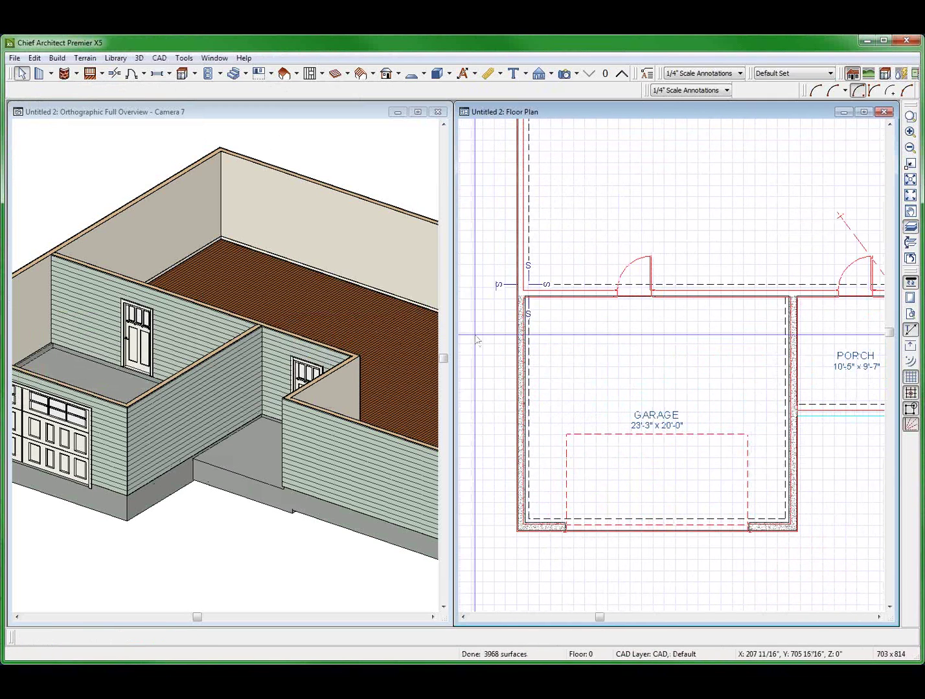
{"action": "scroll", "coordinate": [512, 375], "scroll_direction": "down", "scroll_amount": 1}
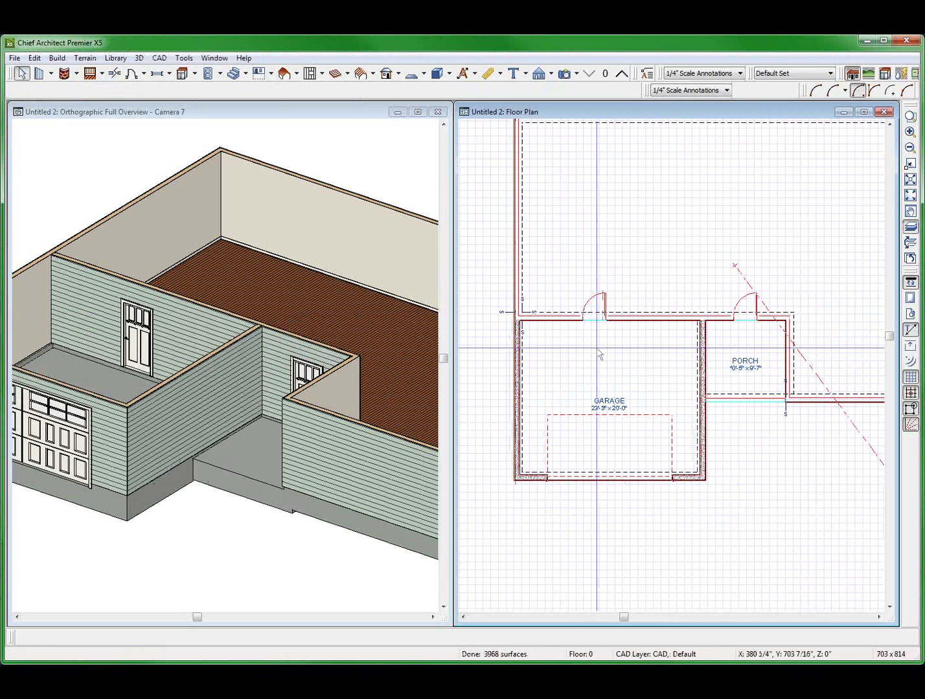
{"action": "key", "text": "F8"}
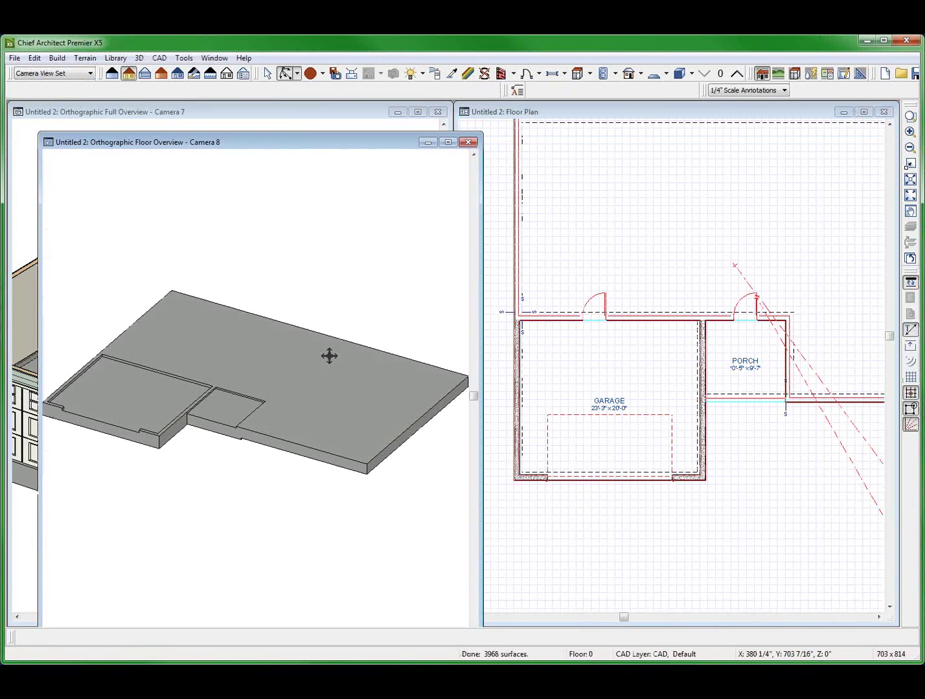
{"action": "left_click_drag", "start_coordinate": [327, 354], "coordinate": [296, 311]}
{"action": "scroll", "coordinate": [65, 442], "scroll_direction": "up", "scroll_amount": 1}
{"action": "left_click_drag", "start_coordinate": [65, 443], "coordinate": [495, 343]}
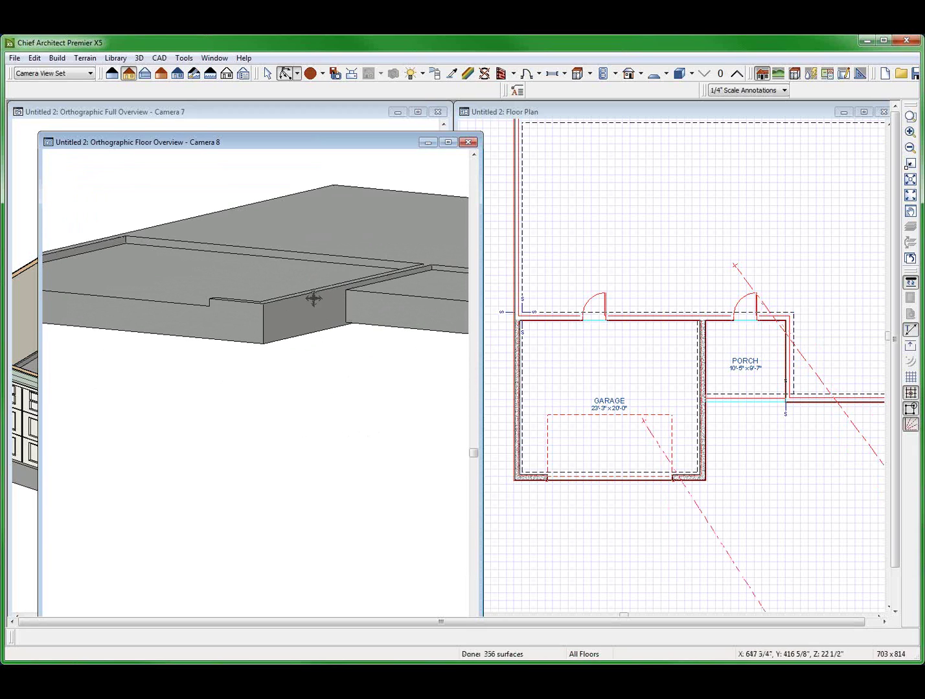
{"action": "mouse_move", "coordinate": [314, 298]}
{"action": "left_mouse_down"}
{"action": "mouse_move", "coordinate": [388, 377]}
{"action": "mouse_move", "coordinate": [464, 282]}
{"action": "mouse_move", "coordinate": [316, 333]}
{"action": "mouse_move", "coordinate": [320, 314]}
{"action": "left_mouse_up"}
Break the front slab footing at the house corner beside the porch, separating a porch segment about 10'-11" long
{"action": "left_click", "coordinate": [697, 425]}
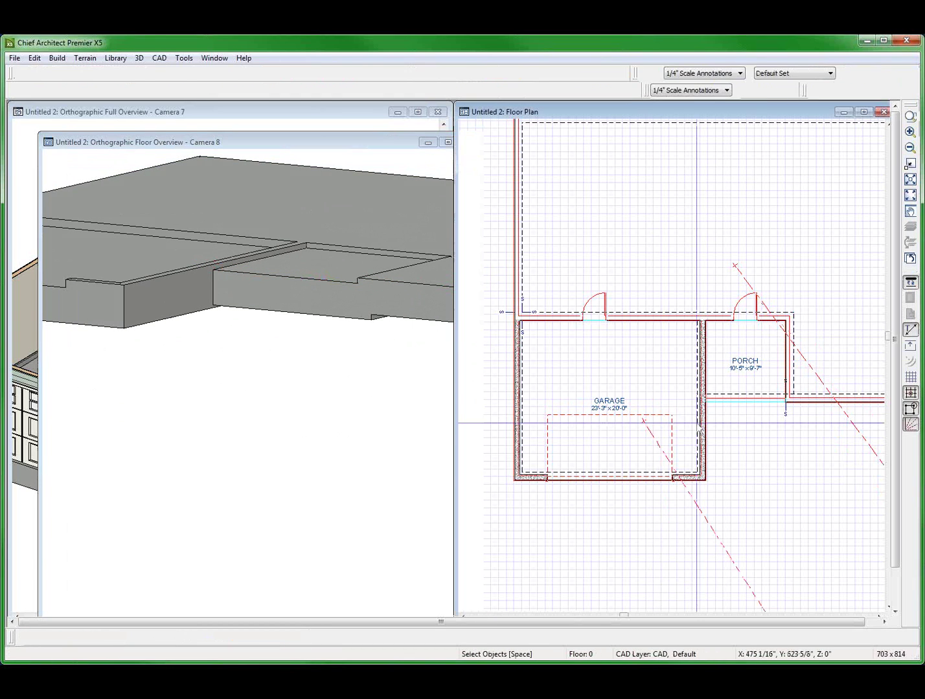
{"action": "scroll", "coordinate": [803, 426], "scroll_direction": "up", "scroll_amount": 3}
{"action": "left_click", "coordinate": [730, 375]}
{"action": "left_click", "coordinate": [726, 379]}
{"action": "scroll", "coordinate": [726, 380], "scroll_direction": "up", "scroll_amount": 2}
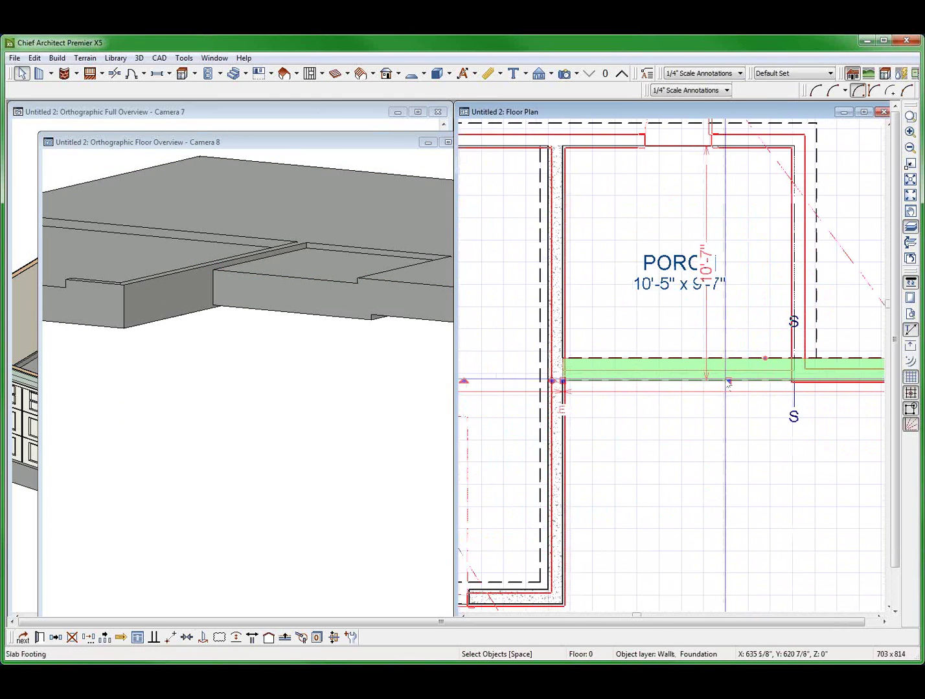
{"action": "key", "text": "ctrl+b"}
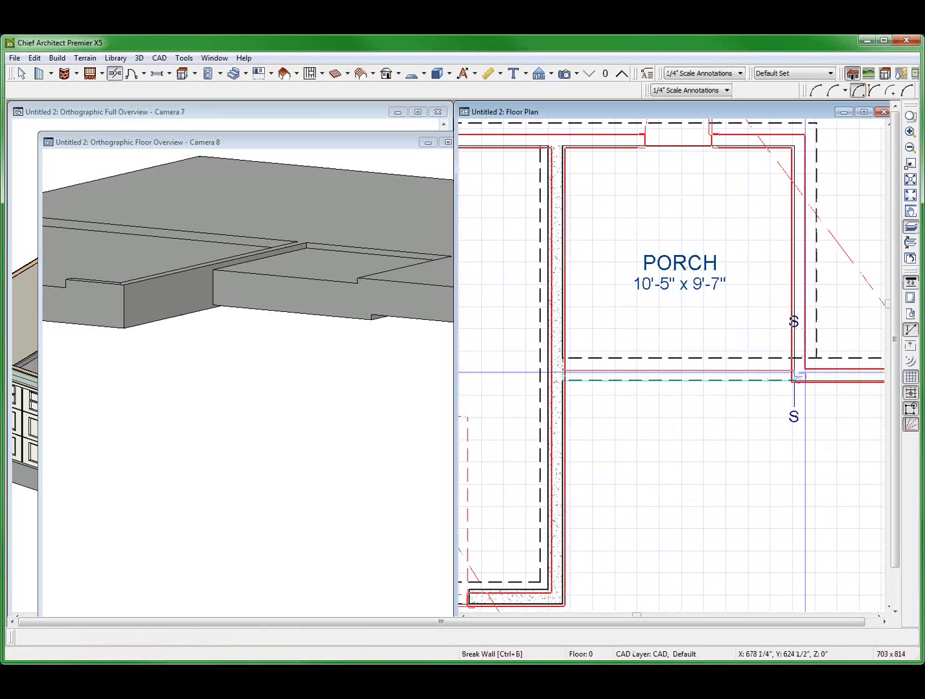
{"action": "left_click", "coordinate": [795, 380]}
{"action": "key", "text": "space"}
Set the height of the front porch footing segment to 18"
{"action": "left_click", "coordinate": [736, 367]}
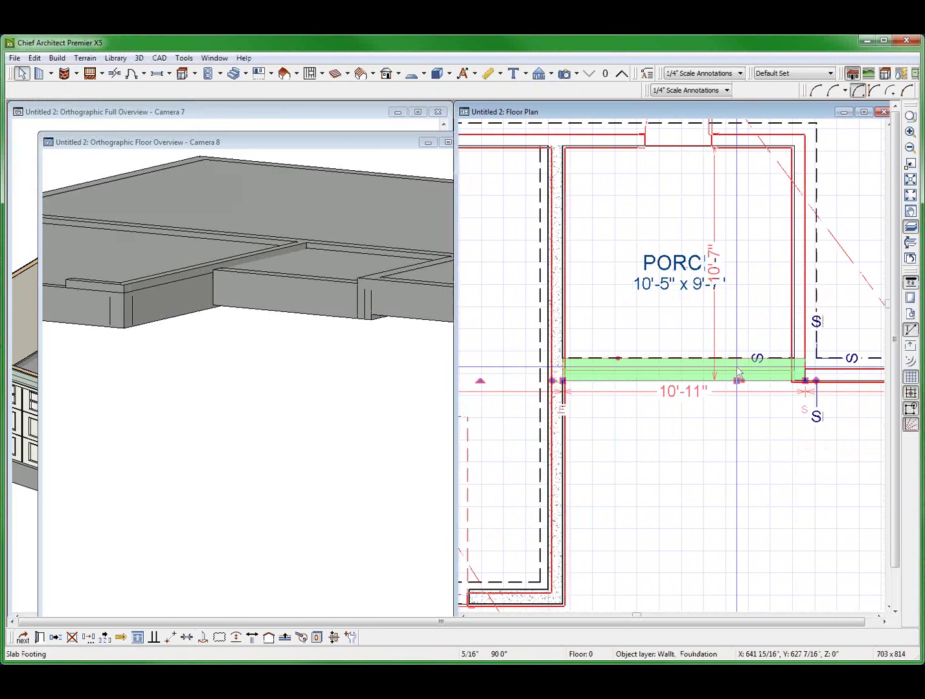
{"action": "double_click", "coordinate": [736, 367]}
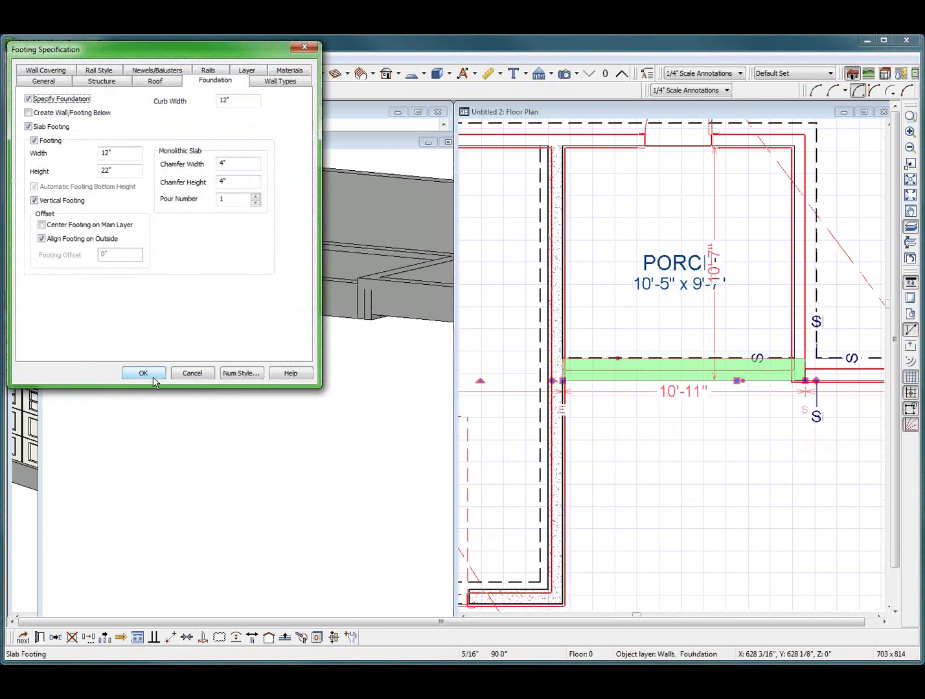
{"action": "left_click", "coordinate": [153, 377]}
{"action": "left_click_drag", "start_coordinate": [119, 171], "coordinate": [29, 184]}
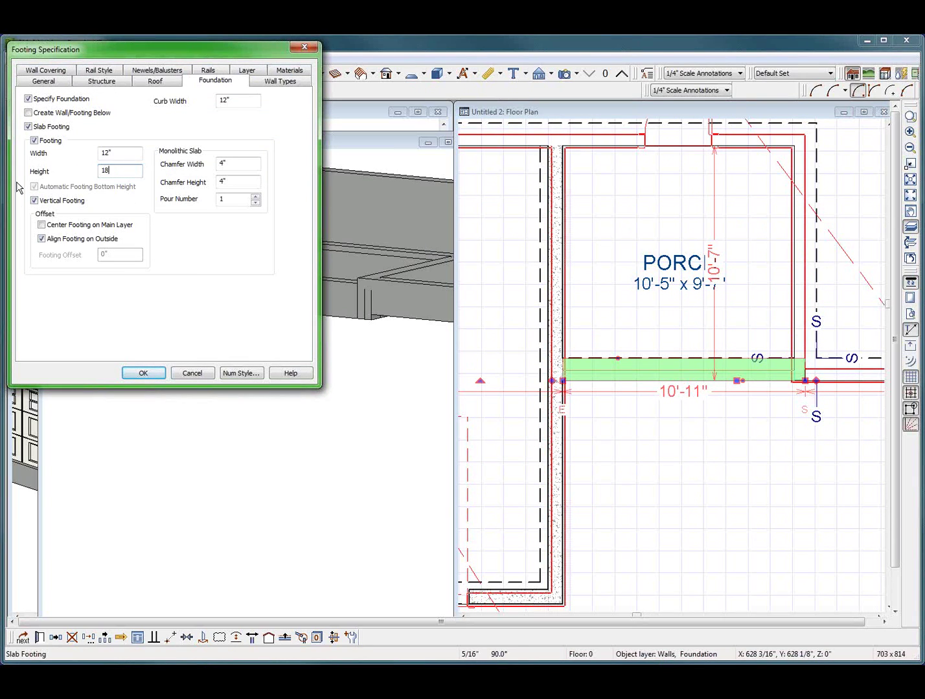
{"action": "key", "text": "Return"}
Set the height of the slab footing between the porch and the adjoining house side to 18"
{"action": "left_click", "coordinate": [796, 250]}
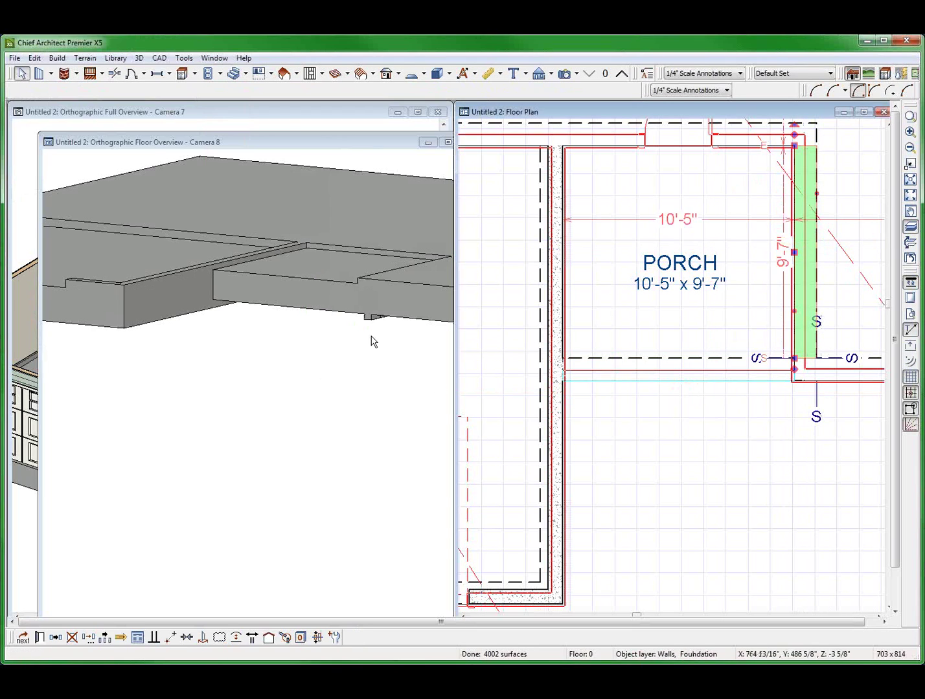
{"action": "double_click", "coordinate": [803, 257]}
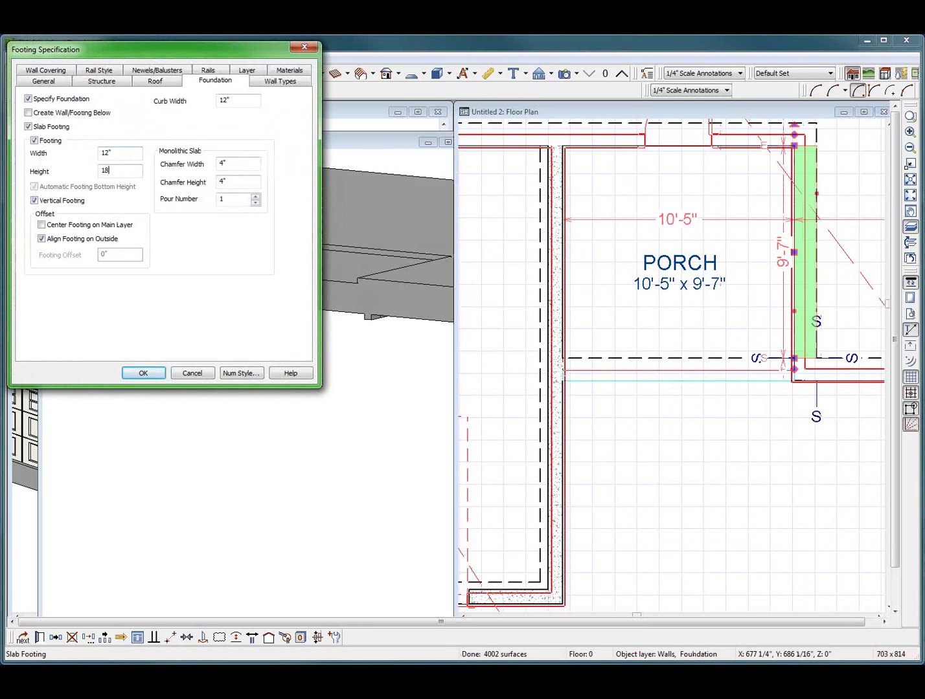
{"action": "key", "text": "Return"}
{"action": "left_click", "coordinate": [658, 290]}
{"action": "left_click", "coordinate": [153, 261]}
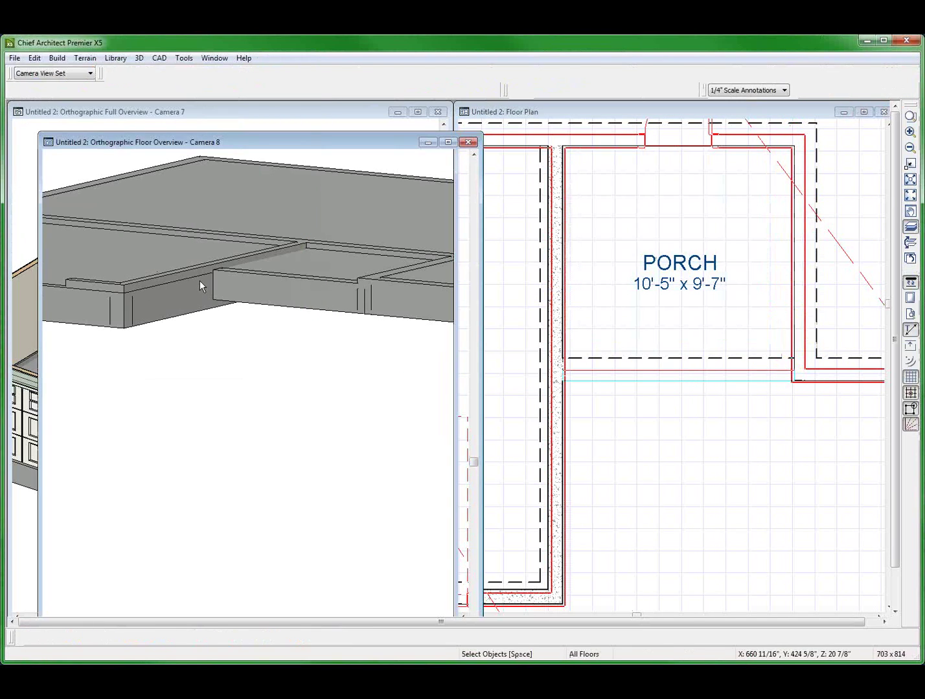
{"action": "double_click", "coordinate": [193, 297]}
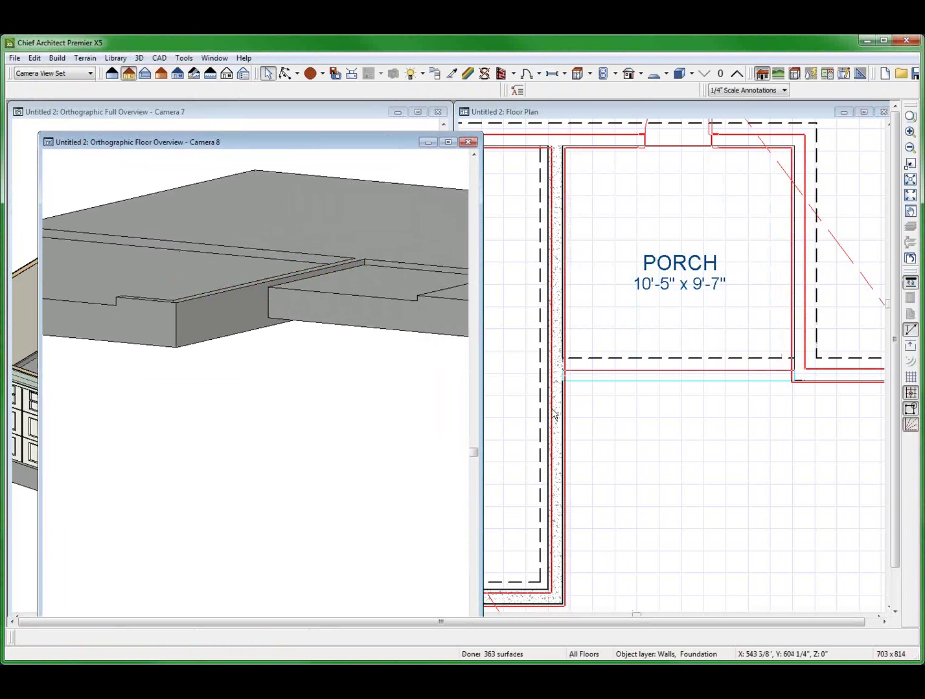
Assign the wall type 8" Concrete Stem Wall garage to the garage's outer side footing, opposite the porch
{"action": "left_click", "coordinate": [554, 415]}
{"action": "scroll", "coordinate": [578, 413], "scroll_direction": "down", "scroll_amount": 2}
{"action": "scroll", "coordinate": [671, 558], "scroll_direction": "up", "scroll_amount": 2}
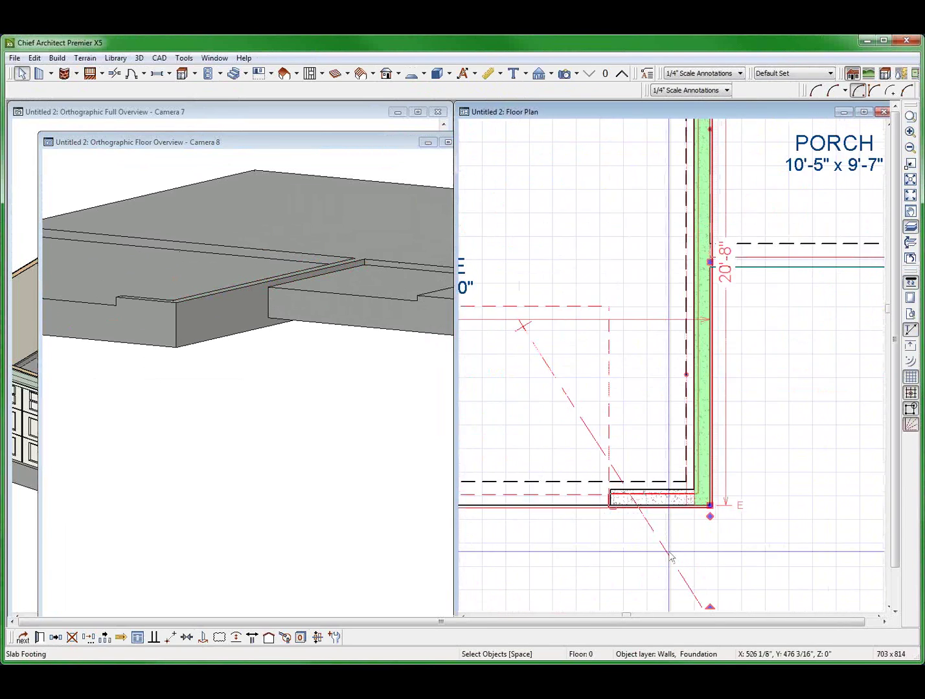
{"action": "scroll", "coordinate": [670, 557], "scroll_direction": "down", "scroll_amount": 1}
{"action": "scroll", "coordinate": [834, 450], "scroll_direction": "down", "scroll_amount": 2}
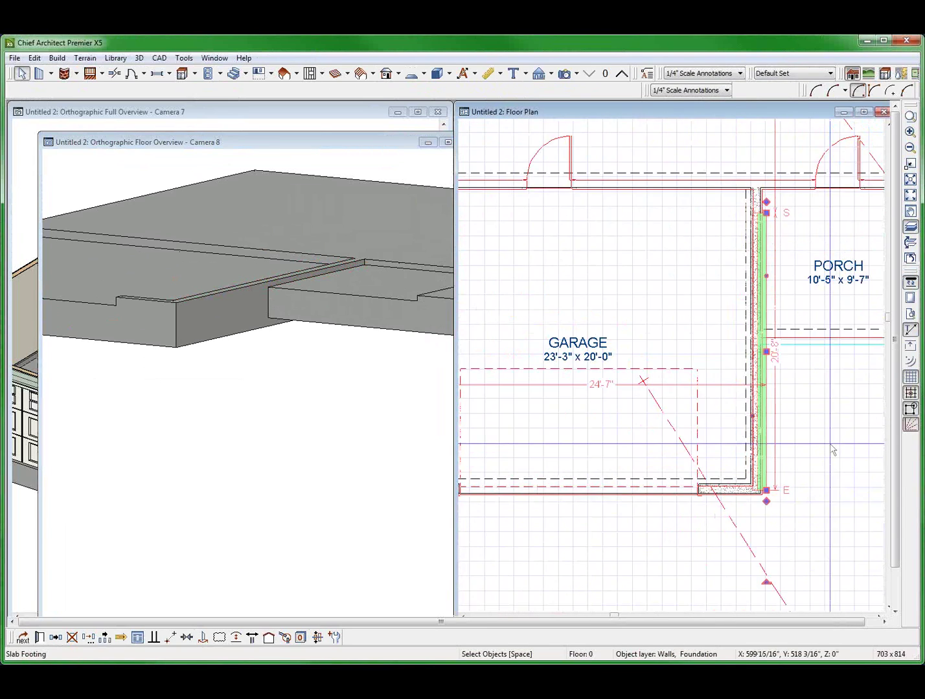
{"action": "scroll", "coordinate": [834, 450], "scroll_direction": "down", "scroll_amount": 2}
{"action": "left_click", "coordinate": [575, 352]}
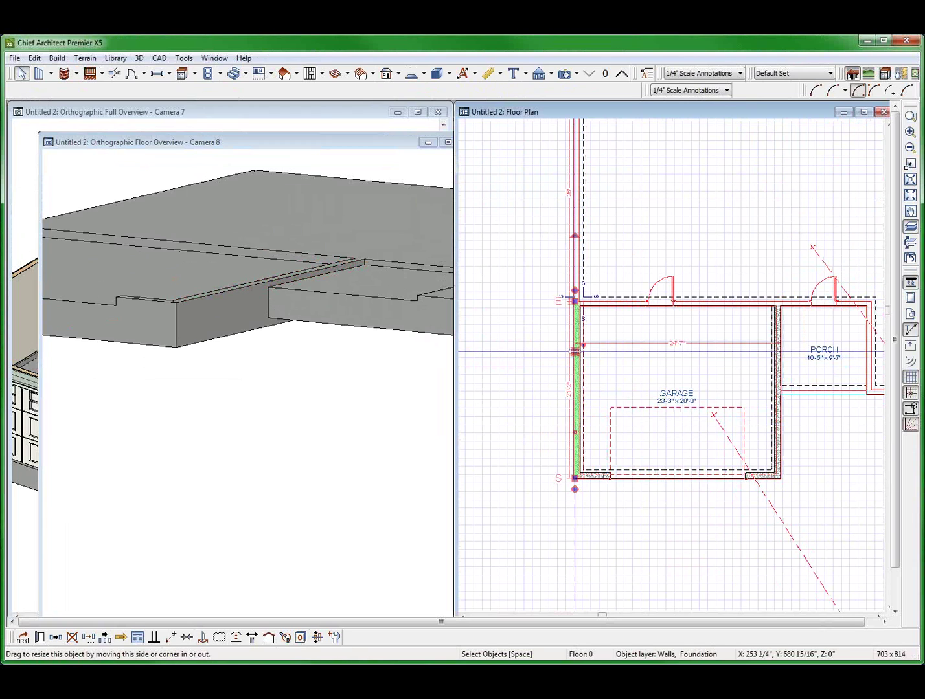
{"action": "double_click", "coordinate": [574, 351]}
{"action": "left_click", "coordinate": [285, 85]}
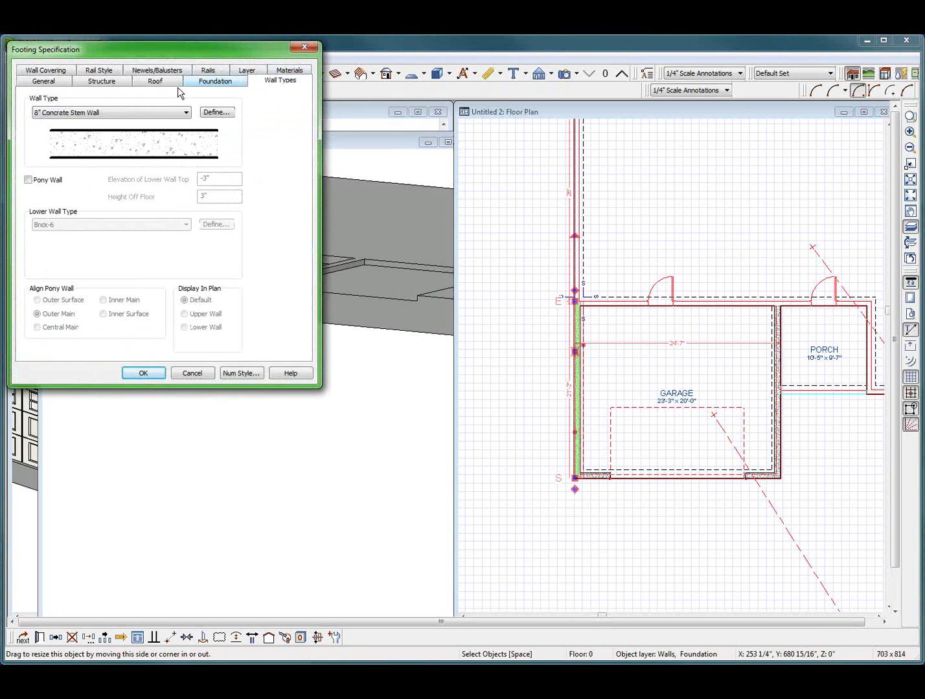
{"action": "left_click", "coordinate": [71, 115]}
{"action": "left_click", "coordinate": [90, 155]}
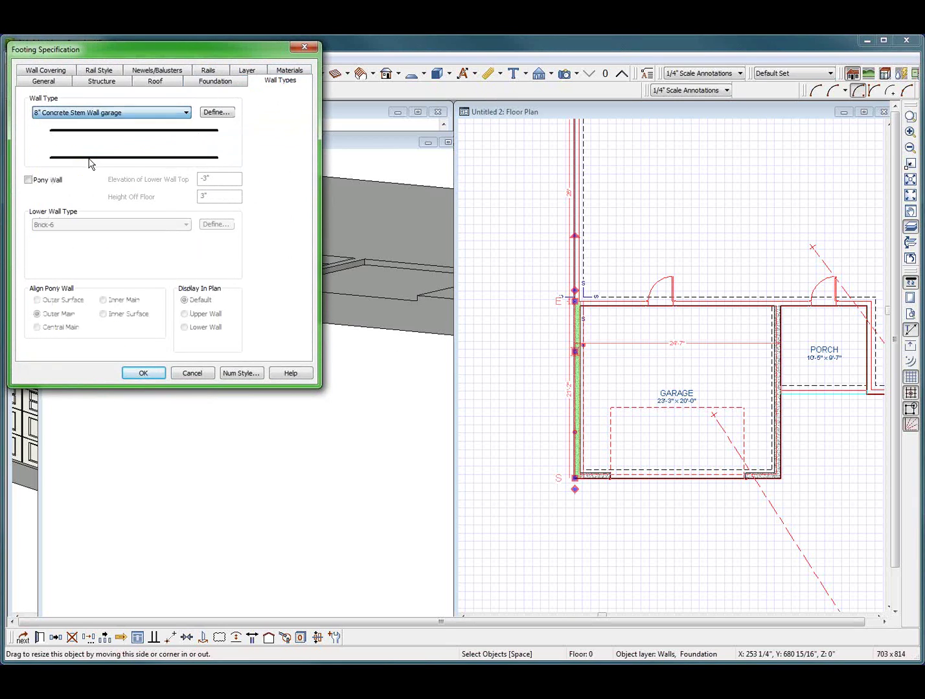
{"action": "left_click", "coordinate": [136, 373]}
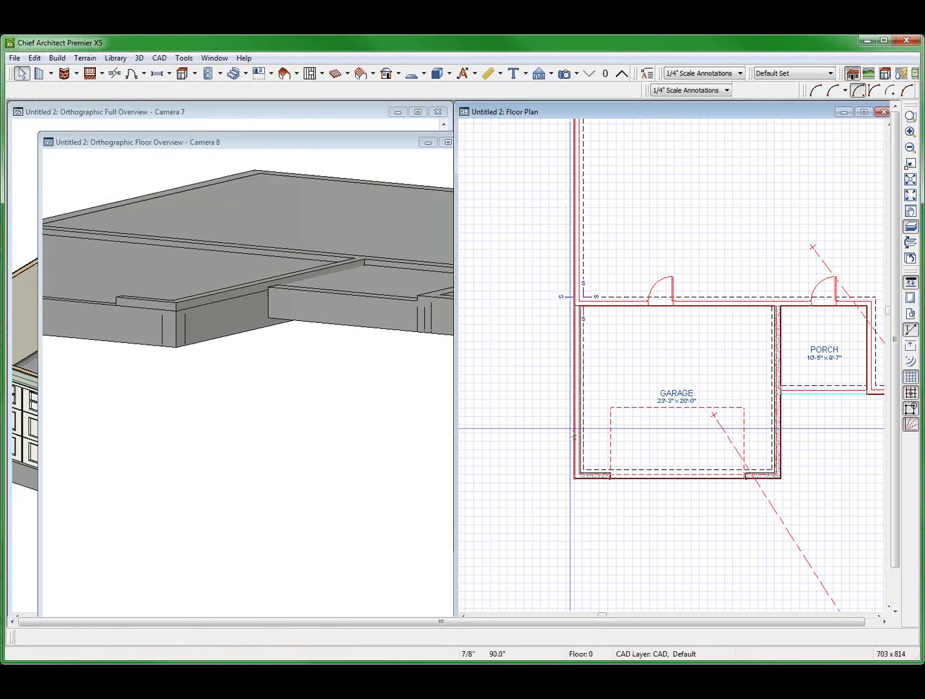
Hide the reference floor display in the foundation plan so only the foundation is drawn
{"action": "scroll", "coordinate": [564, 421], "scroll_direction": "up", "scroll_amount": 3}
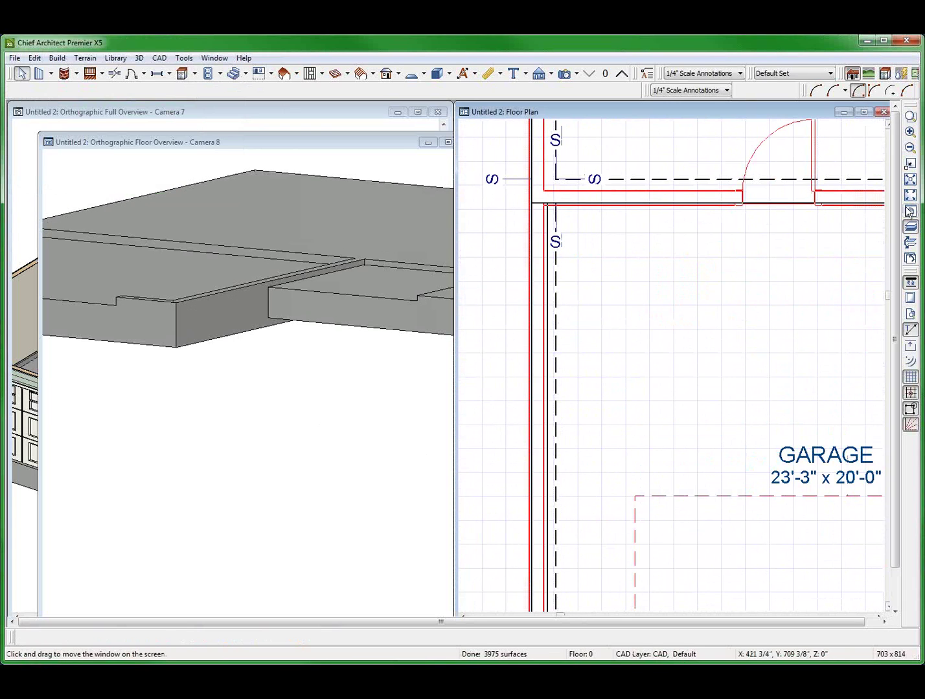
{"action": "left_click", "coordinate": [910, 228]}
{"action": "scroll", "coordinate": [627, 188], "scroll_direction": "down", "scroll_amount": 2}
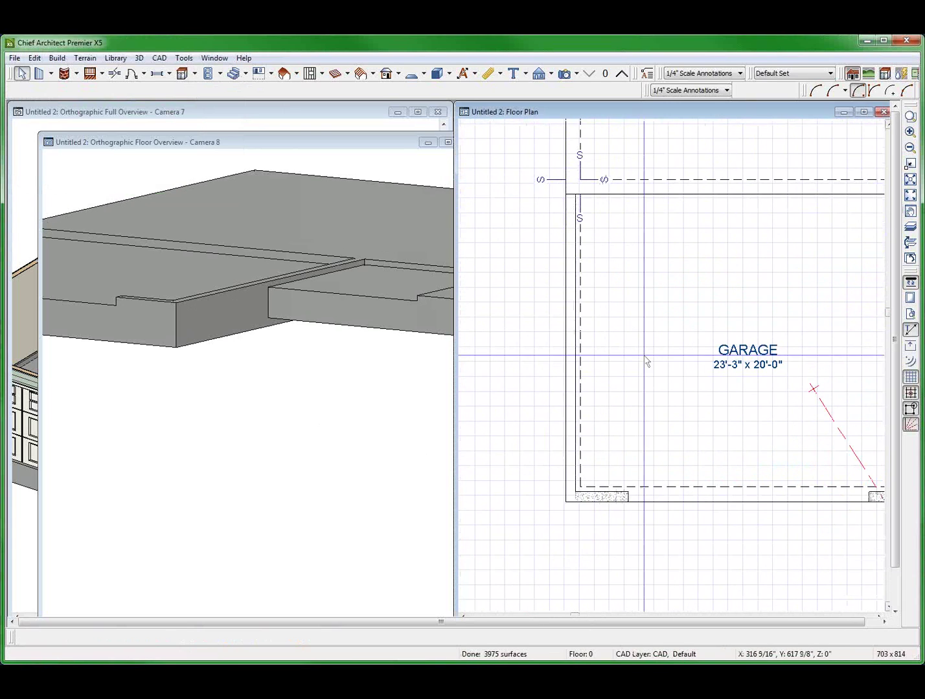
{"action": "scroll", "coordinate": [672, 396], "scroll_direction": "down", "scroll_amount": 4}
{"action": "scroll", "coordinate": [614, 464], "scroll_direction": "up", "scroll_amount": 5}
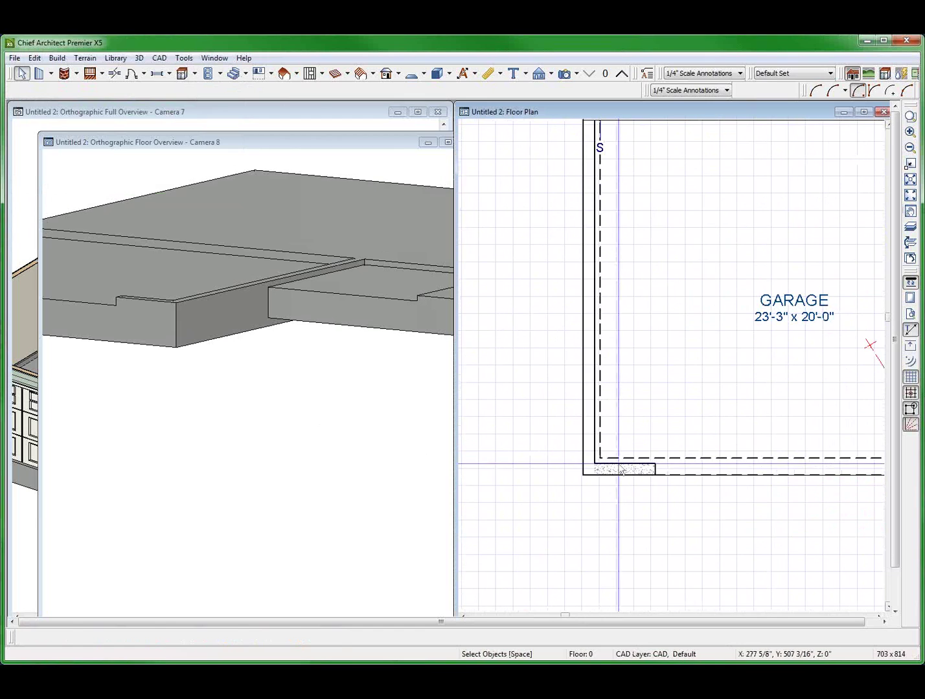
Assign the wall type 8" Concrete Stem Wall garage to both the garage's porch-side footing and its front footing
{"action": "left_click", "coordinate": [617, 467]}
{"action": "scroll", "coordinate": [570, 499], "scroll_direction": "down", "scroll_amount": 1}
{"action": "scroll", "coordinate": [522, 514], "scroll_direction": "down", "scroll_amount": 2}
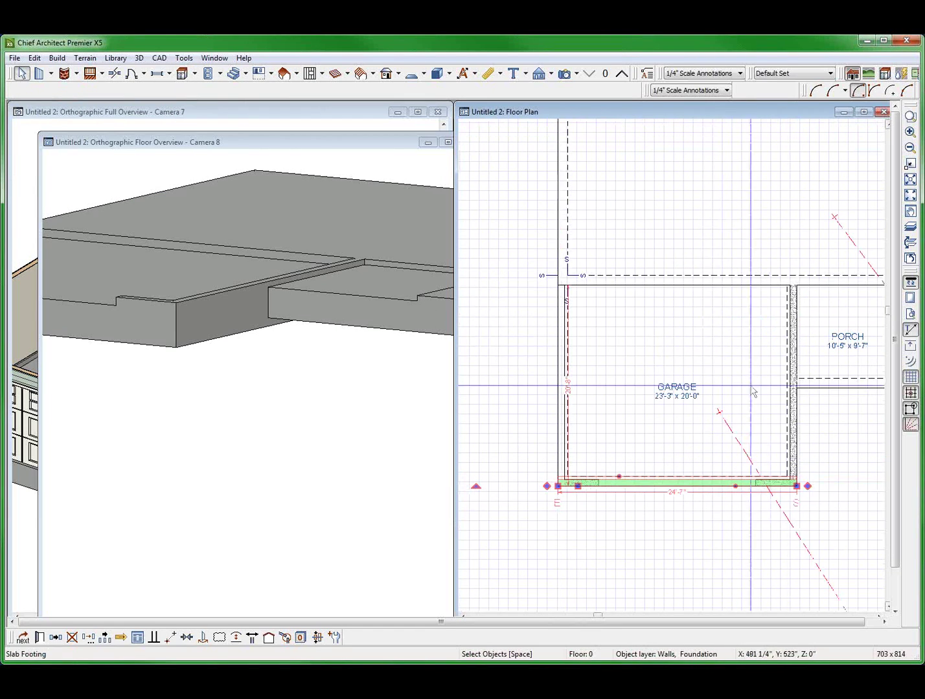
{"action": "left_click", "coordinate": [797, 424]}
{"action": "left_click", "coordinate": [797, 407]}
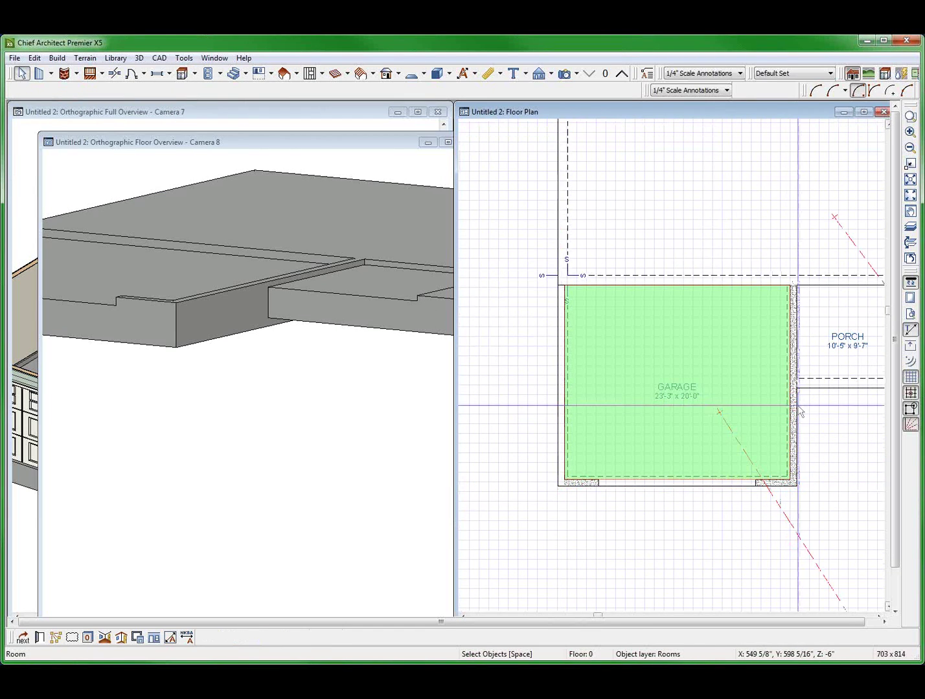
{"action": "left_click", "coordinate": [790, 428]}
{"action": "left_click", "coordinate": [791, 428]}
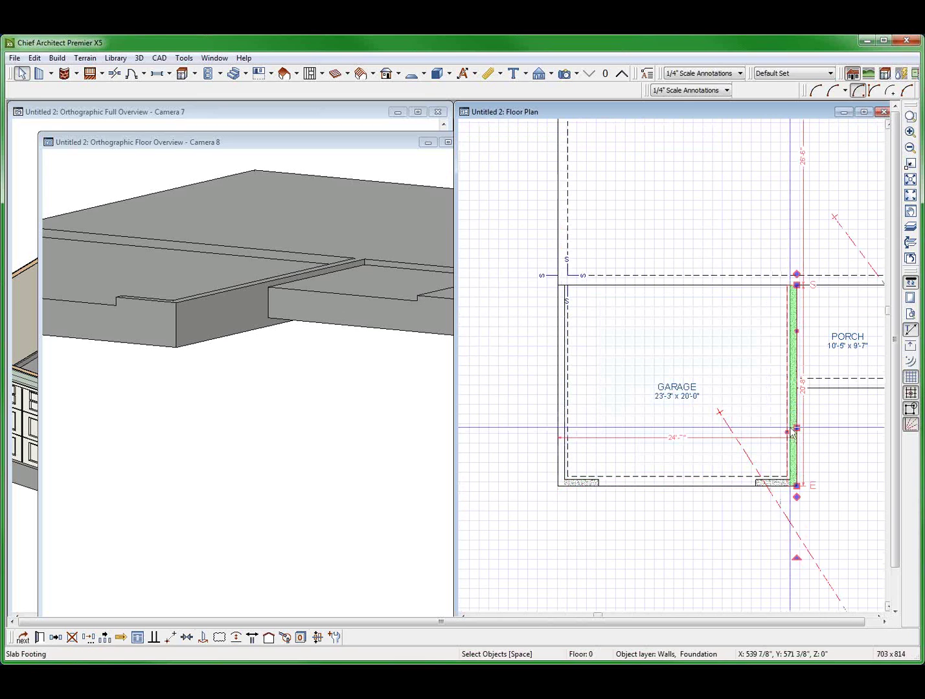
{"action": "left_click", "coordinate": [779, 482], "text": "shift"}
{"action": "key", "text": "ctrl+e"}
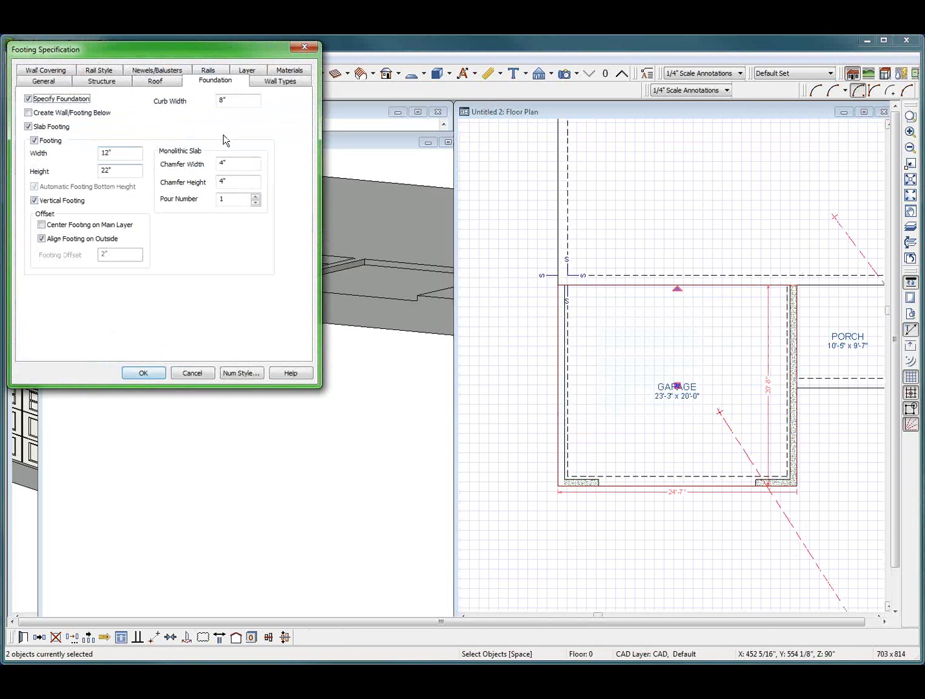
{"action": "left_click", "coordinate": [294, 79]}
{"action": "left_click", "coordinate": [293, 80]}
{"action": "left_click", "coordinate": [185, 112]}
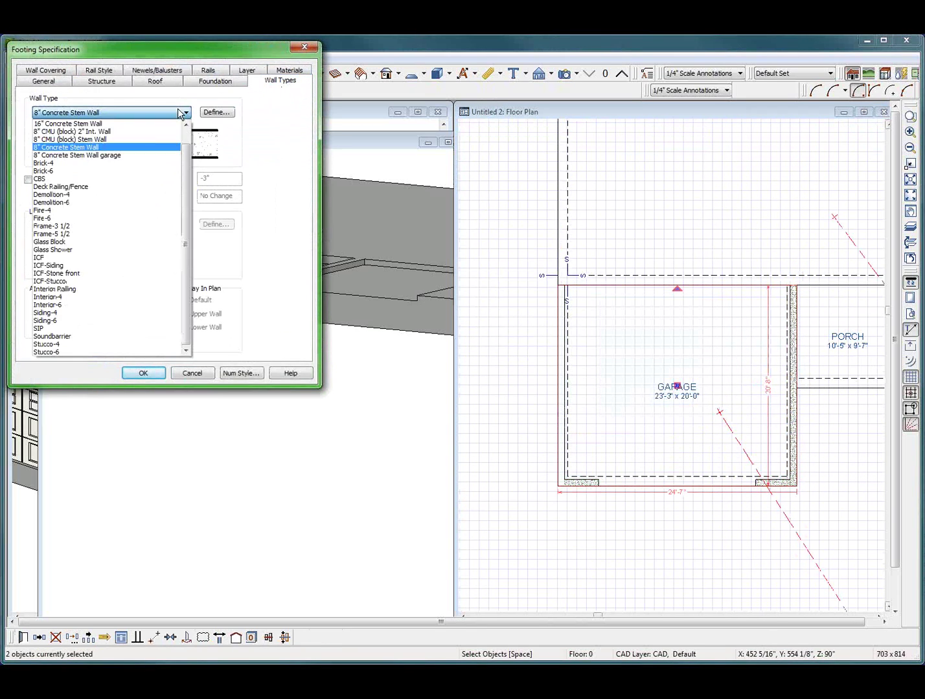
{"action": "left_click", "coordinate": [135, 154]}
{"action": "key", "text": "Return"}
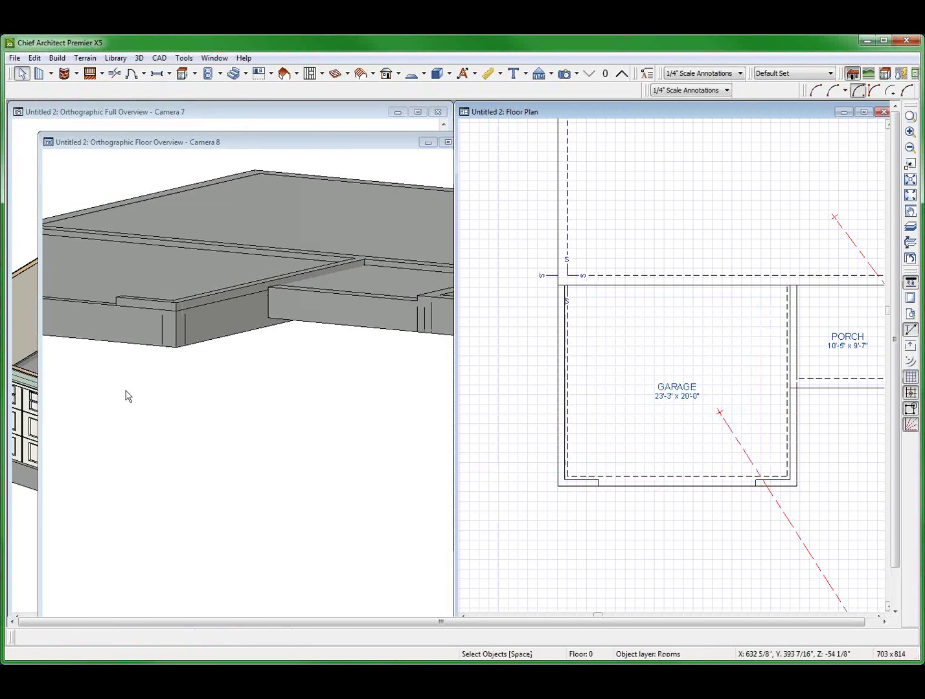
Examine the garage slab and its footing edges from the front and outer side in the 3D floor overview
{"action": "left_click", "coordinate": [267, 391]}
{"action": "scroll", "coordinate": [268, 391], "scroll_direction": "down", "scroll_amount": 2}
{"action": "mouse_move", "coordinate": [238, 361]}
{"action": "left_mouse_down"}
{"action": "mouse_move", "coordinate": [236, 373]}
{"action": "mouse_move", "coordinate": [265, 347]}
{"action": "mouse_move", "coordinate": [258, 347]}
{"action": "mouse_move", "coordinate": [430, 374]}
{"action": "mouse_move", "coordinate": [186, 360]}
{"action": "mouse_move", "coordinate": [188, 347]}
{"action": "mouse_move", "coordinate": [224, 374]}
{"action": "left_mouse_up"}
{"action": "scroll", "coordinate": [220, 353], "scroll_direction": "up", "scroll_amount": 2}
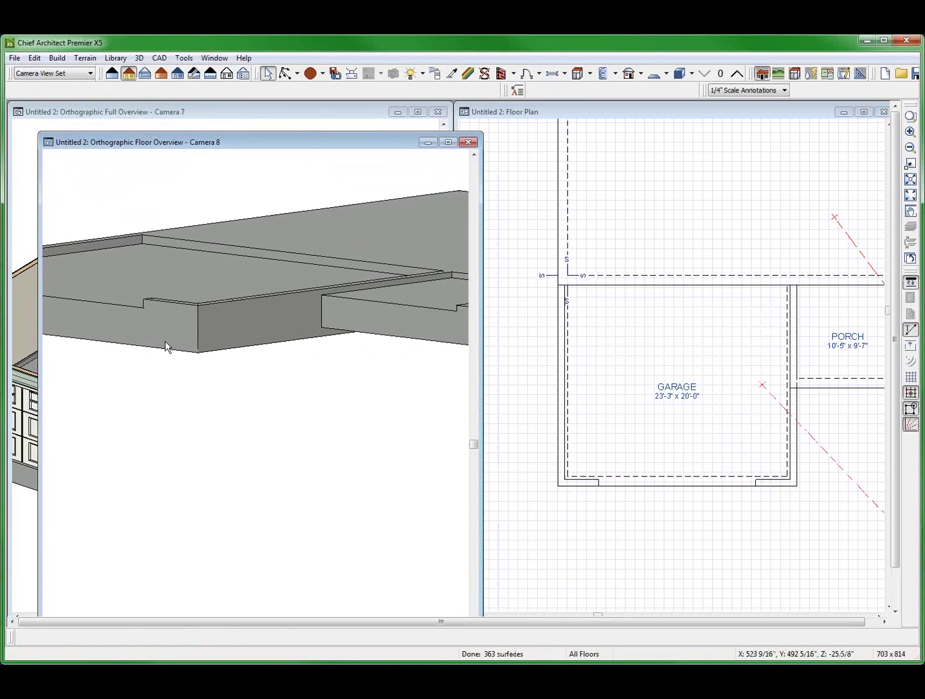
{"action": "scroll", "coordinate": [281, 377], "scroll_direction": "down", "scroll_amount": 2}
{"action": "left_click", "coordinate": [228, 341]}
{"action": "mouse_move", "coordinate": [141, 378]}
{"action": "left_mouse_down"}
{"action": "mouse_move", "coordinate": [142, 370]}
{"action": "mouse_move", "coordinate": [429, 375]}
{"action": "left_mouse_up"}
{"action": "scroll", "coordinate": [153, 363], "scroll_direction": "down", "scroll_amount": 2}
{"action": "scroll", "coordinate": [65, 396], "scroll_direction": "up", "scroll_amount": 5}
{"action": "key", "text": "space"}
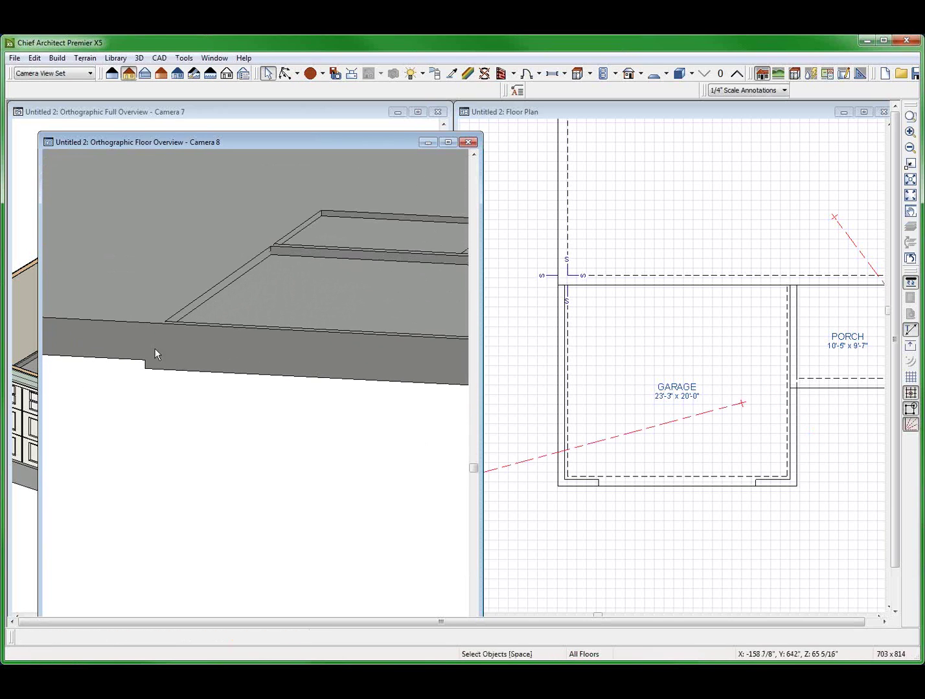
Set the height of the garage's outer side footing, opposite the porch, to 16"
{"action": "left_click", "coordinate": [562, 338]}
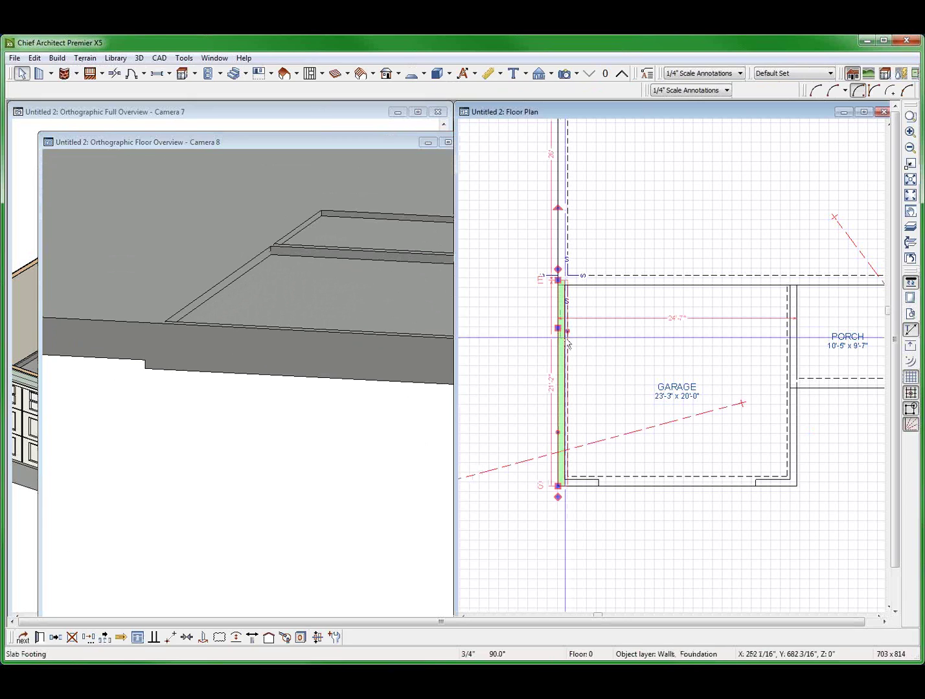
{"action": "double_click", "coordinate": [144, 376]}
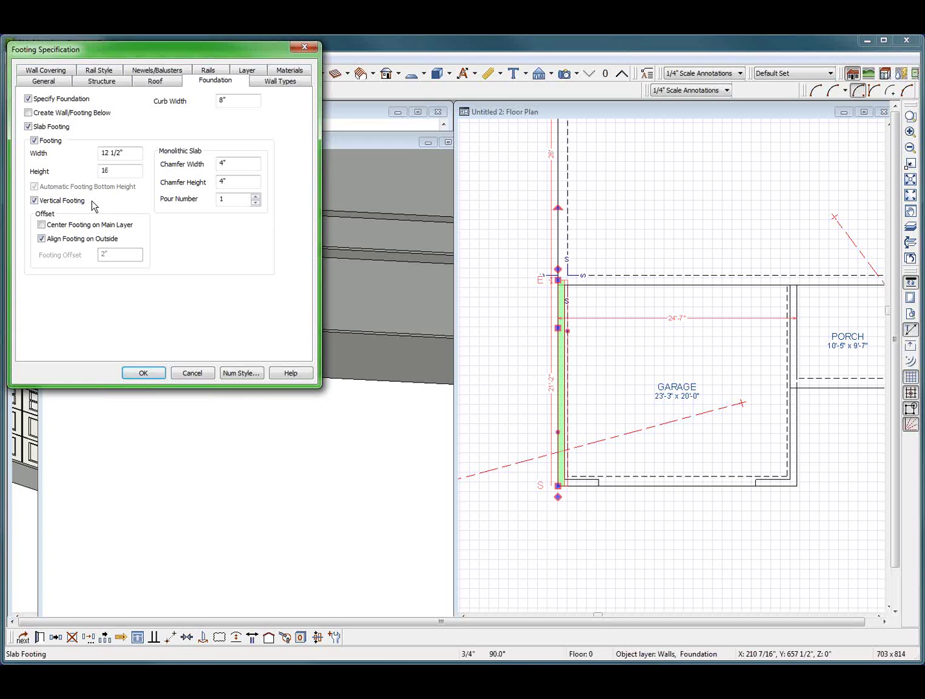
{"action": "left_click", "coordinate": [141, 374]}
{"action": "left_click", "coordinate": [157, 395]}
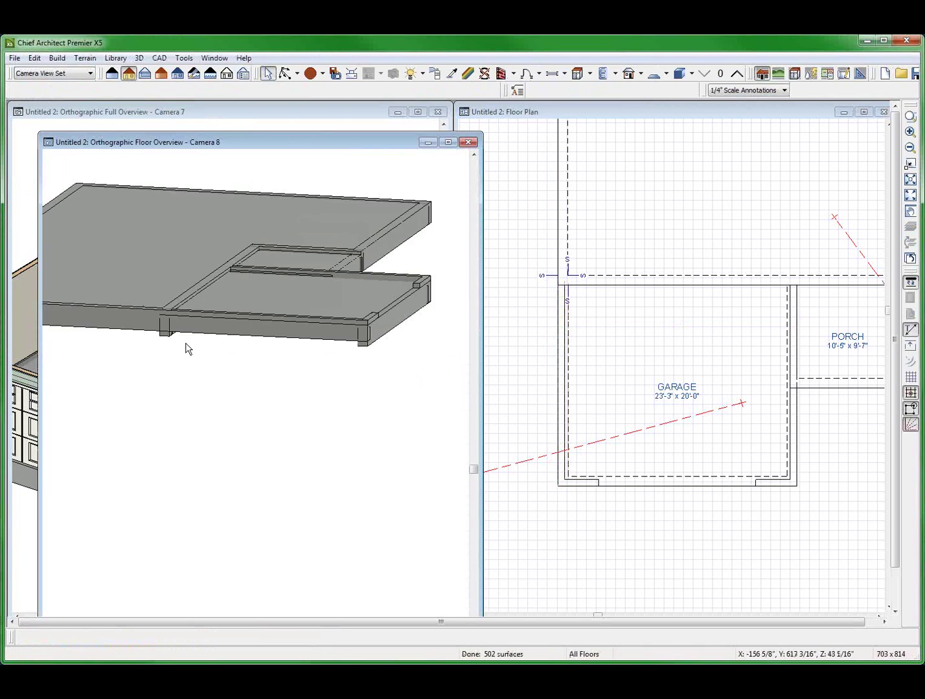
Set the height of the garage's front footing to 16"
{"action": "left_click", "coordinate": [377, 333]}
{"action": "double_click", "coordinate": [377, 334]}
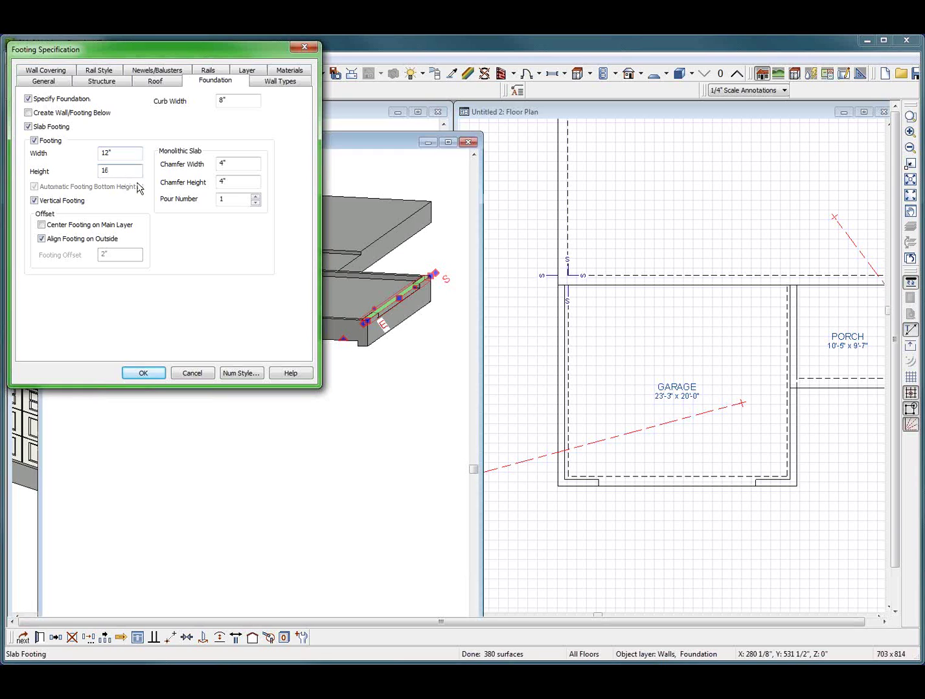
{"action": "key", "text": "Return"}
Set the height of the footing running between the house and the garage and porch to 16"
{"action": "left_click", "coordinate": [285, 74]}
{"action": "left_click_drag", "start_coordinate": [204, 227], "coordinate": [256, 291]}
{"action": "scroll", "coordinate": [303, 305], "scroll_direction": "up", "scroll_amount": 3}
{"action": "scroll", "coordinate": [303, 306], "scroll_direction": "up", "scroll_amount": 2}
{"action": "key", "text": "space"}
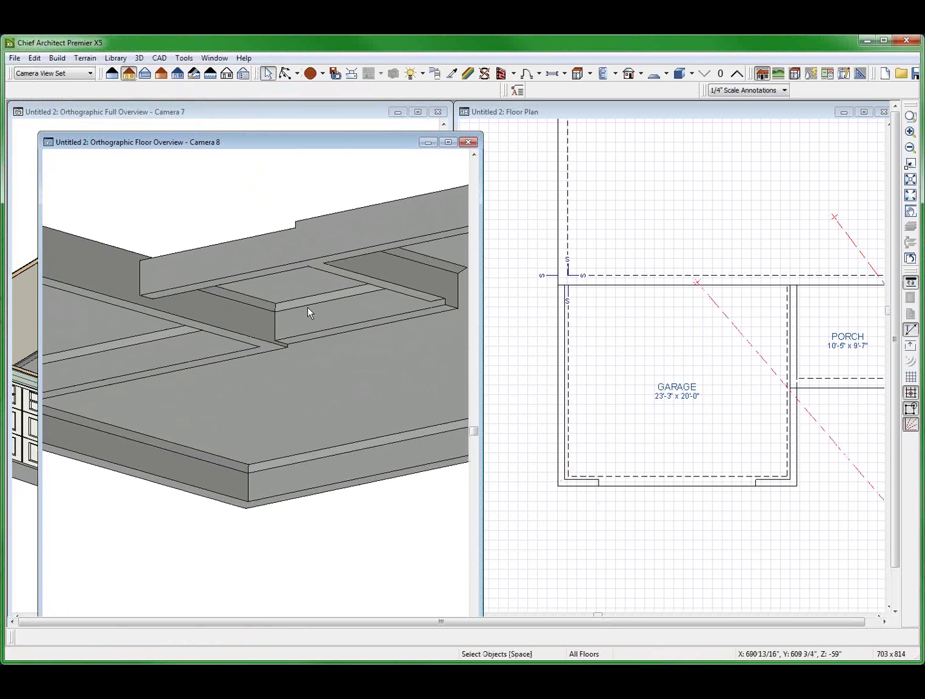
{"action": "left_click", "coordinate": [308, 307]}
{"action": "left_click", "coordinate": [711, 362]}
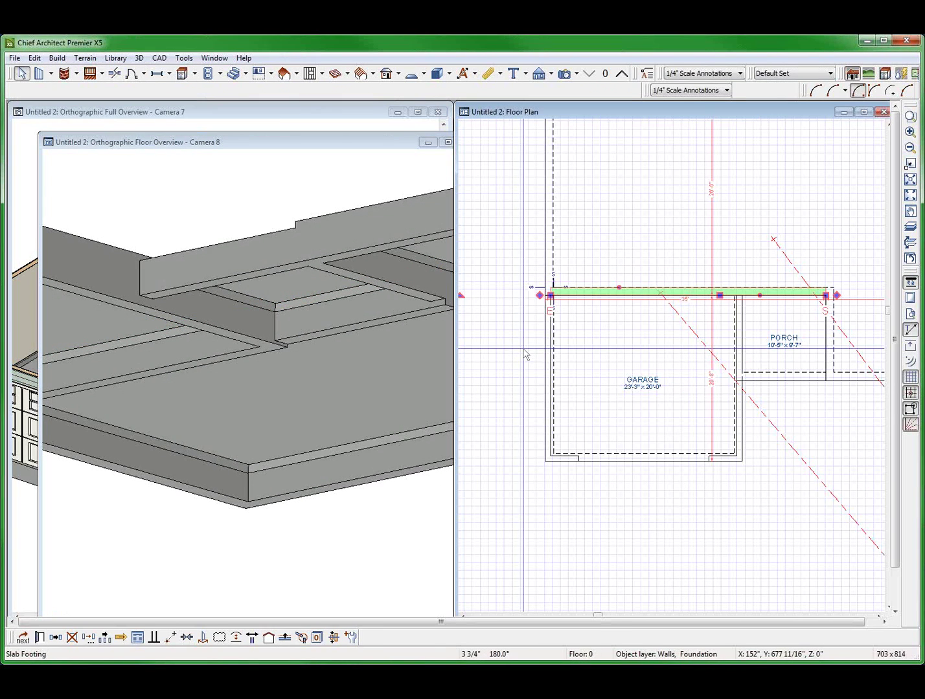
{"action": "scroll", "coordinate": [526, 355], "scroll_direction": "down", "scroll_amount": 1}
{"action": "double_click", "coordinate": [136, 378]}
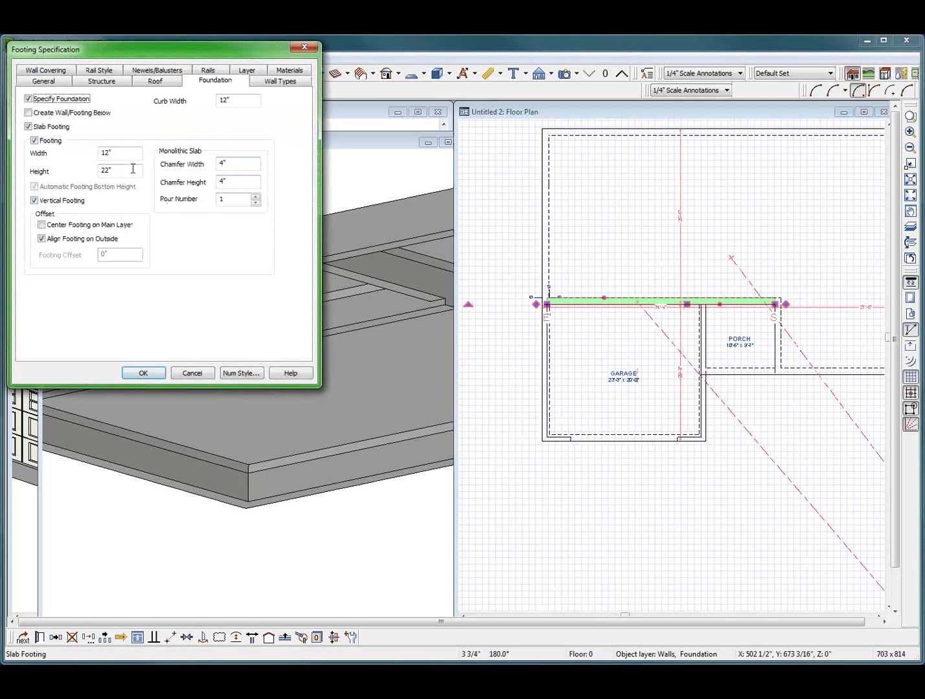
{"action": "type", "text": "16"}
{"action": "key", "text": "Return"}
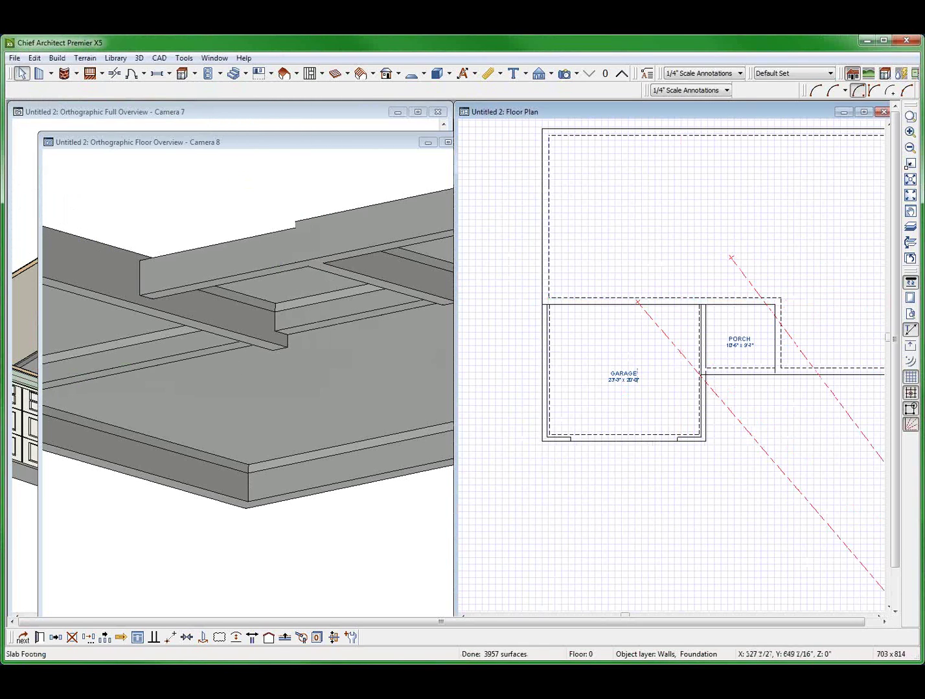
Break the footing behind the garage and porch where the garage's porch-side wall meets it
{"action": "key", "text": "ctrl+b"}
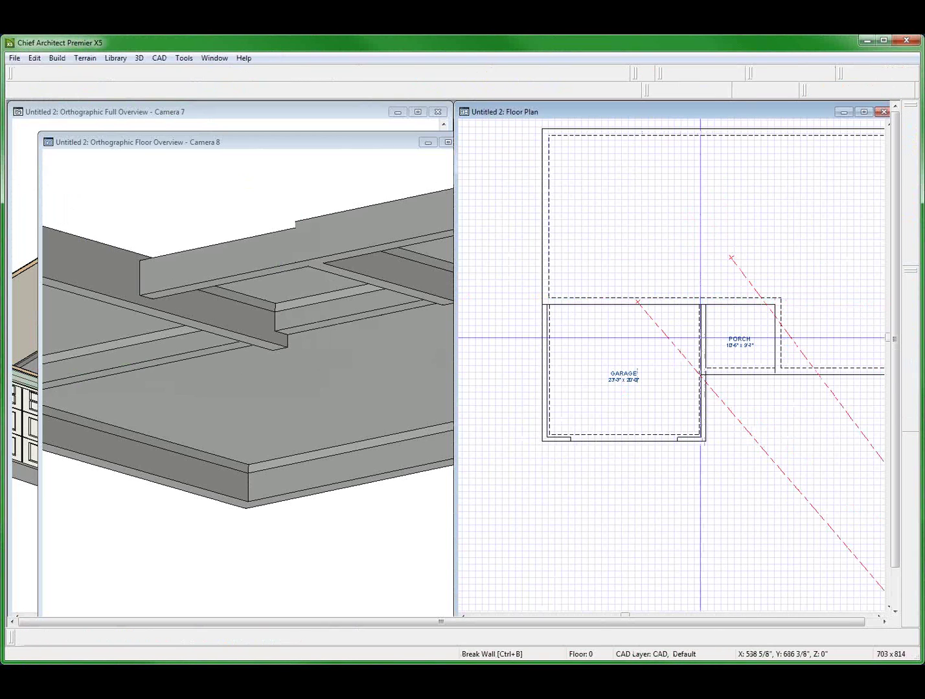
{"action": "left_click", "coordinate": [700, 302]}
{"action": "key", "text": "space"}
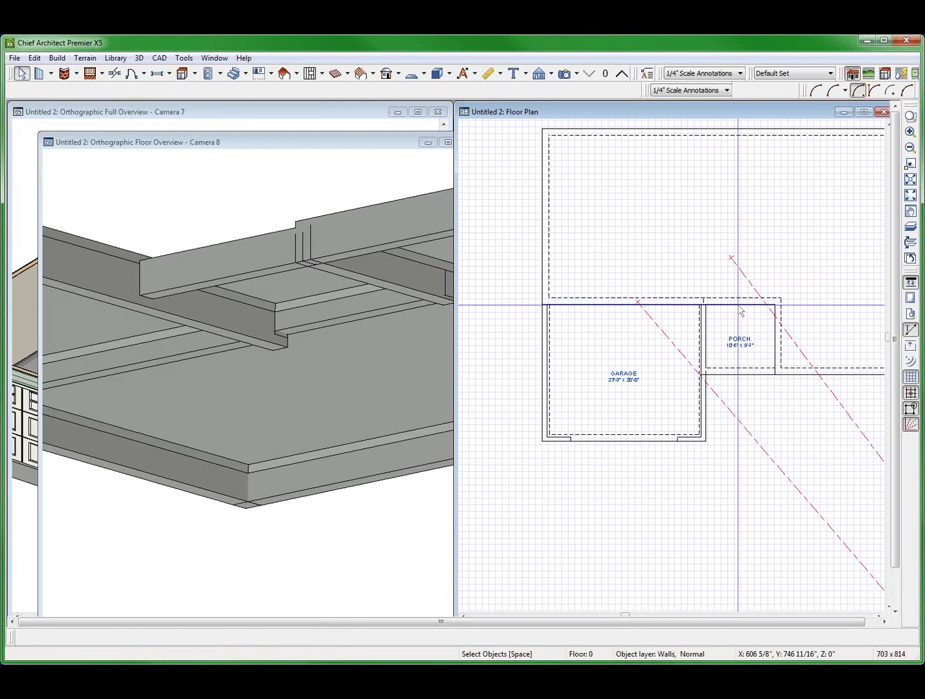
Set the height of the footing between the house and the porch to 18"
{"action": "left_click", "coordinate": [739, 304]}
{"action": "key", "text": "ctrl+e"}
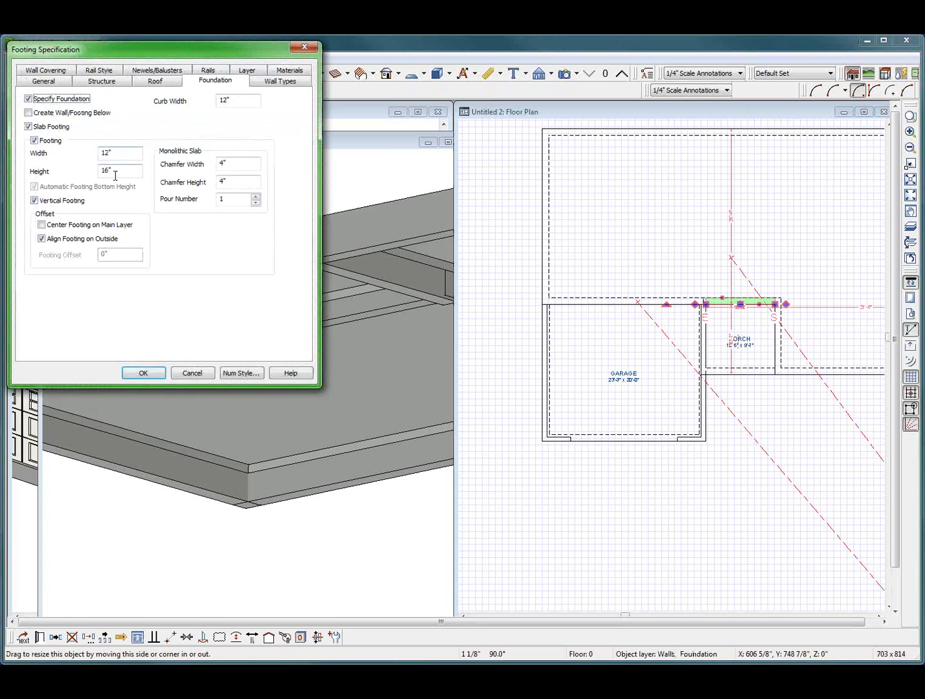
{"action": "key", "text": "Return"}
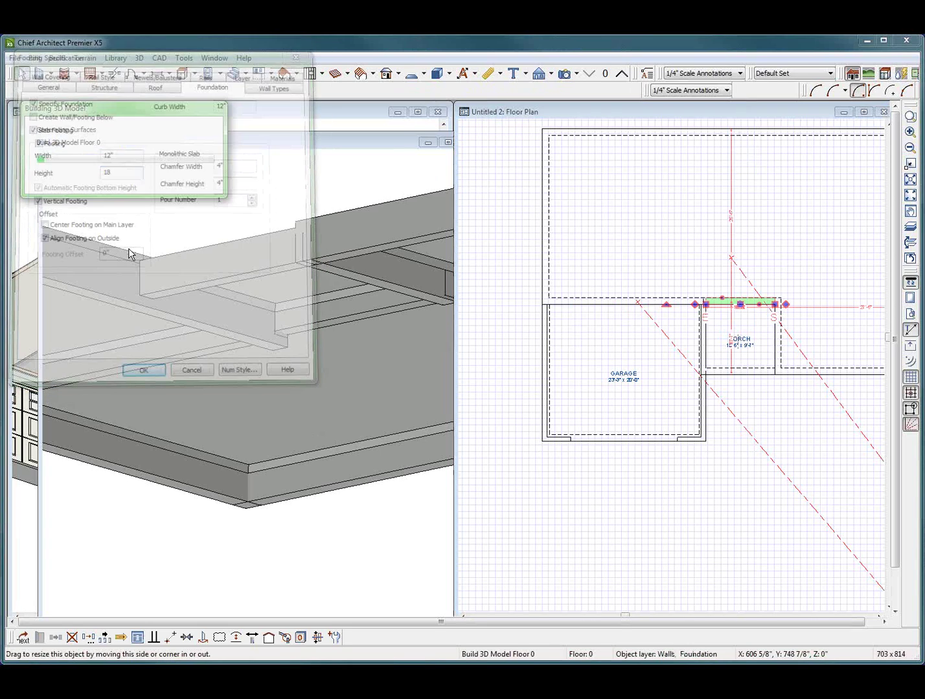
{"action": "key", "text": "Escape"}
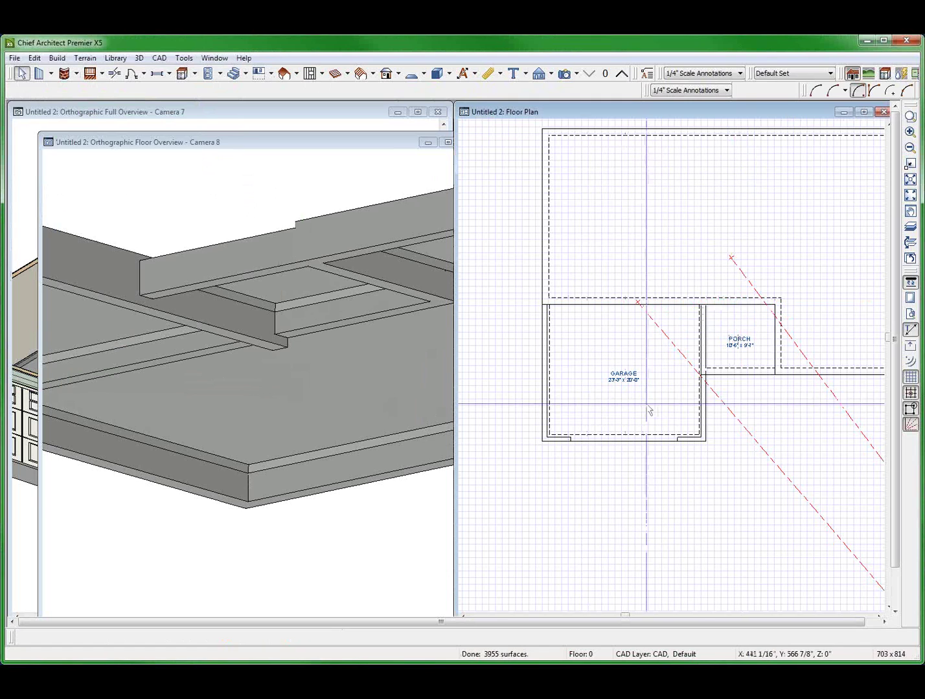
Break the garage's porch-side footing at the porch's front edge and set the height of the segment beside the porch to 18"
{"action": "left_click", "coordinate": [691, 417]}
{"action": "key", "text": "Escape"}
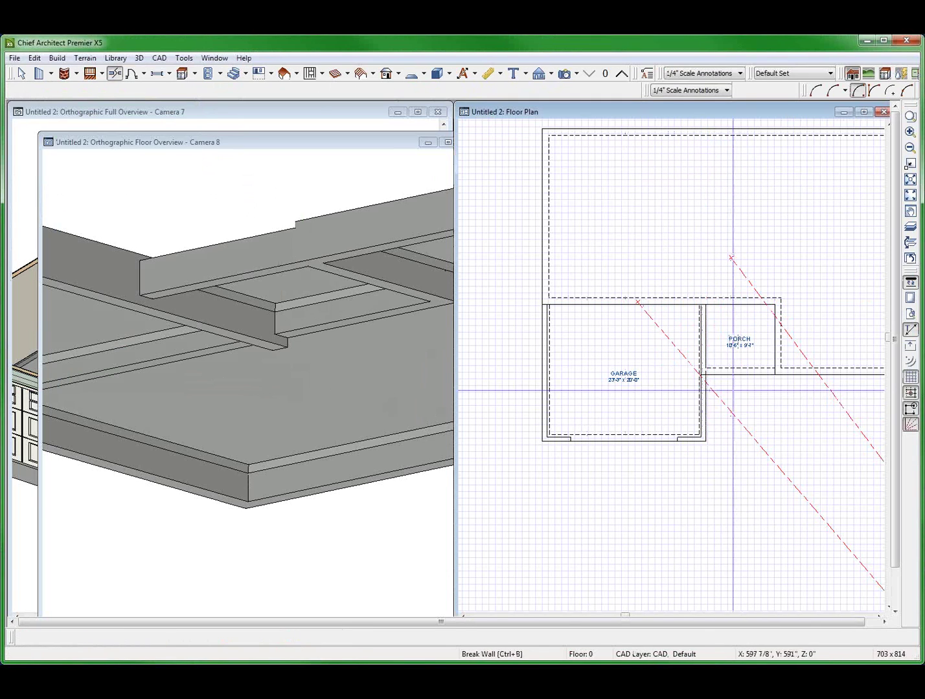
{"action": "left_click", "coordinate": [704, 341]}
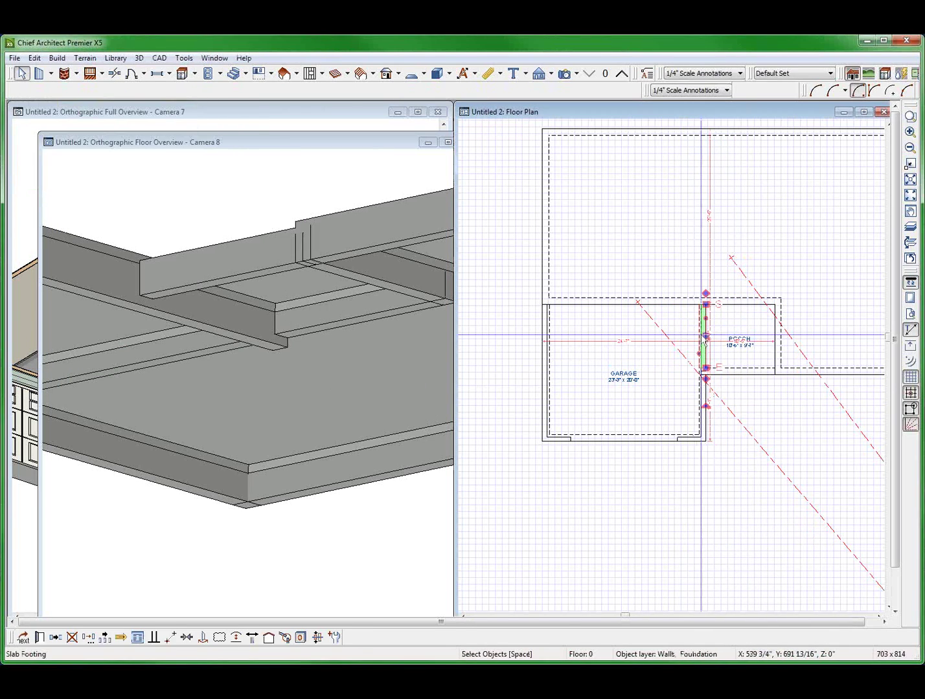
{"action": "double_click", "coordinate": [705, 342]}
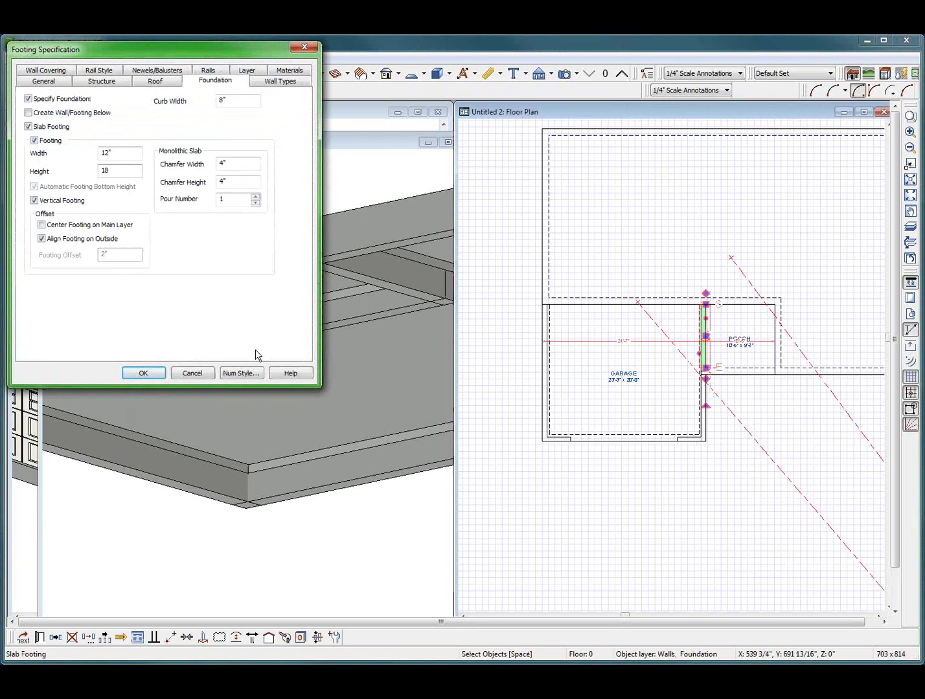
{"action": "key", "text": "Return"}
Set the height of the garage's porch-side footing segment in front of the porch to 16"
{"action": "left_click", "coordinate": [699, 420]}
{"action": "double_click", "coordinate": [699, 420]}
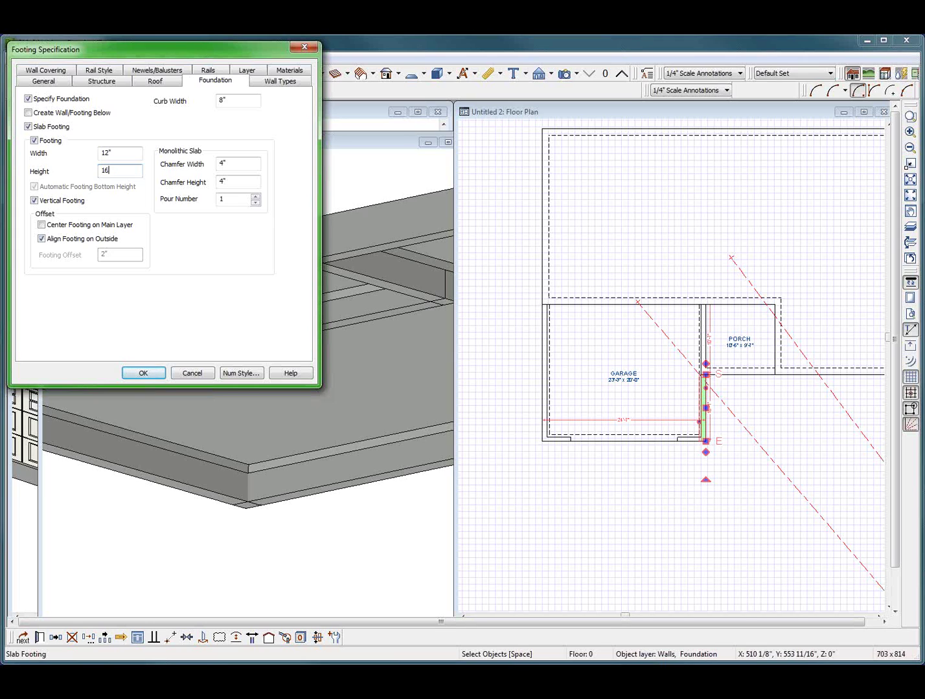
{"action": "key", "text": "Return"}
Change the footing height of the segment between the garage and porch to match the adjoining 16" segment
{"action": "left_click", "coordinate": [176, 295]}
{"action": "left_click", "coordinate": [200, 321]}
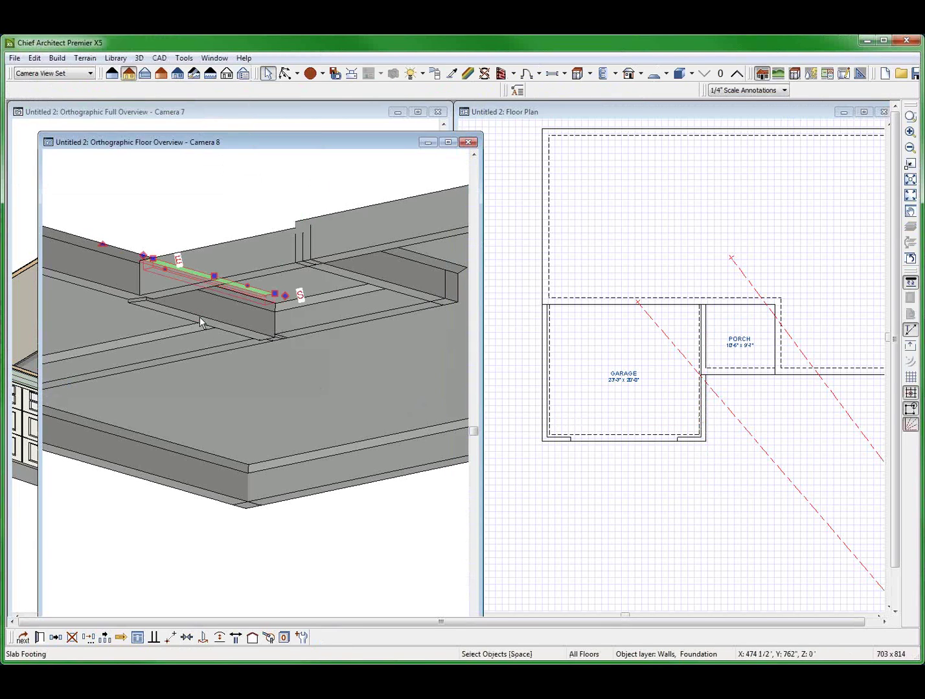
{"action": "left_click", "coordinate": [705, 337]}
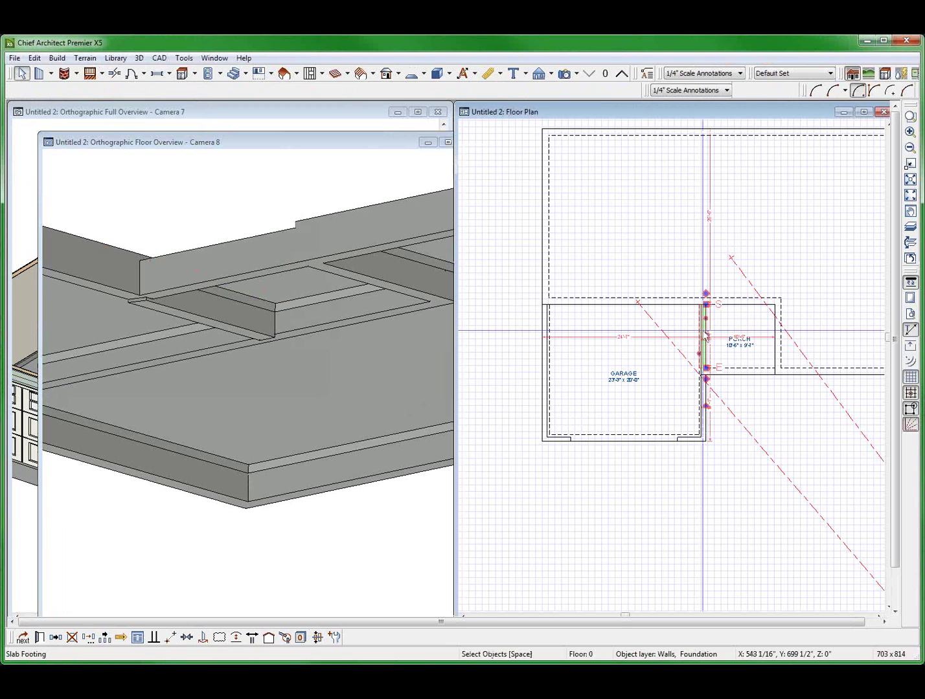
{"action": "double_click", "coordinate": [145, 379]}
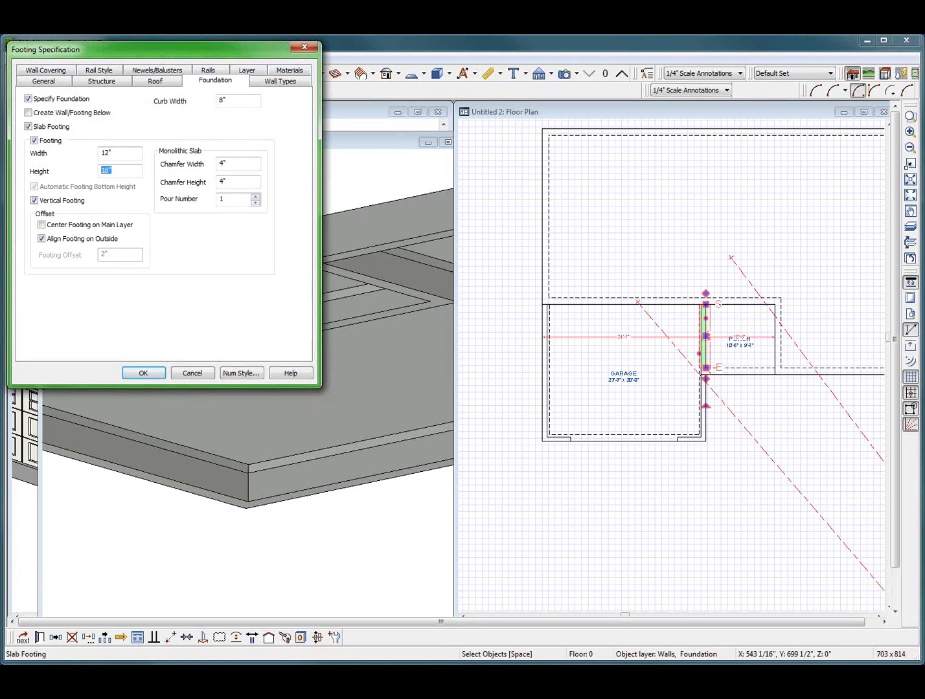
{"action": "key", "text": "Return"}
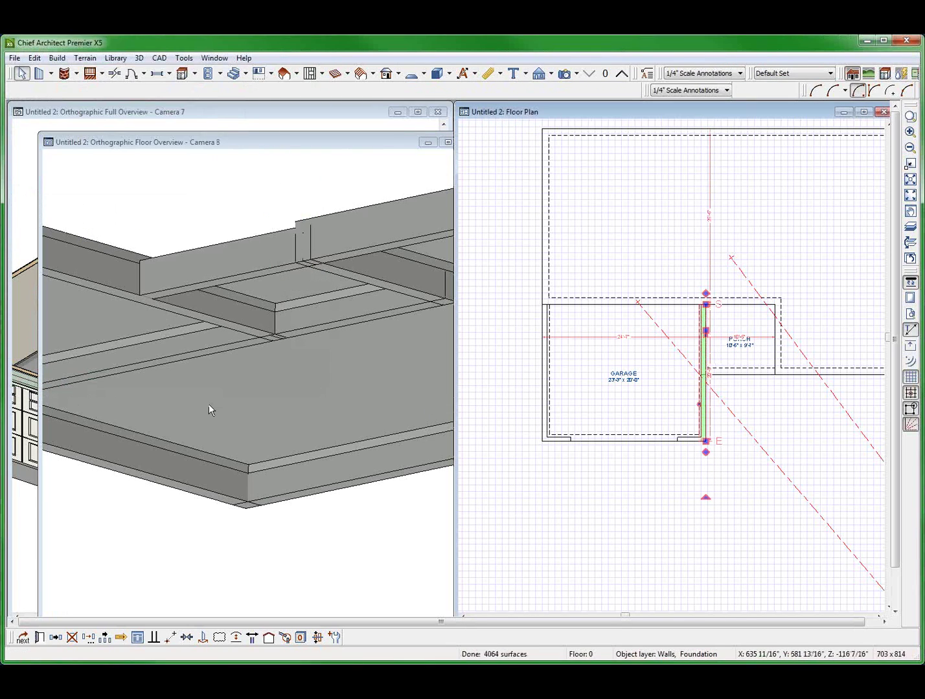
Draw a vertical CAD line about 28" long over the garage wall's outer edge, covering the dashed gap at the porch's front footing
{"action": "left_click", "coordinate": [590, 496]}
{"action": "scroll", "coordinate": [712, 389], "scroll_direction": "up", "scroll_amount": 5}
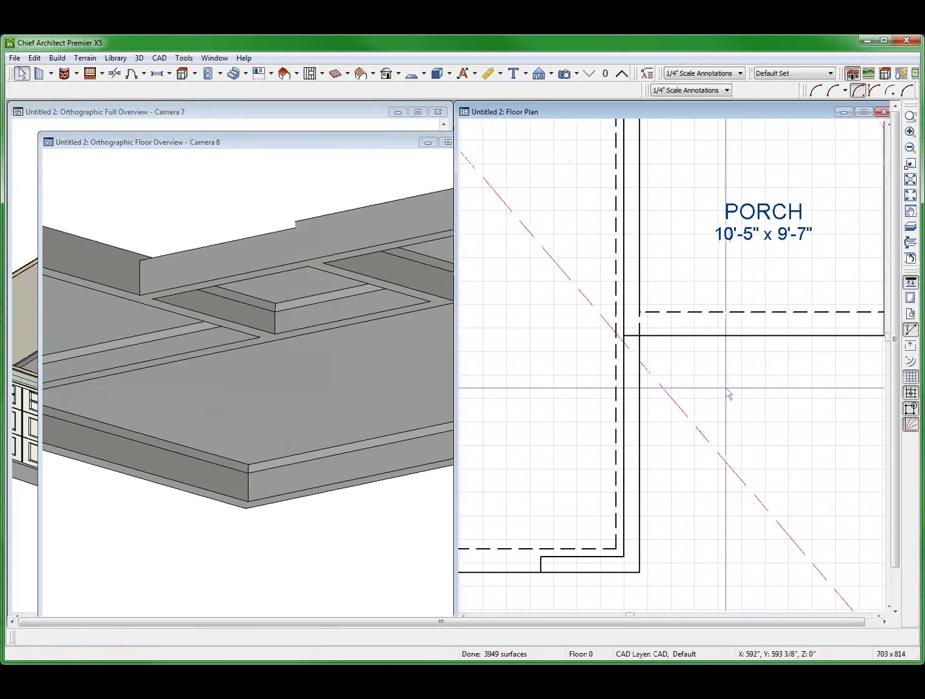
{"action": "scroll", "coordinate": [688, 324], "scroll_direction": "up", "scroll_amount": 2}
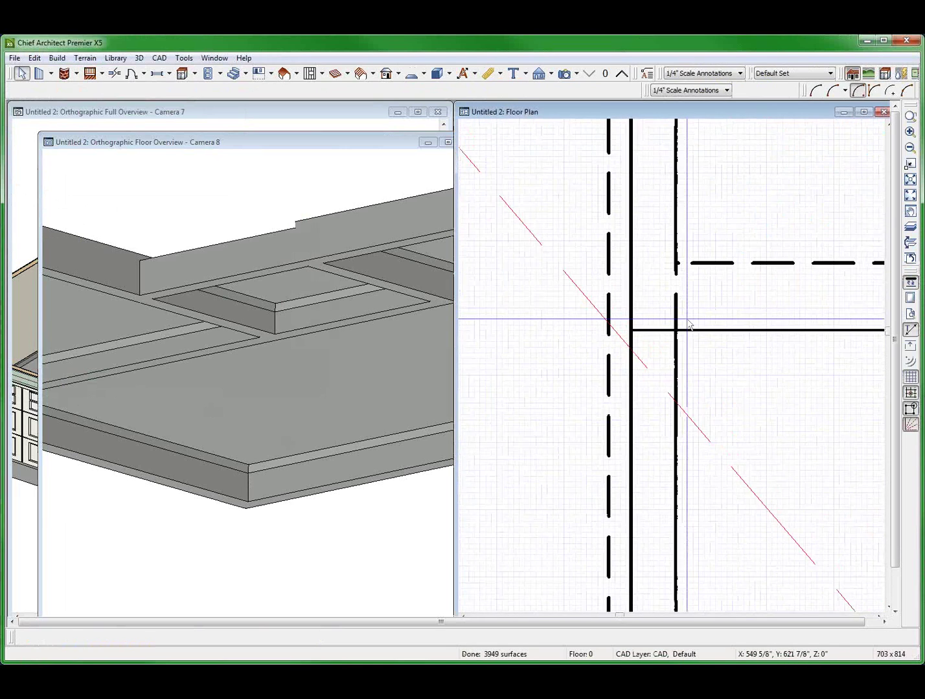
{"action": "scroll", "coordinate": [686, 322], "scroll_direction": "up", "scroll_amount": 1}
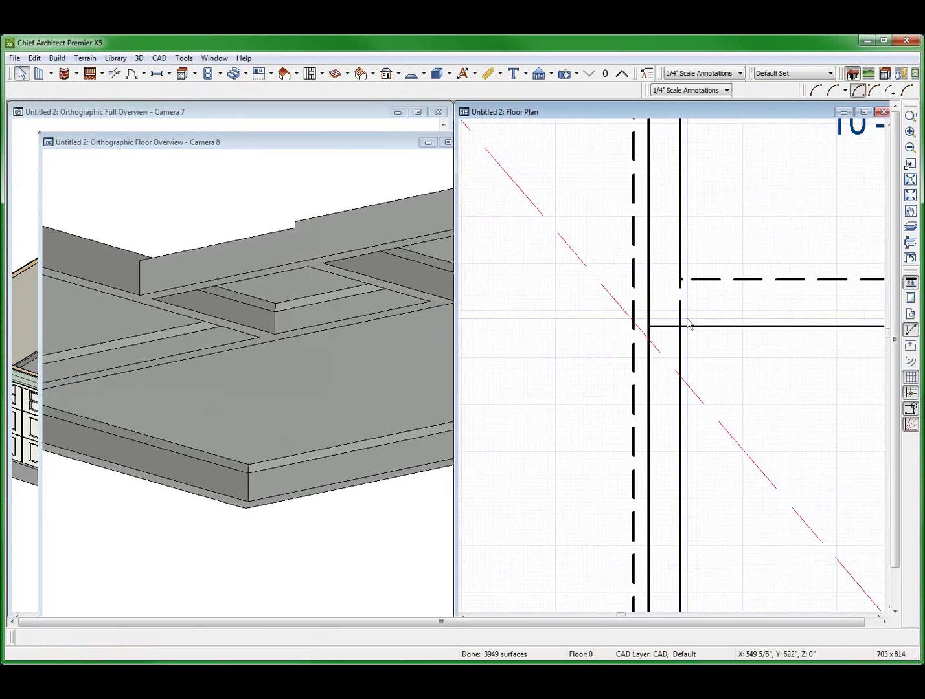
{"action": "scroll", "coordinate": [671, 297], "scroll_direction": "down", "scroll_amount": 1}
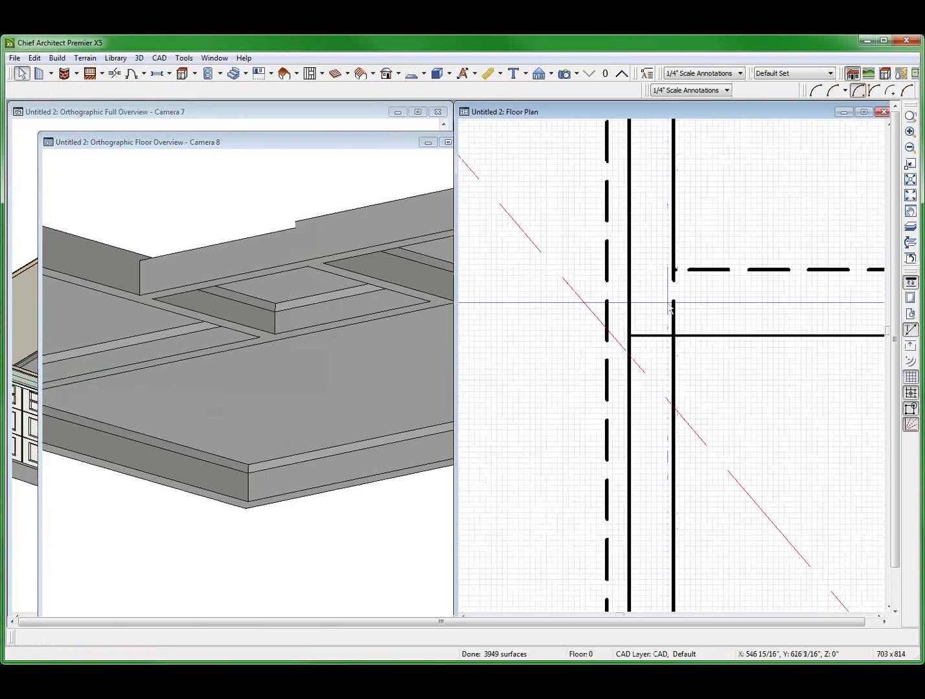
{"action": "left_click_drag", "start_coordinate": [673, 219], "coordinate": [673, 375]}
{"action": "key", "text": "l"}
{"action": "left_click", "coordinate": [347, 298]}
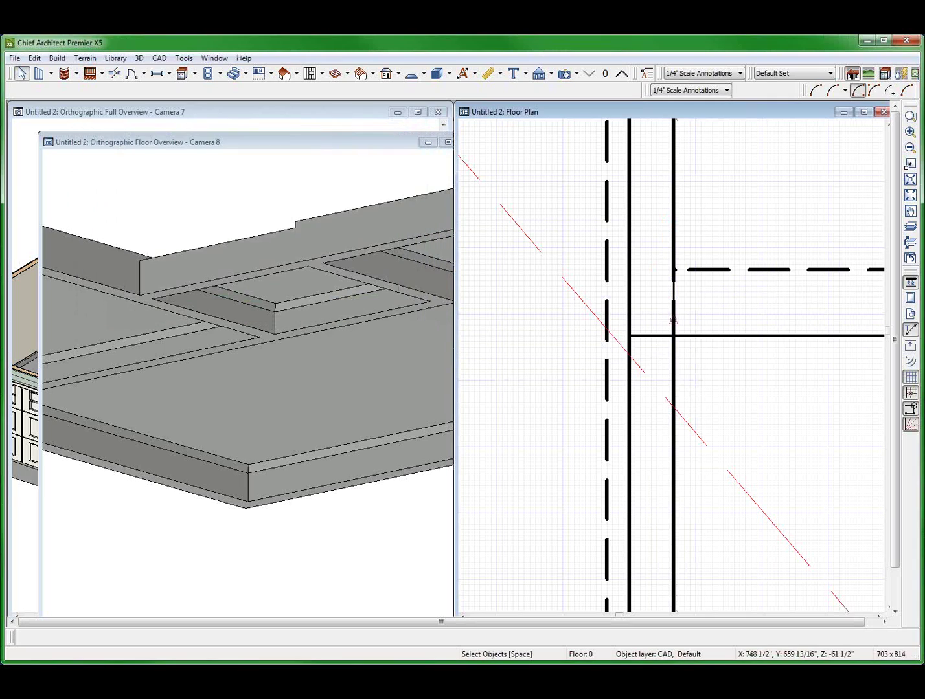
Assign the vertical CAD line covering the dashed gap to the Slabs layer
{"action": "left_click", "coordinate": [673, 299]}
{"action": "key", "text": "Tab"}
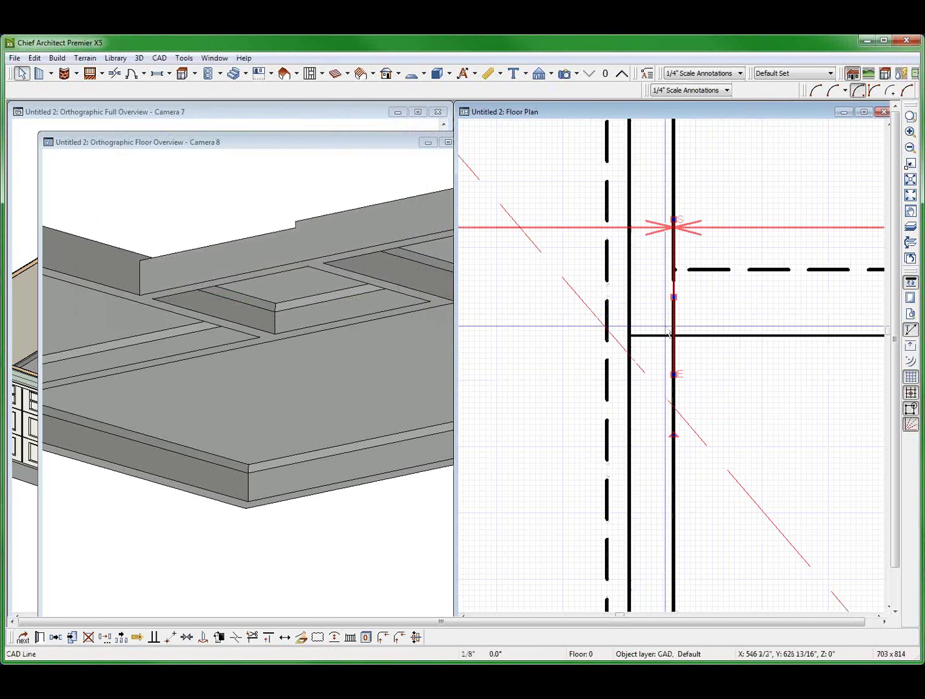
{"action": "key", "text": "ctrl+e"}
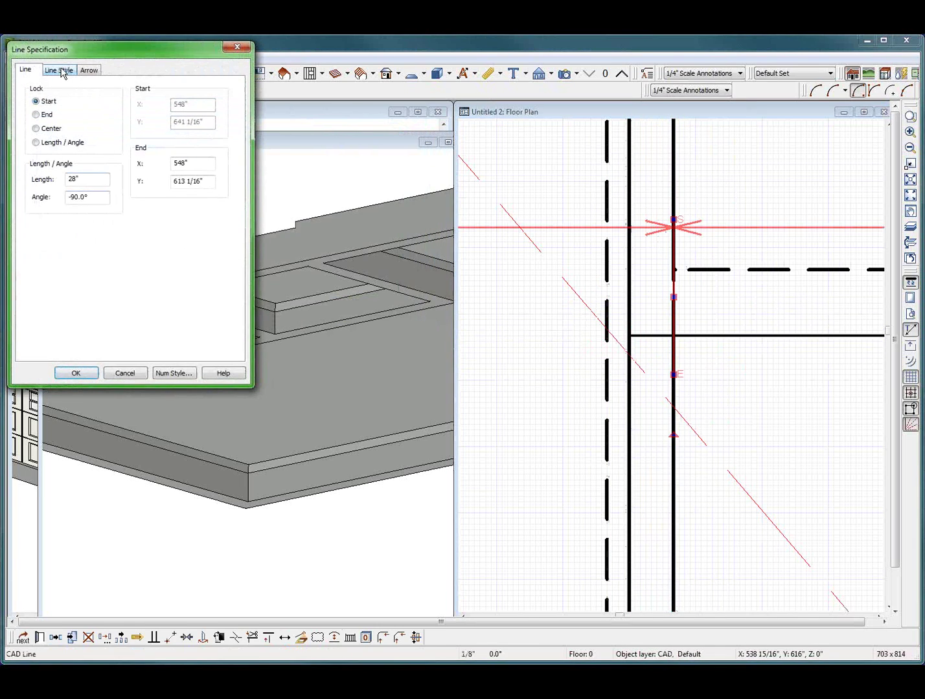
{"action": "left_click", "coordinate": [62, 71]}
{"action": "left_click", "coordinate": [104, 101]}
{"action": "key", "text": "s"}
{"action": "key", "text": "s"}
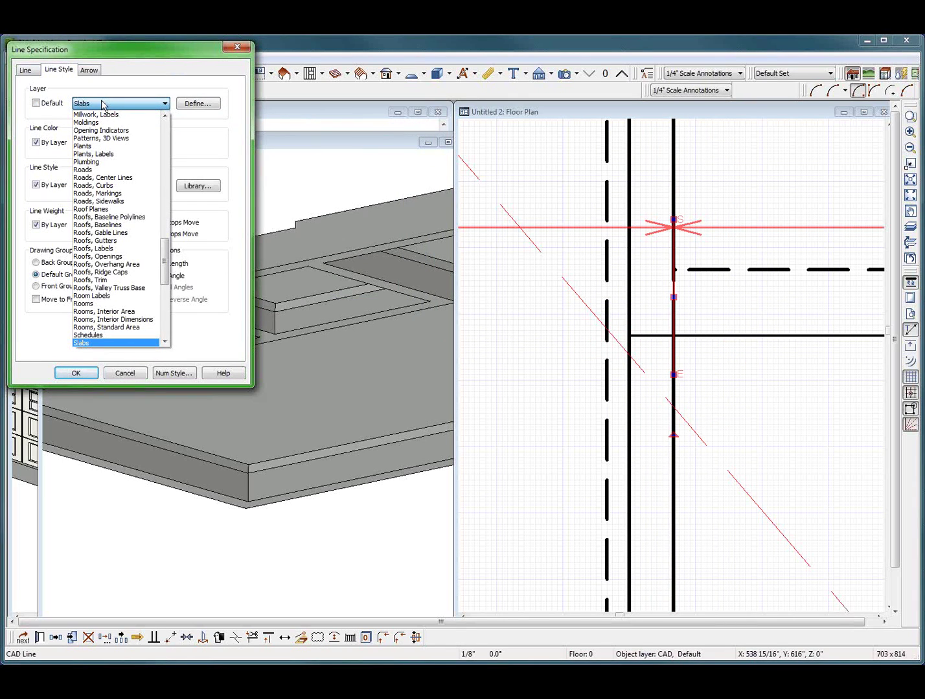
{"action": "key", "text": "Return"}
{"action": "left_click", "coordinate": [76, 374]}
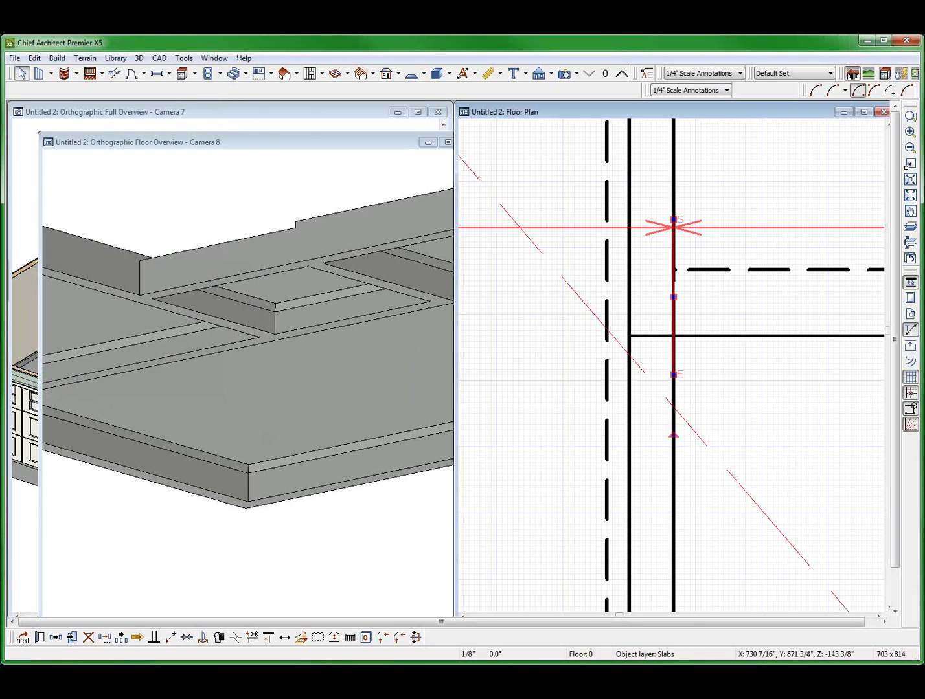
Draw a horizontal CAD line about 6" long over the porch's front edge where it crosses the garage's side wall
{"action": "scroll", "coordinate": [679, 311], "scroll_direction": "up", "scroll_amount": 3}
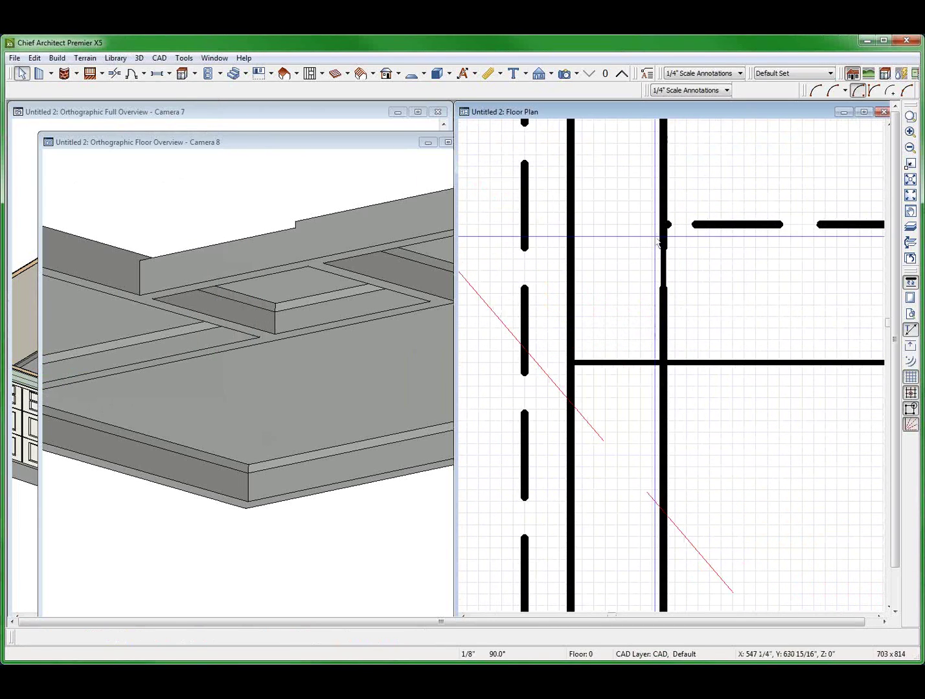
{"action": "scroll", "coordinate": [685, 356], "scroll_direction": "down", "scroll_amount": 1}
{"action": "key", "text": "w"}
{"action": "scroll", "coordinate": [545, 353], "scroll_direction": "up", "scroll_amount": 2}
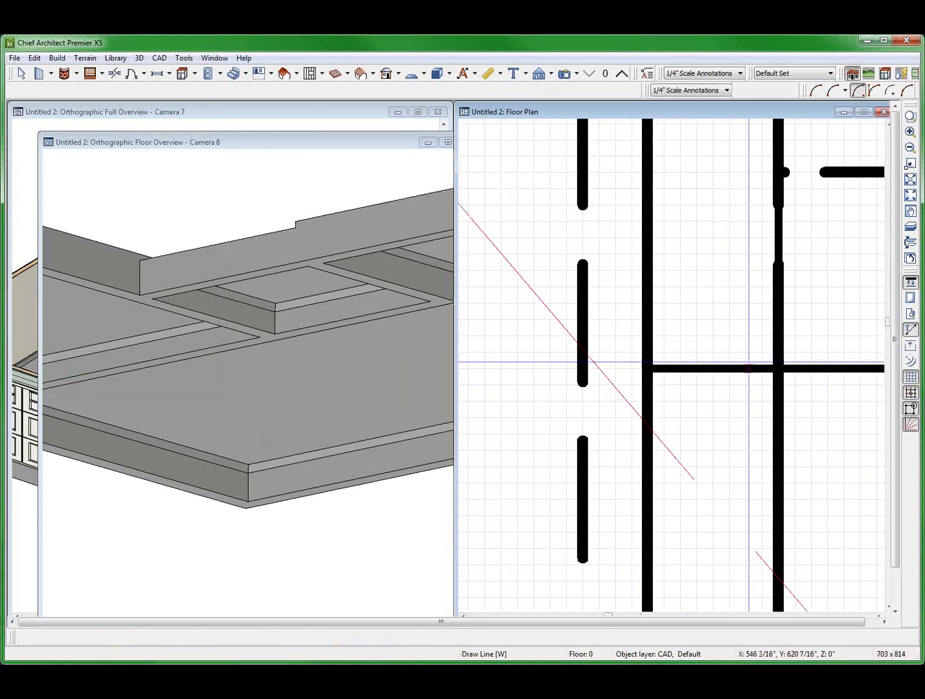
{"action": "mouse_move", "coordinate": [765, 369]}
{"action": "left_mouse_down"}
{"action": "mouse_move", "coordinate": [647, 369]}
{"action": "mouse_move", "coordinate": [663, 370]}
{"action": "left_mouse_up"}
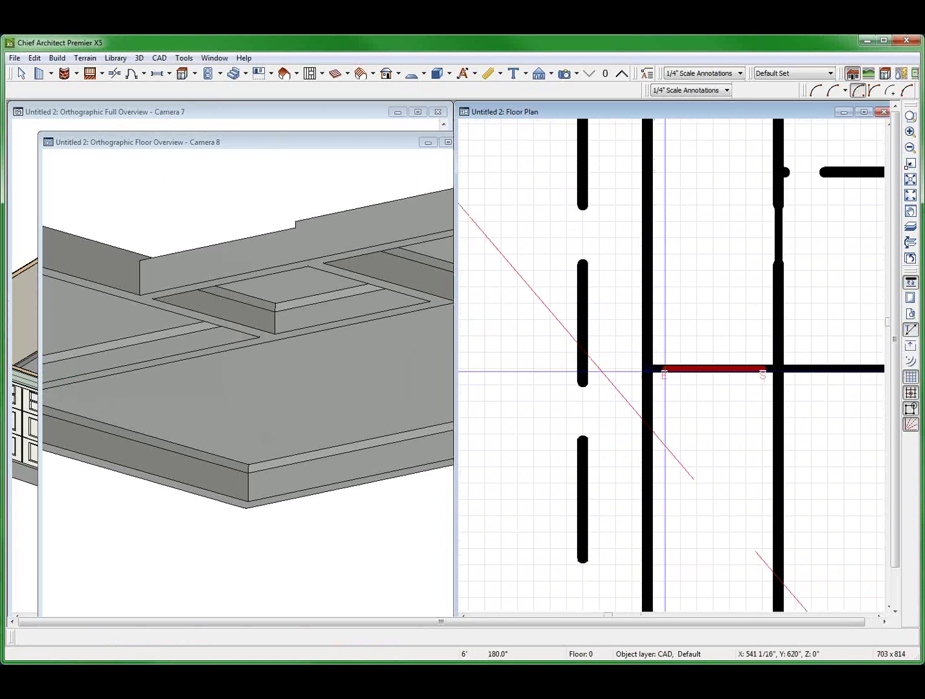
Set the horizontal CAD line's color to white and its line weight to 580
{"action": "key", "text": "space"}
{"action": "left_click", "coordinate": [702, 373]}
{"action": "key", "text": "Tab"}
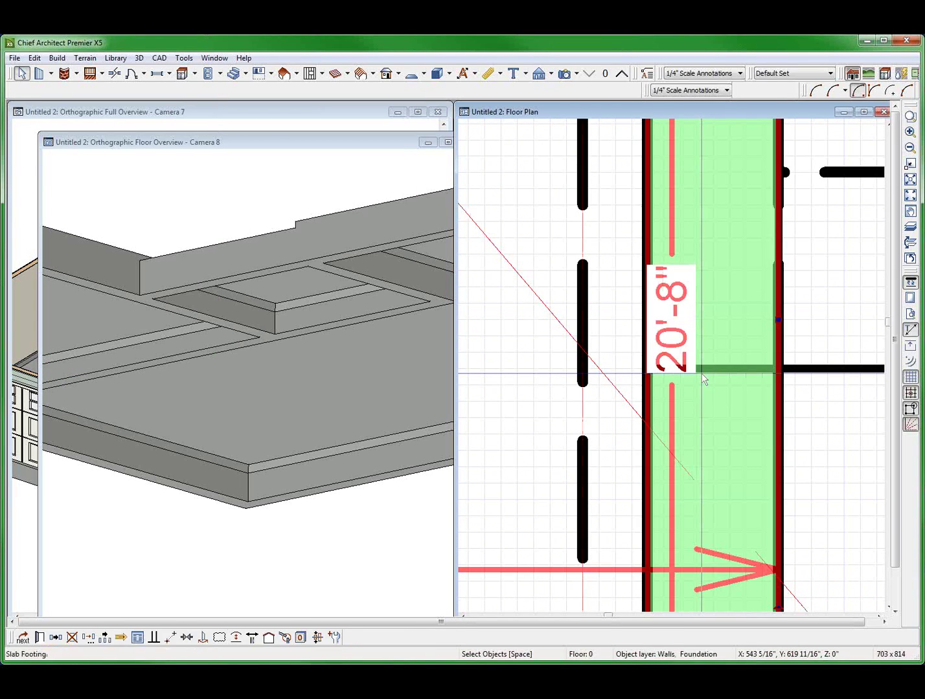
{"action": "left_click", "coordinate": [708, 369]}
{"action": "double_click", "coordinate": [702, 369]}
{"action": "left_click", "coordinate": [59, 70]}
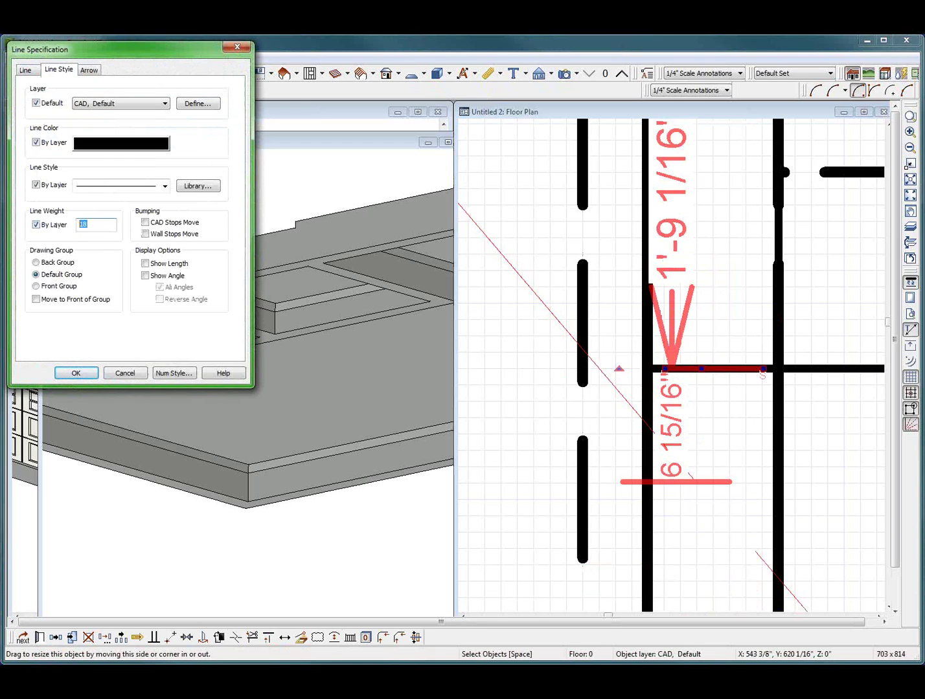
{"action": "left_click", "coordinate": [37, 142]}
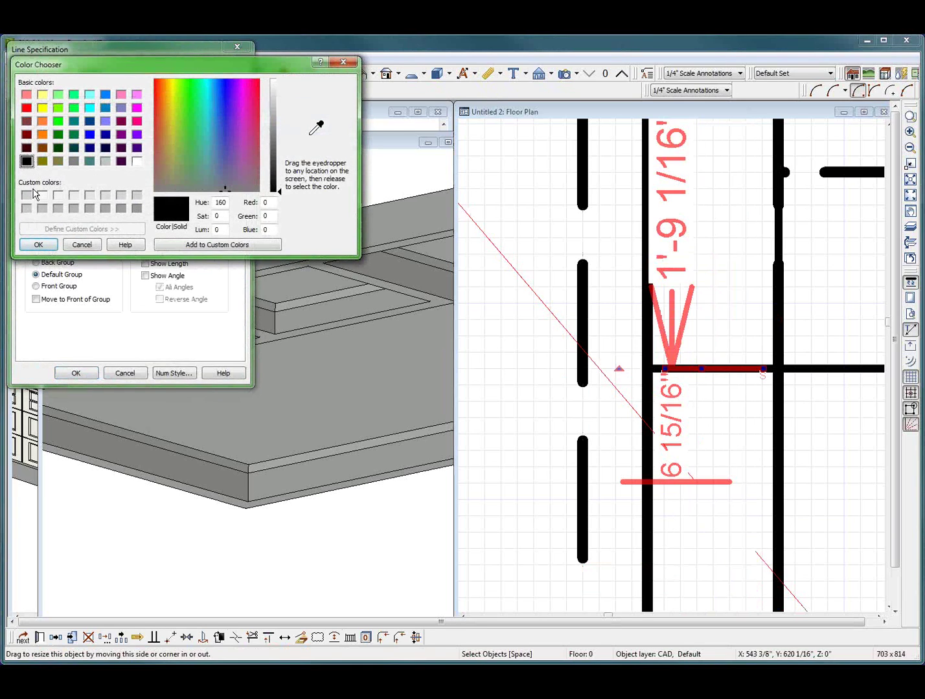
{"action": "key", "text": "Return"}
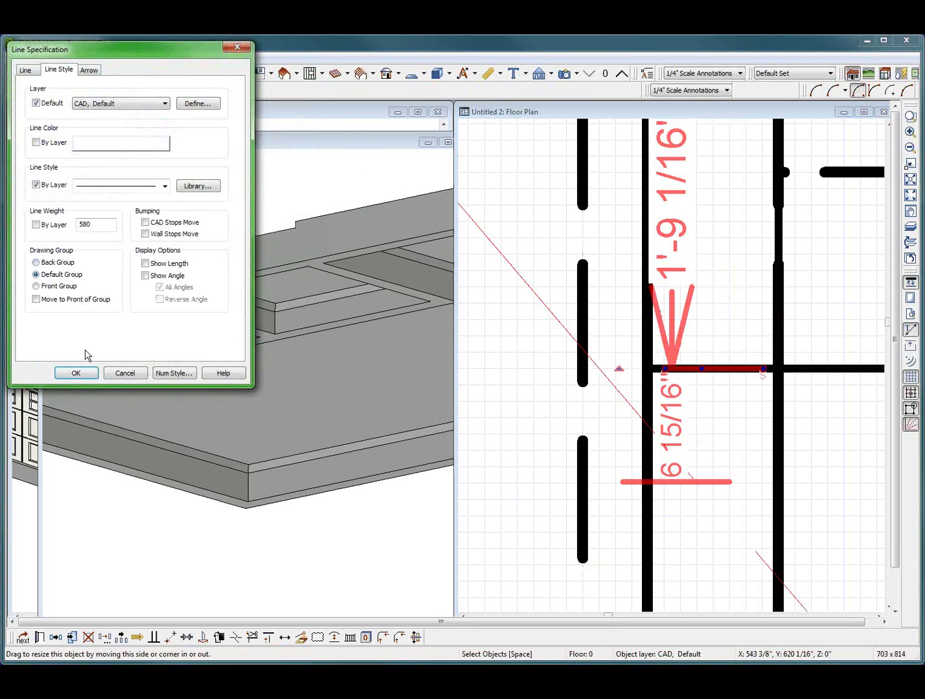
{"action": "left_click", "coordinate": [76, 373]}
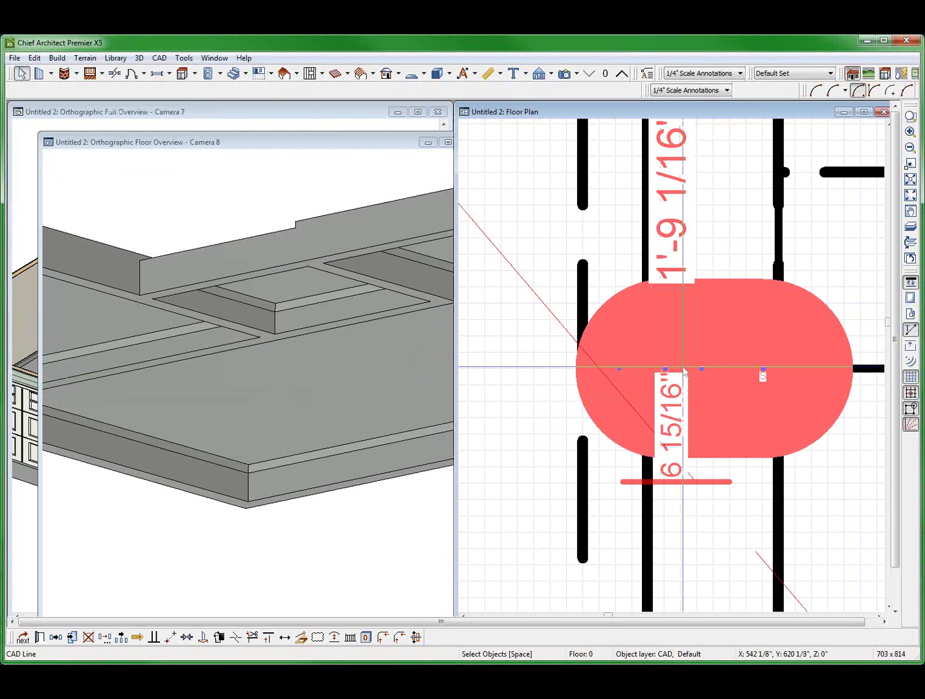
Reduce the white line's weight so it masks only the porch edge crossing the garage wall
{"action": "double_click", "coordinate": [685, 372]}
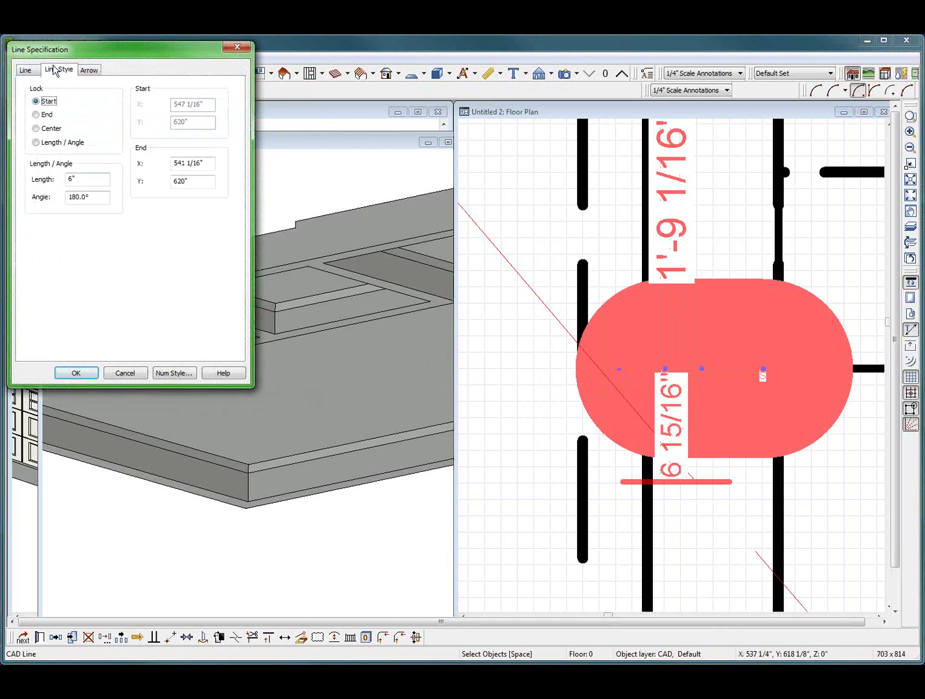
{"action": "left_click", "coordinate": [57, 70]}
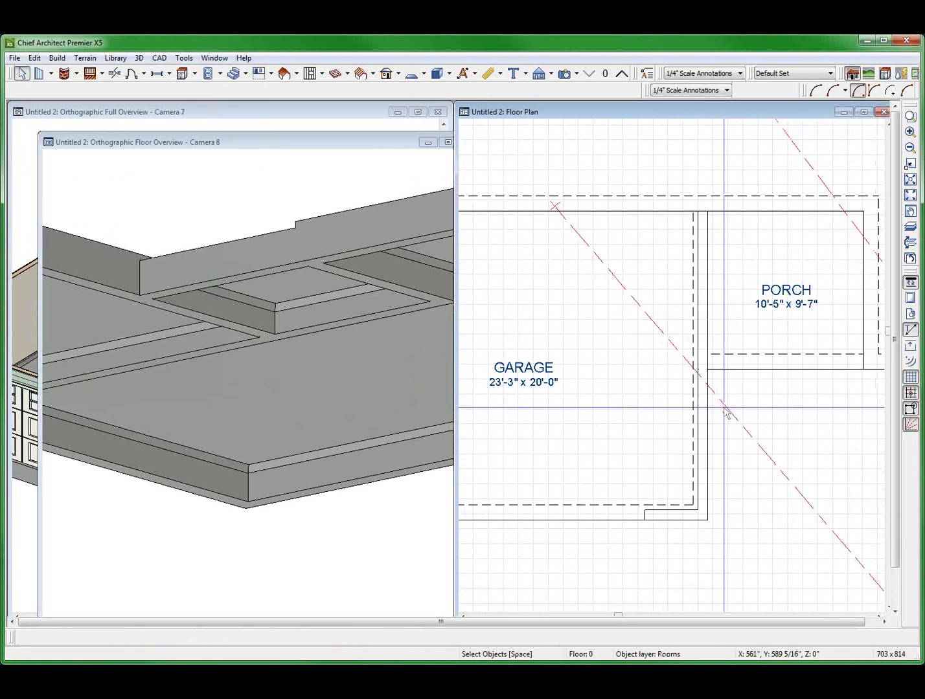
{"action": "scroll", "coordinate": [671, 364], "scroll_direction": "up", "scroll_amount": 2}
{"action": "scroll", "coordinate": [671, 365], "scroll_direction": "down", "scroll_amount": 3}
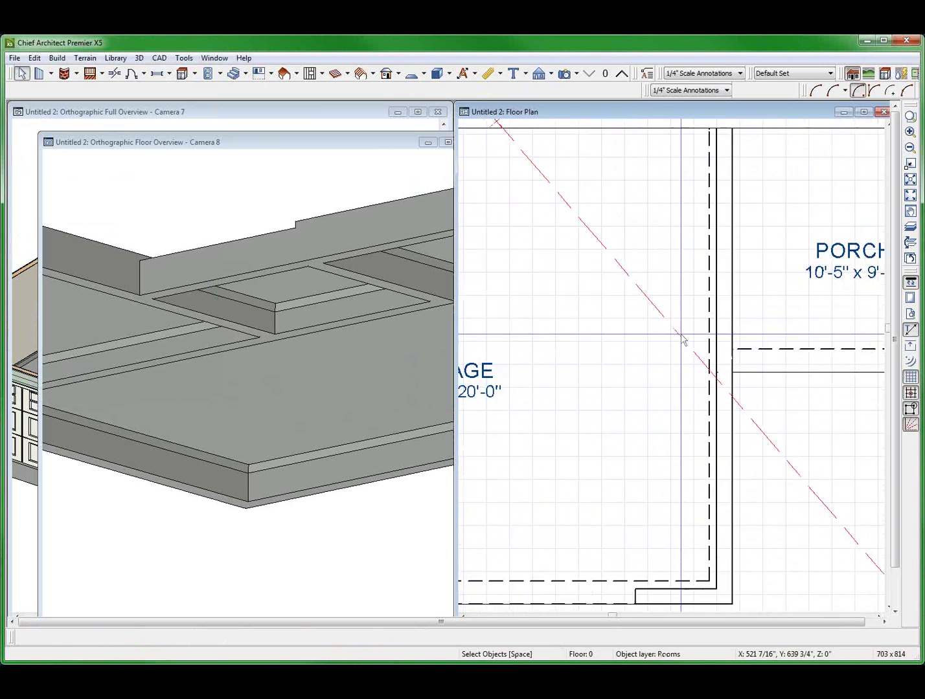
Orbit the 3D foundation overview to examine the garage and porch slabs from above
{"action": "left_click", "coordinate": [564, 415]}
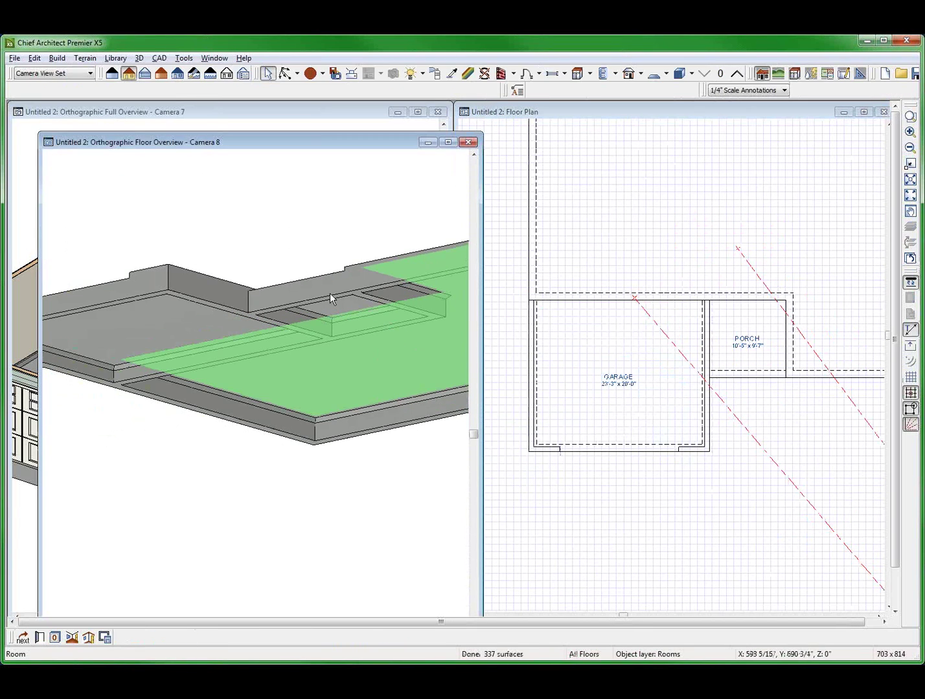
{"action": "key", "text": "o"}
{"action": "left_click_drag", "start_coordinate": [329, 293], "coordinate": [394, 439]}
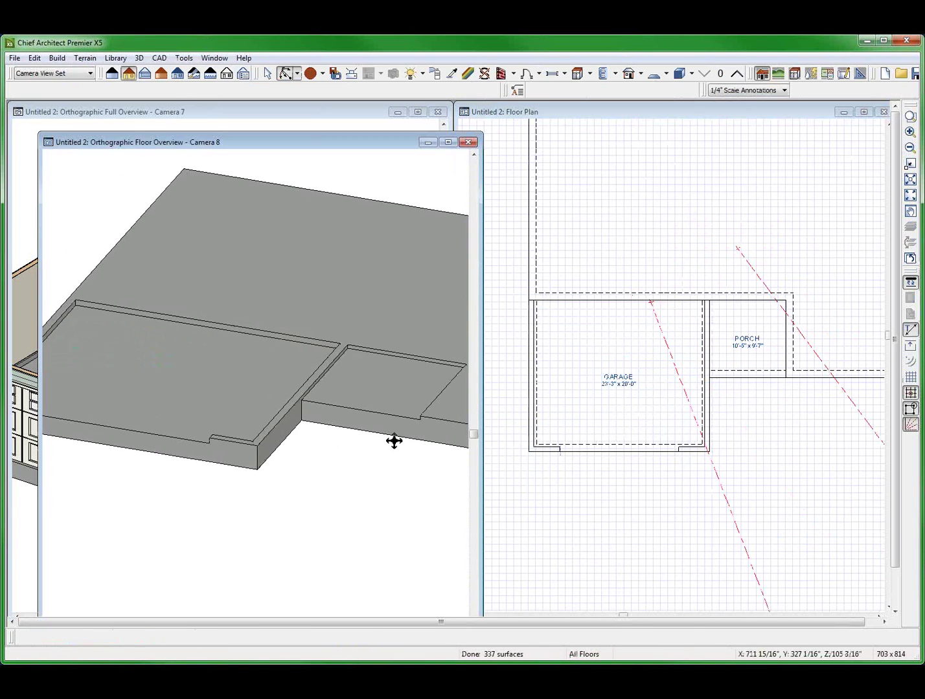
{"action": "scroll", "coordinate": [394, 440], "scroll_direction": "down", "scroll_amount": 3}
{"action": "scroll", "coordinate": [178, 385], "scroll_direction": "up", "scroll_amount": 2}
{"action": "key", "text": "space"}
Add automatic exterior dimensions around the foundation plan
{"action": "left_click", "coordinate": [723, 480]}
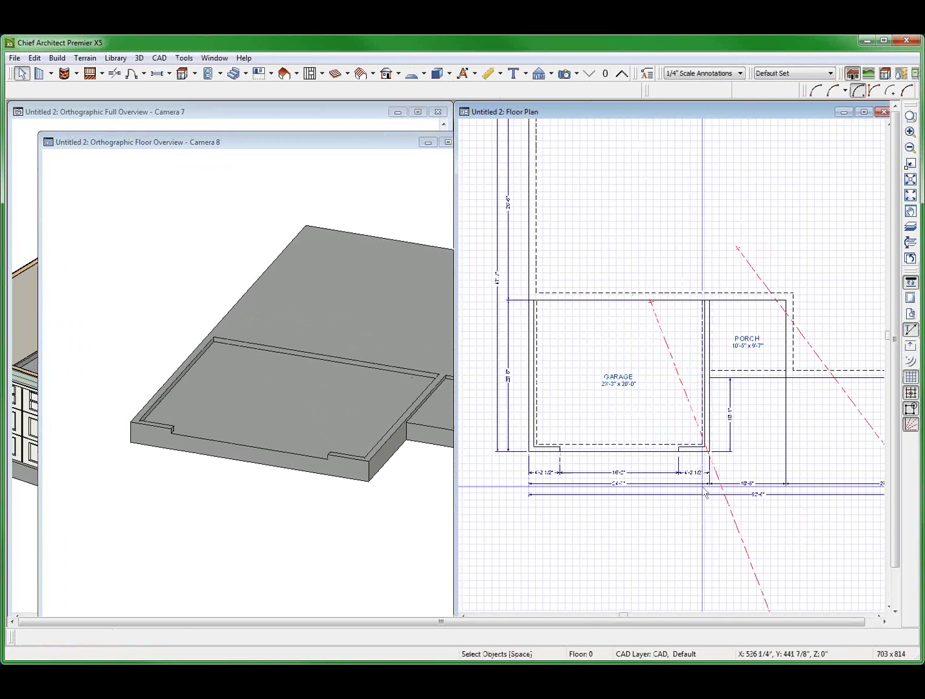
{"action": "scroll", "coordinate": [607, 446], "scroll_direction": "up", "scroll_amount": 2}
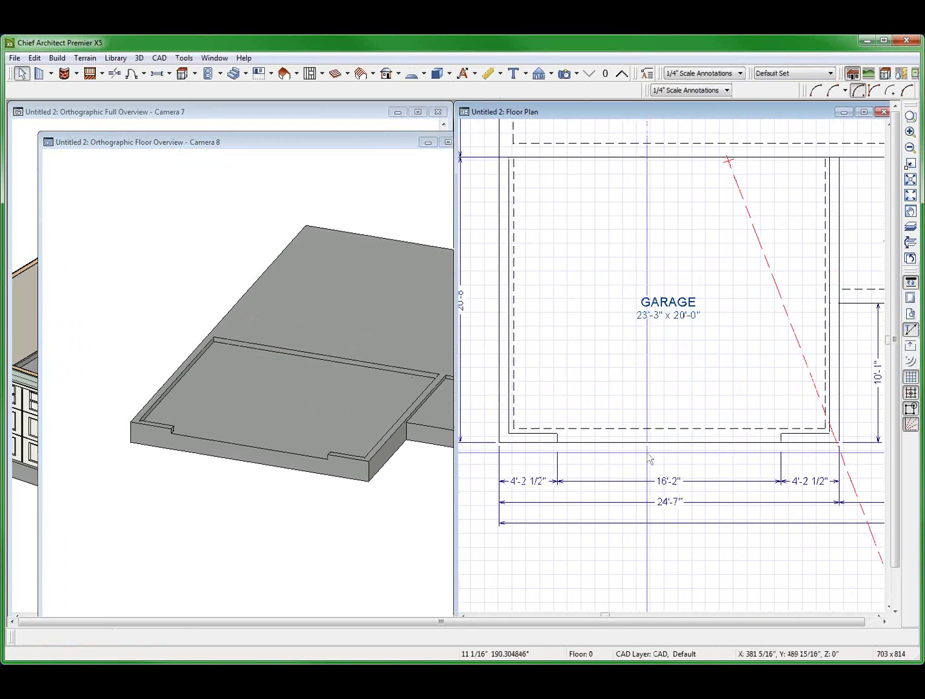
Increase the garage door's concrete cutout on each side to widen its foundation opening to 16'-3"
{"action": "left_click", "coordinate": [622, 72]}
{"action": "left_click", "coordinate": [600, 442]}
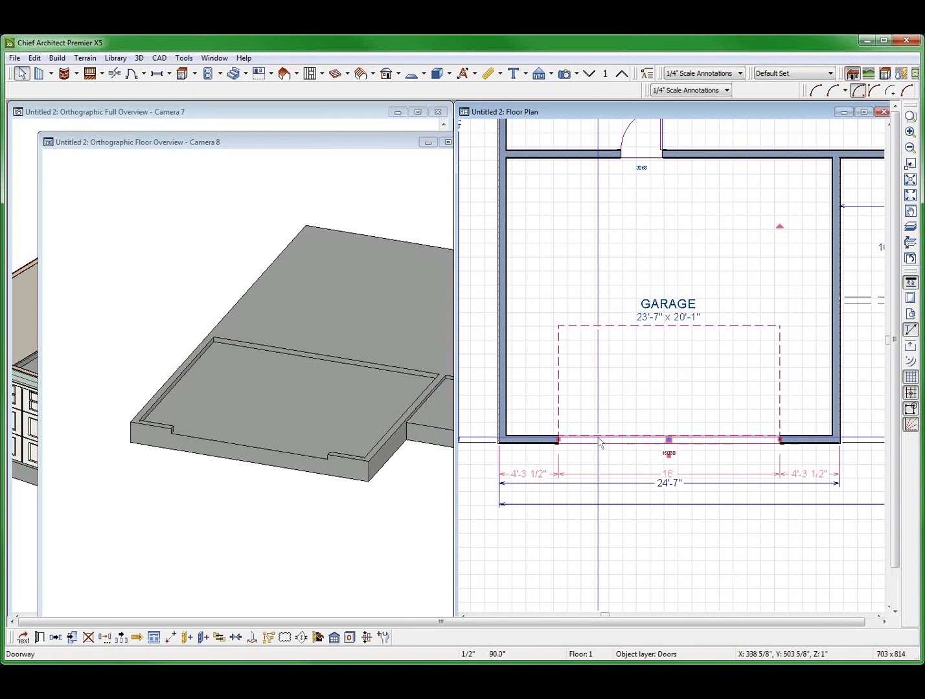
{"action": "double_click", "coordinate": [600, 442]}
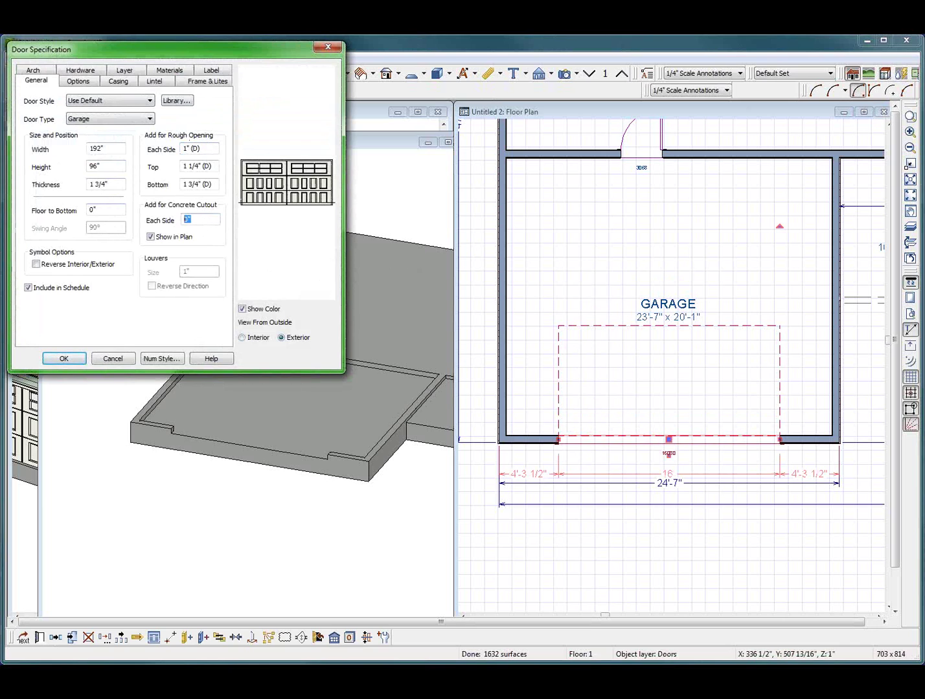
{"action": "key", "text": "Return"}
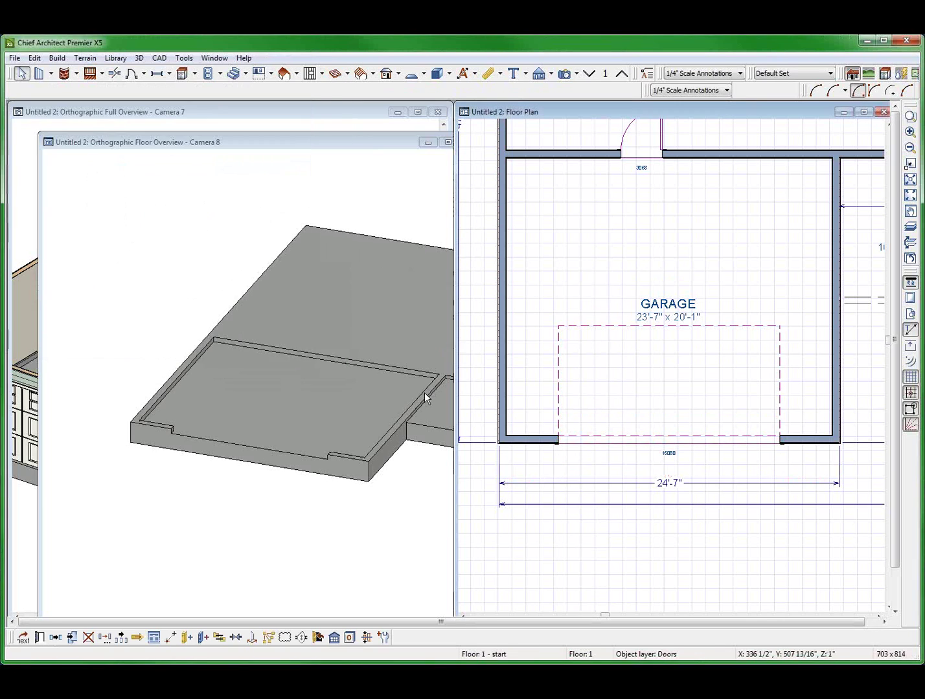
{"action": "left_click", "coordinate": [513, 366]}
{"action": "left_click", "coordinate": [591, 73]}
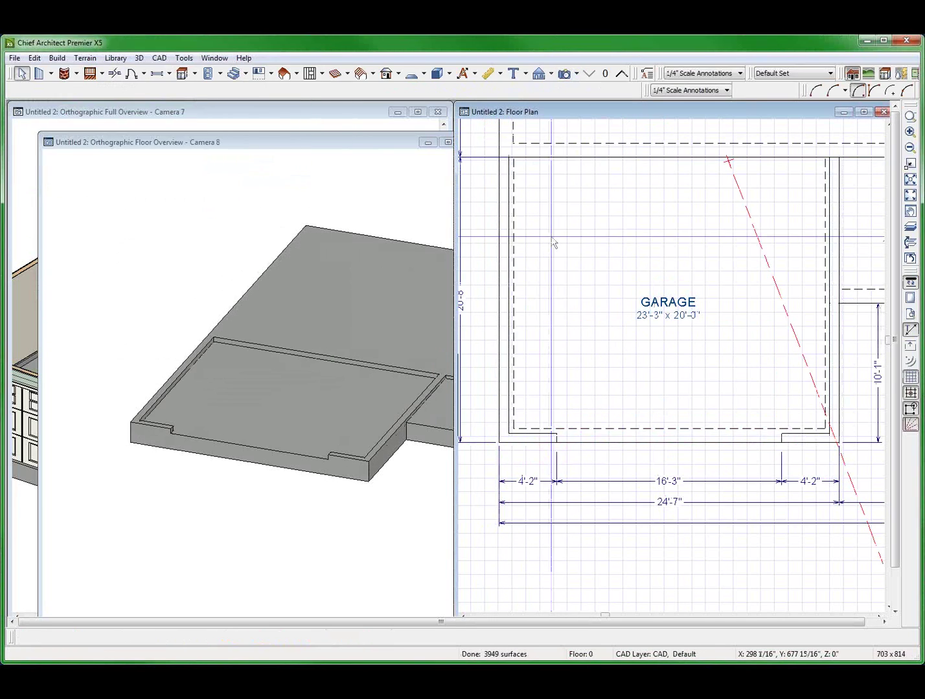
{"action": "left_click", "coordinate": [652, 481]}
{"action": "key", "text": "Escape"}
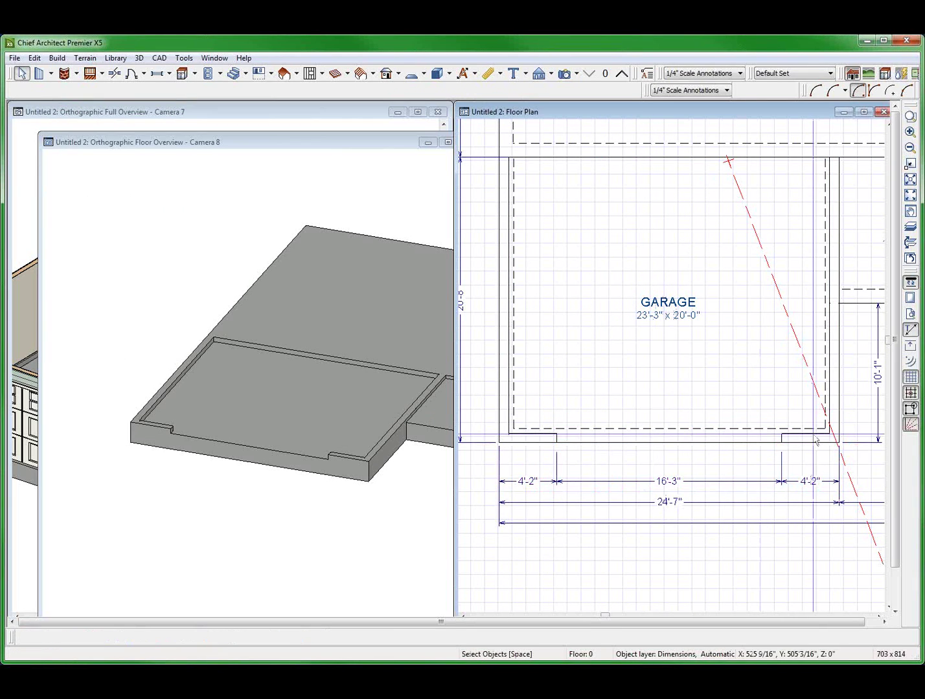
Place a 3068 hinged door in the garage's exterior side wall opposite the porch on floor 1
{"action": "scroll", "coordinate": [761, 478], "scroll_direction": "down", "scroll_amount": 3}
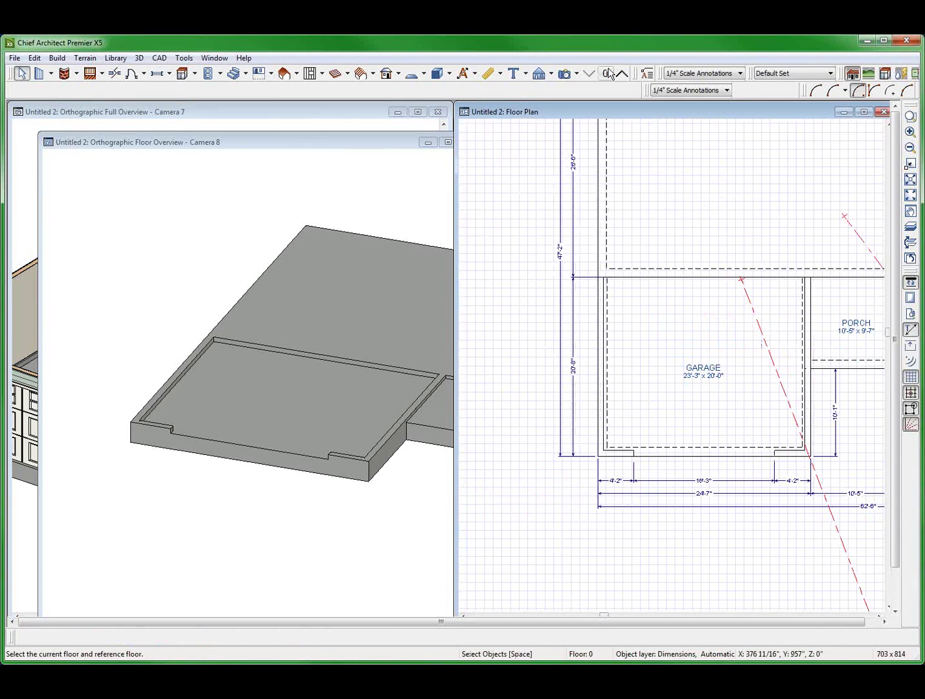
{"action": "left_click", "coordinate": [619, 73]}
{"action": "left_click", "coordinate": [599, 360]}
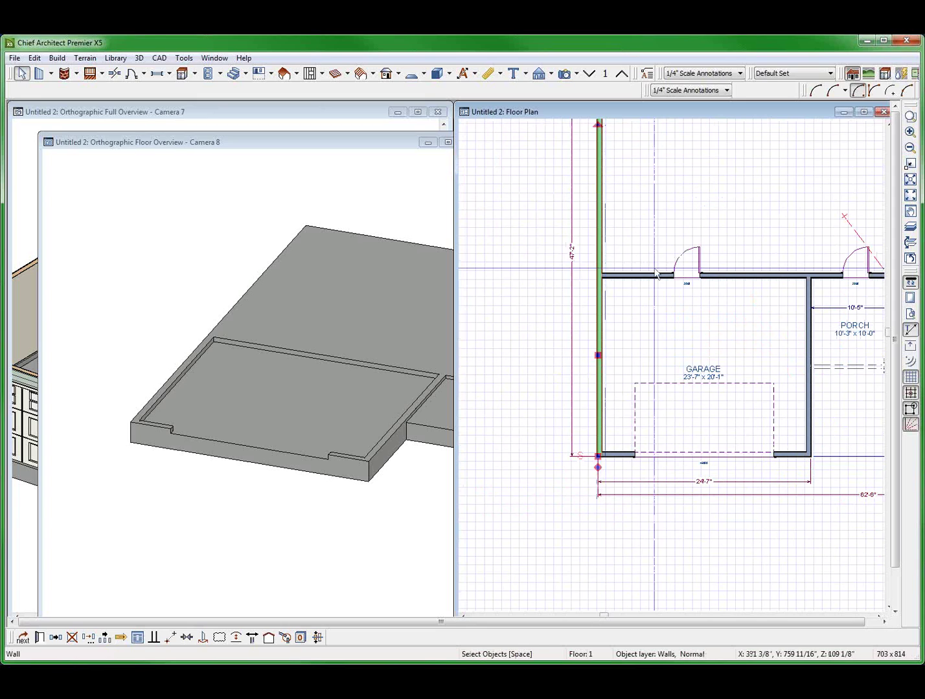
{"action": "key", "text": "ctrl+KP_2"}
{"action": "left_click", "coordinate": [599, 340]}
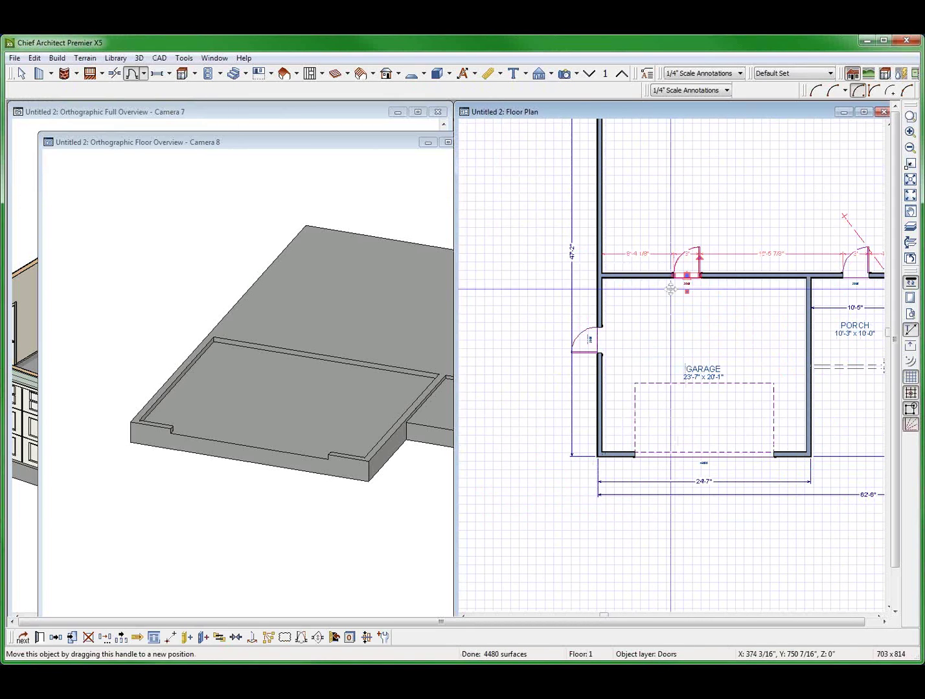
Extend the foundation's inner side dimension line to locate both edges of the new hinged door's opening
{"action": "left_click", "coordinate": [590, 73]}
{"action": "scroll", "coordinate": [532, 277], "scroll_direction": "up", "scroll_amount": 2}
{"action": "key", "text": "space"}
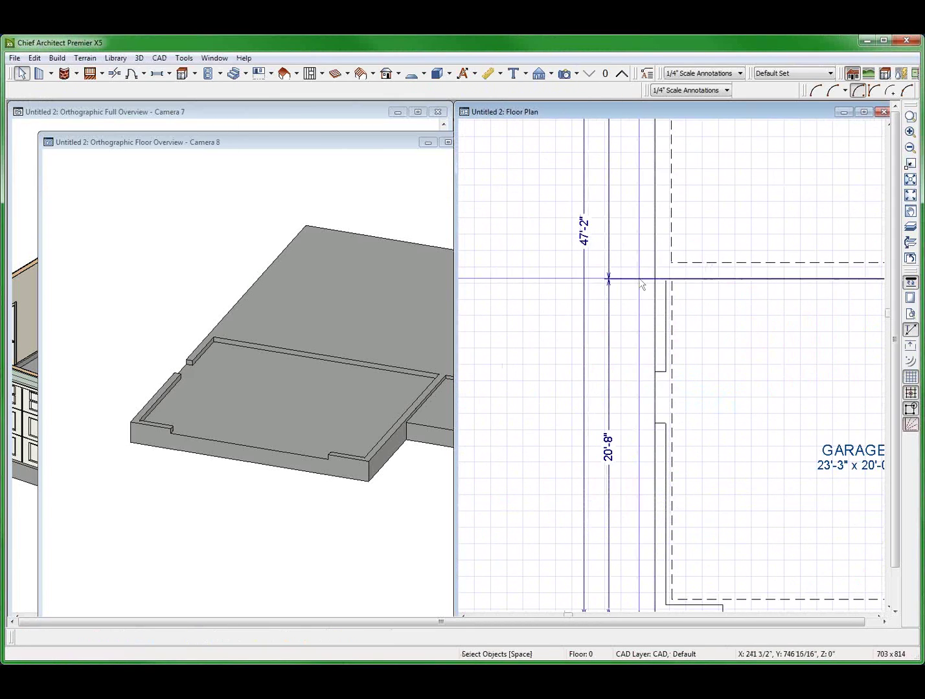
{"action": "left_click_drag", "start_coordinate": [609, 299], "coordinate": [677, 377]}
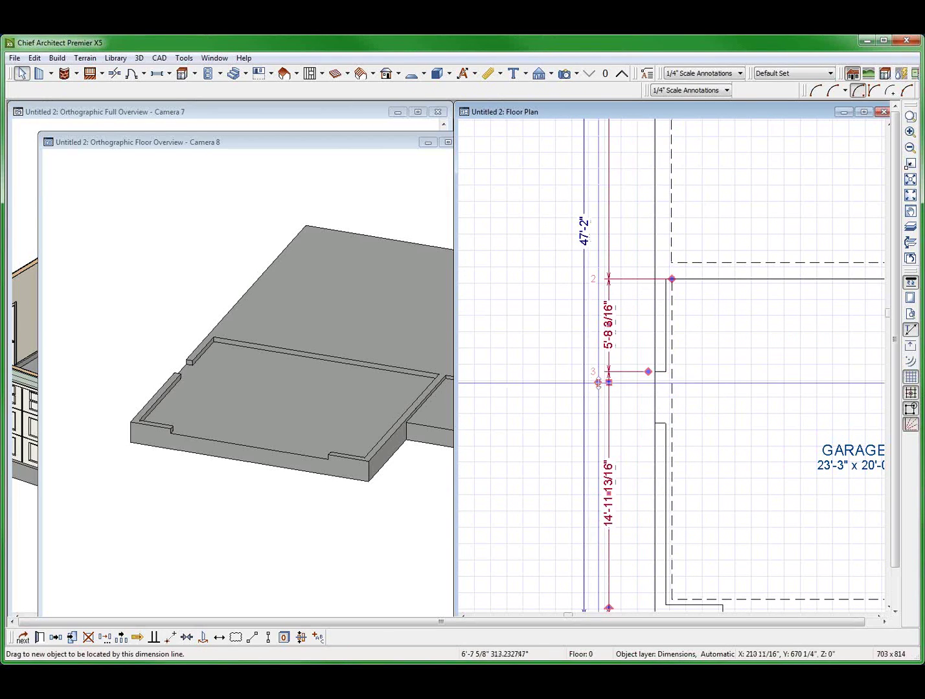
{"action": "left_click_drag", "start_coordinate": [598, 382], "coordinate": [666, 417]}
{"action": "key", "text": "space"}
{"action": "scroll", "coordinate": [632, 387], "scroll_direction": "up", "scroll_amount": 2}
{"action": "scroll", "coordinate": [621, 393], "scroll_direction": "up", "scroll_amount": 1}
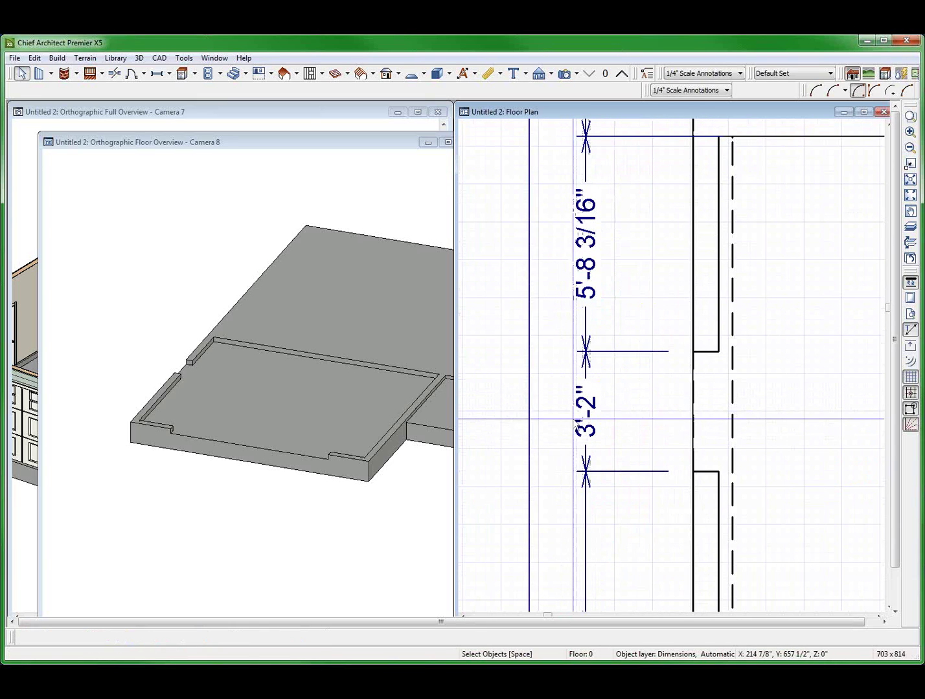
{"action": "scroll", "coordinate": [573, 419], "scroll_direction": "down", "scroll_amount": 2}
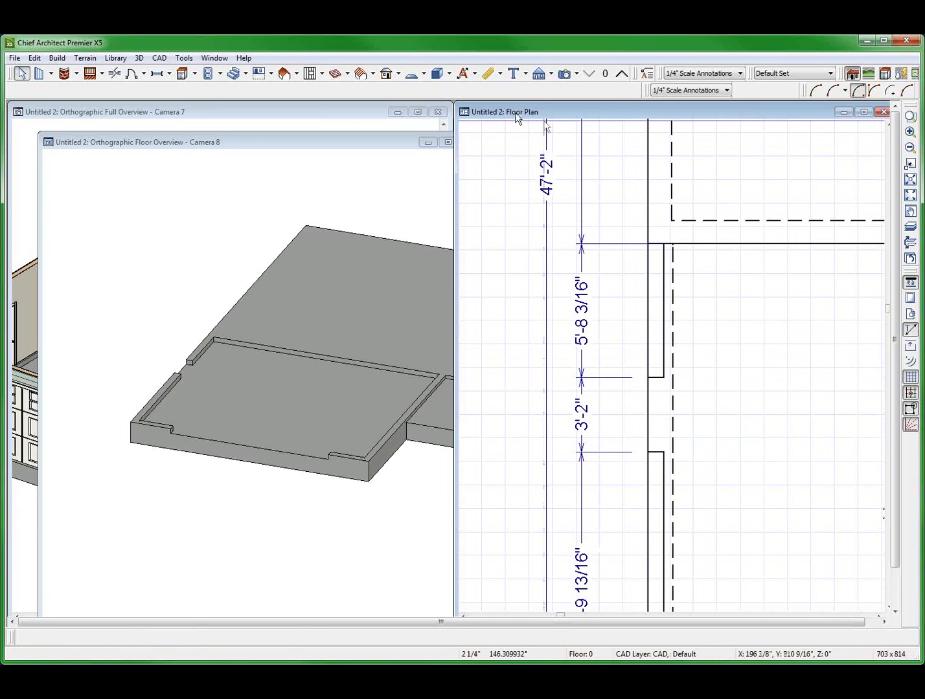
Increase the hinged garage door's concrete cutout on each side to widen its foundation opening to 3'-3"
{"action": "left_click", "coordinate": [622, 74]}
{"action": "double_click", "coordinate": [658, 433]}
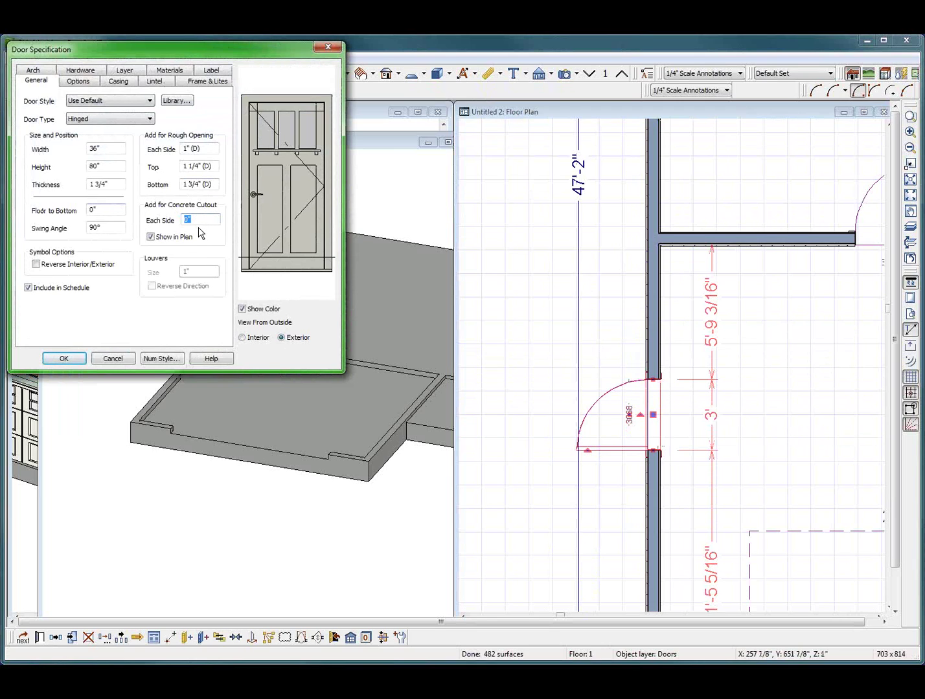
{"action": "key", "text": "Return"}
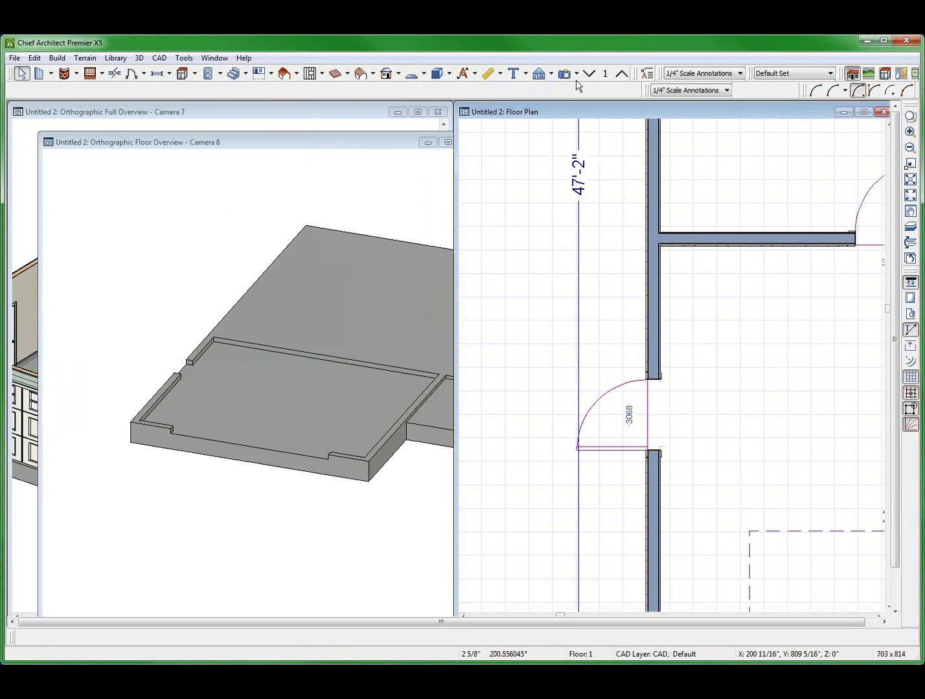
{"action": "left_click", "coordinate": [586, 73]}
{"action": "scroll", "coordinate": [610, 273], "scroll_direction": "down", "scroll_amount": 3}
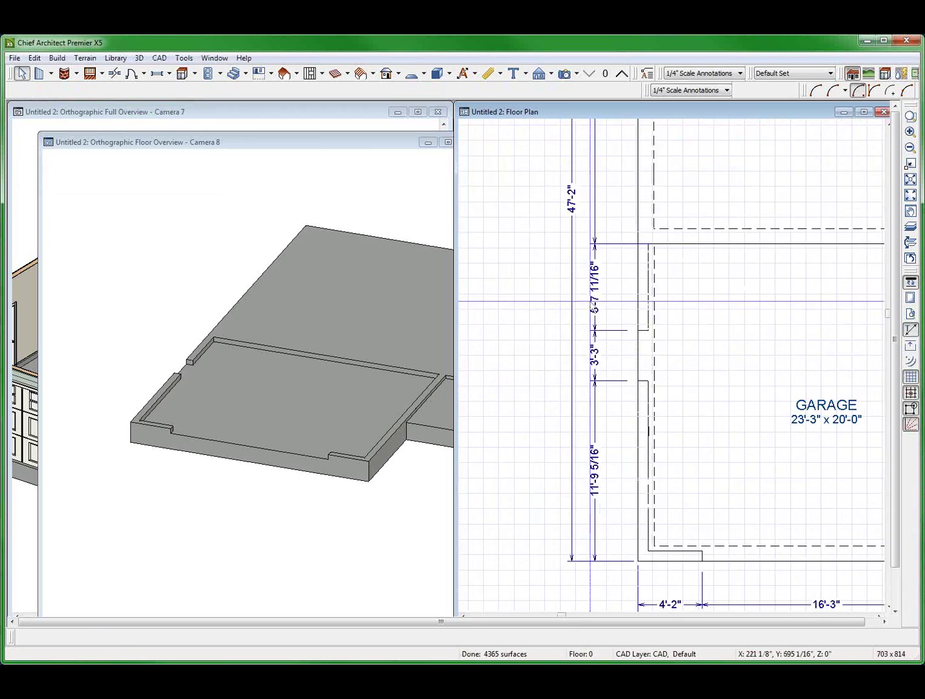
Draw a horizontal CAD line about 6" long across the garage's side stem wall where it meets the house slab
{"action": "scroll", "coordinate": [609, 273], "scroll_direction": "up", "scroll_amount": 5}
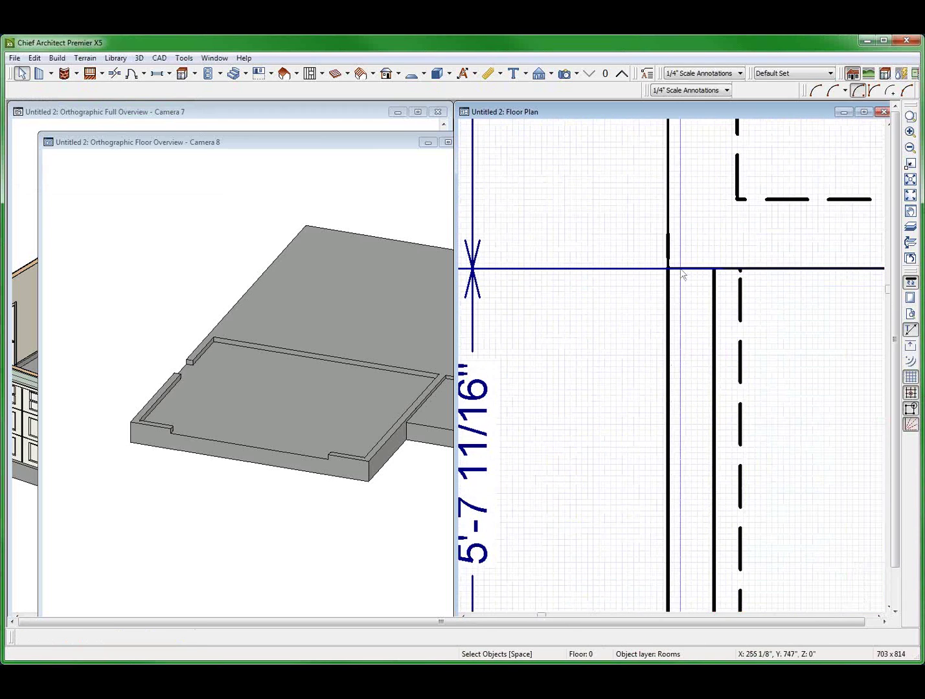
{"action": "scroll", "coordinate": [674, 240], "scroll_direction": "up", "scroll_amount": 3}
{"action": "key", "text": "w"}
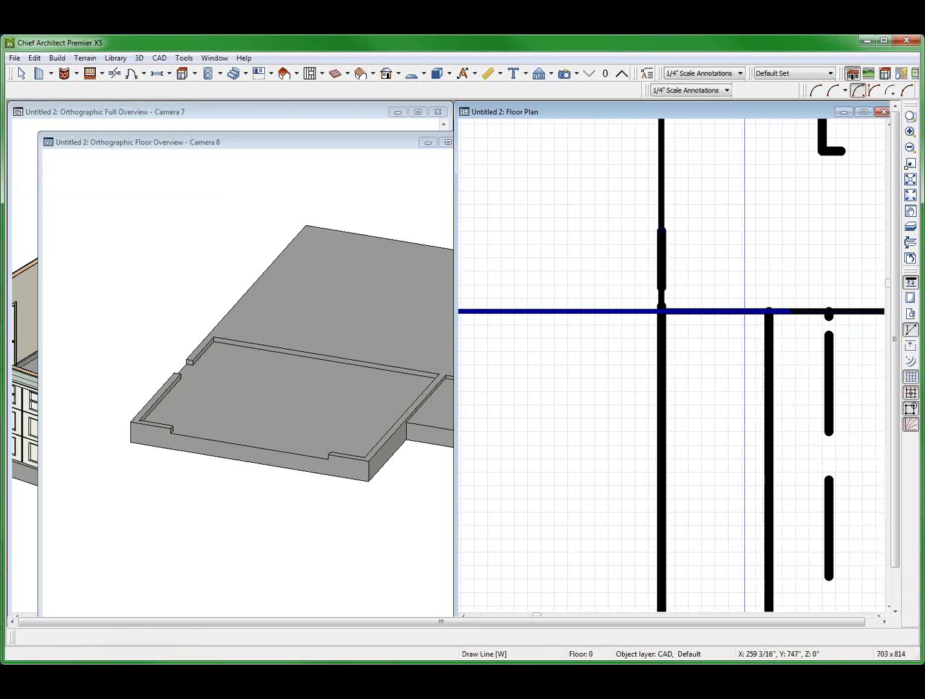
{"action": "left_click_drag", "start_coordinate": [751, 312], "coordinate": [678, 311]}
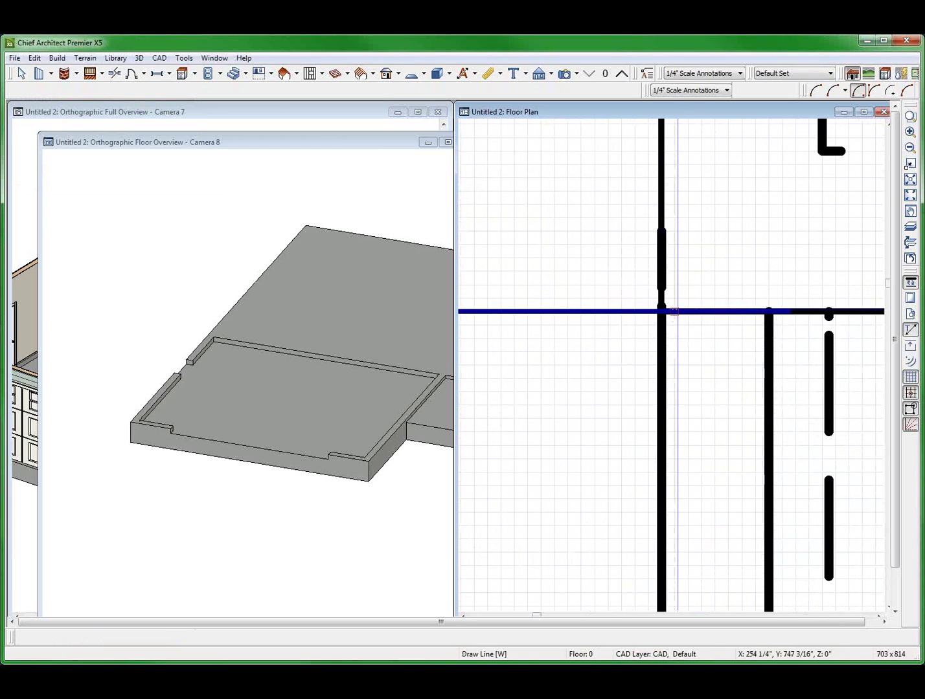
{"action": "key", "text": "Escape"}
{"action": "left_click", "coordinate": [703, 307]}
{"action": "key", "text": "Escape"}
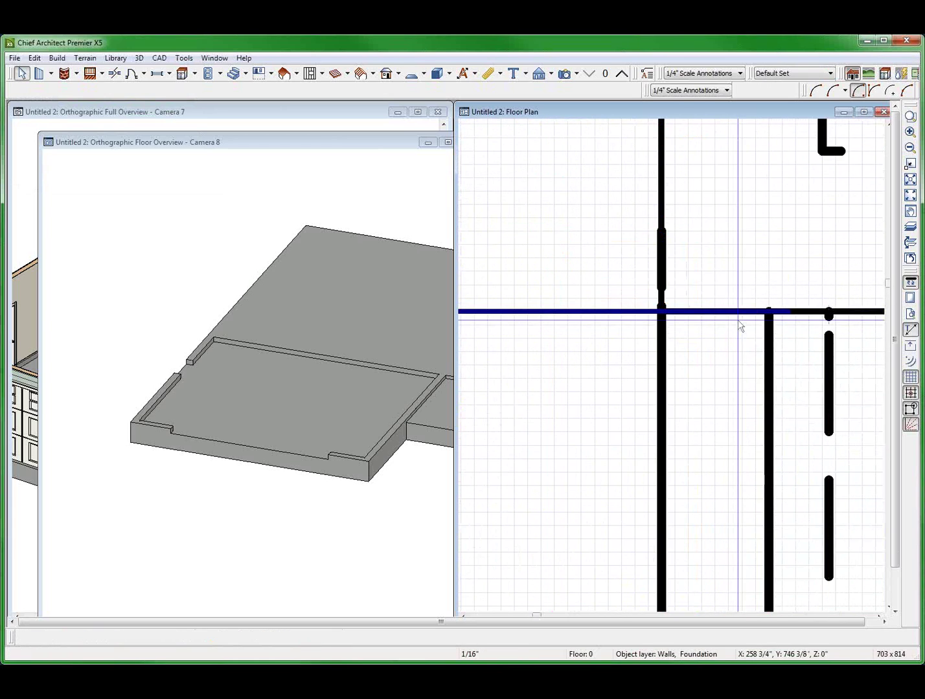
Set the short CAD line's color to white and its line weight to 50
{"action": "left_click_drag", "start_coordinate": [585, 260], "coordinate": [835, 354]}
{"action": "left_click", "coordinate": [23, 639]}
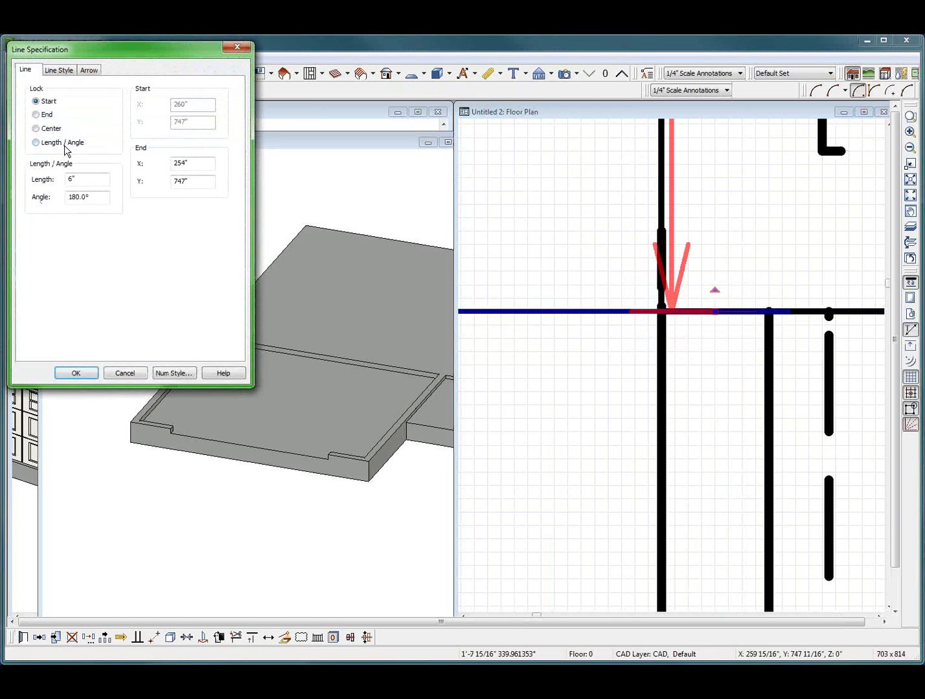
{"action": "left_click", "coordinate": [60, 69]}
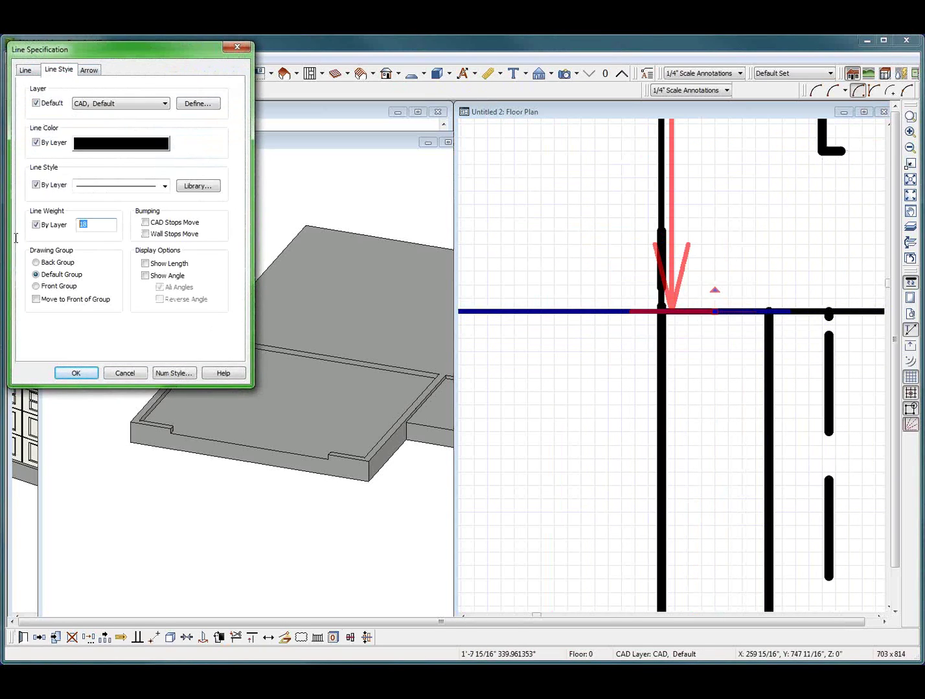
{"action": "left_click", "coordinate": [116, 144]}
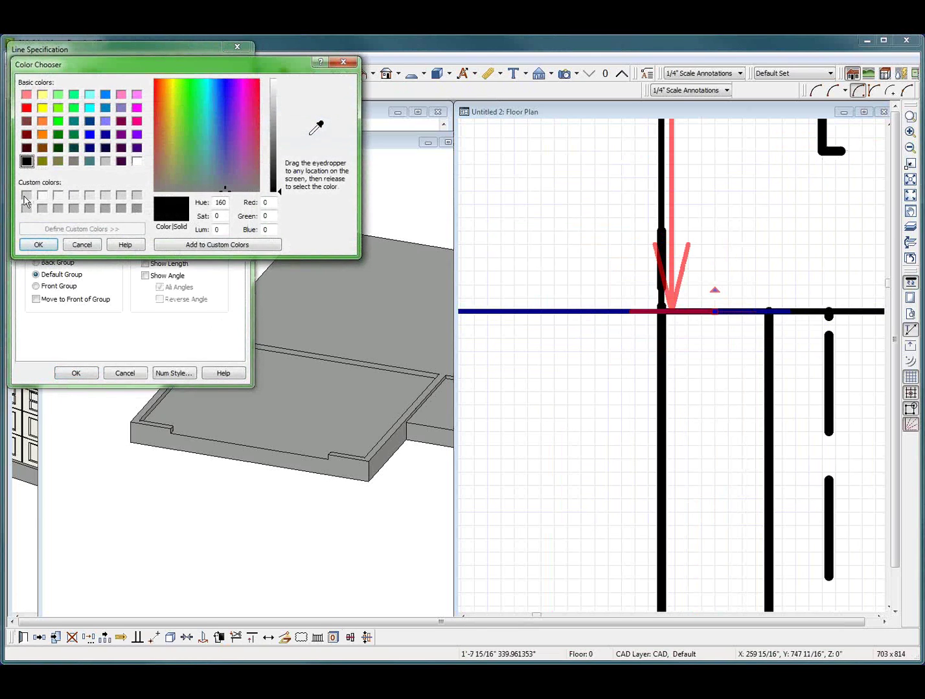
{"action": "left_click", "coordinate": [38, 244]}
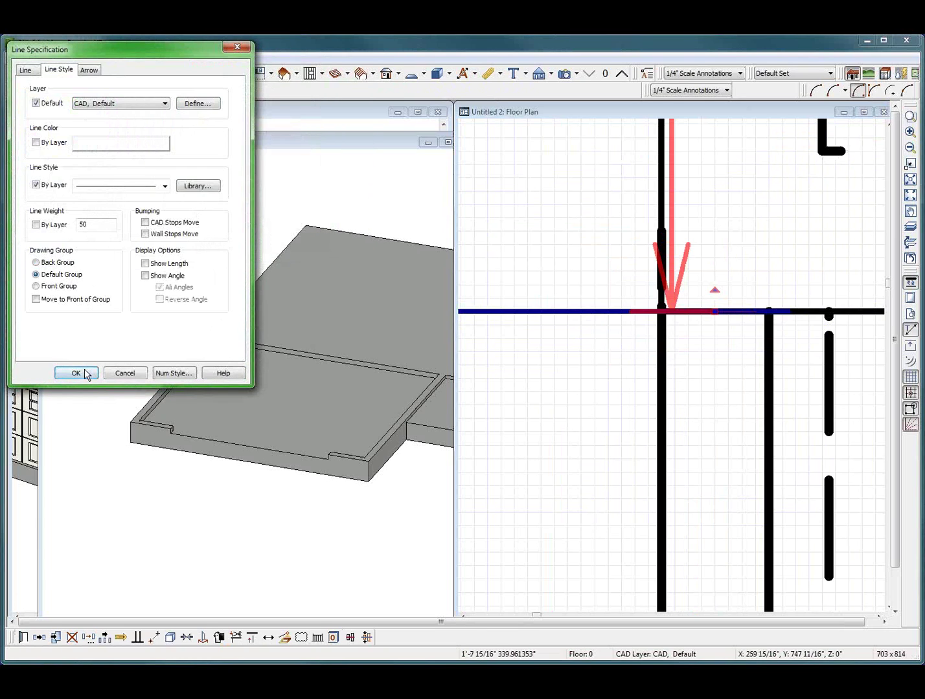
{"action": "left_click", "coordinate": [76, 373]}
{"action": "scroll", "coordinate": [572, 329], "scroll_direction": "down", "scroll_amount": 4}
{"action": "scroll", "coordinate": [572, 323], "scroll_direction": "up", "scroll_amount": 2}
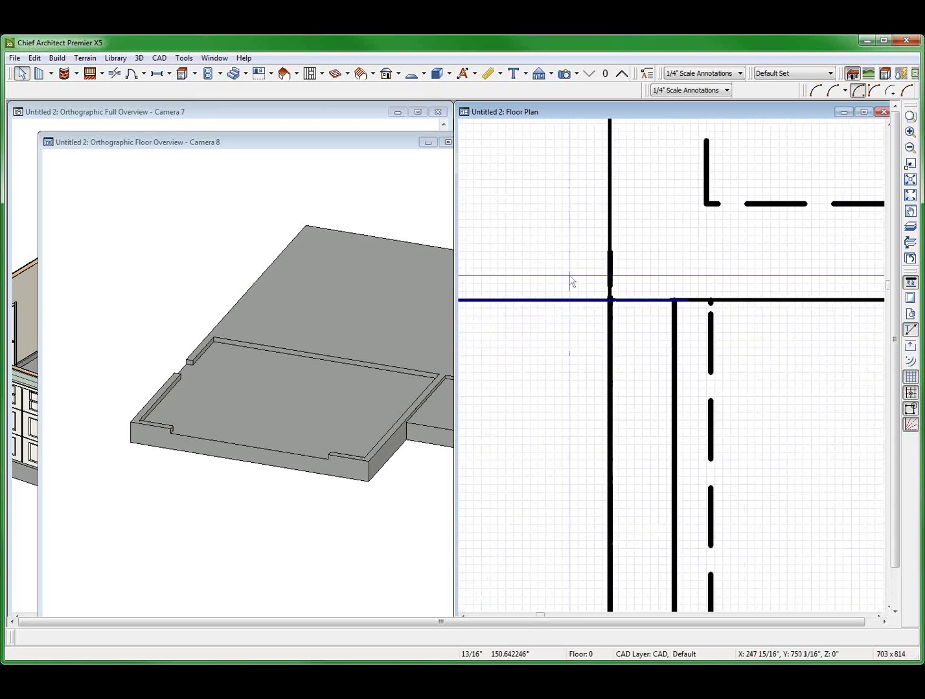
Increase the short white line's weight further so it masks the slab edge crossing the stem wall
{"action": "left_click_drag", "start_coordinate": [567, 254], "coordinate": [681, 330]}
{"action": "left_click", "coordinate": [23, 637]}
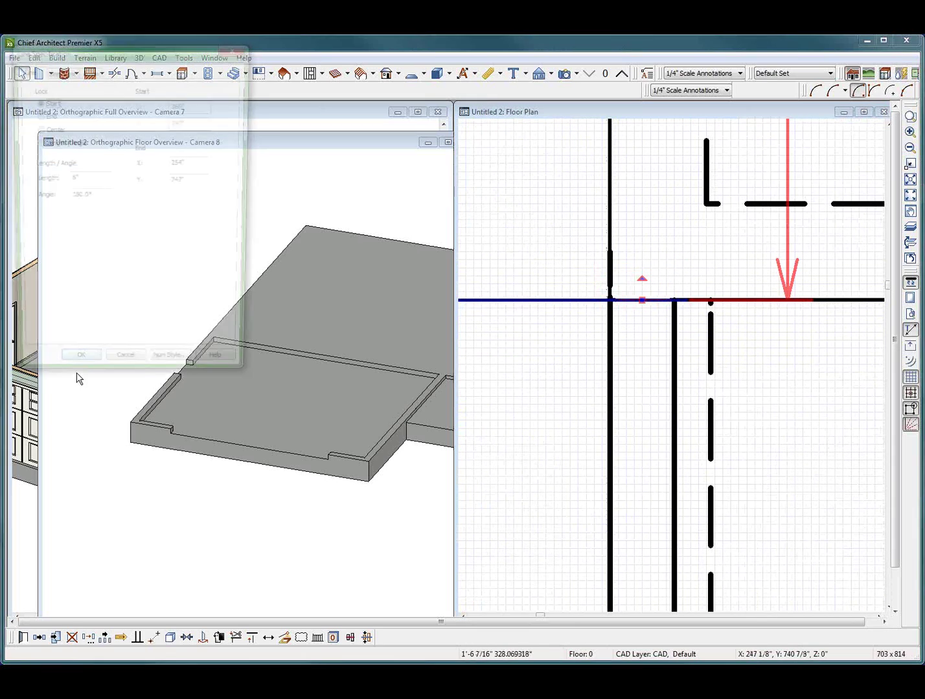
{"action": "left_click", "coordinate": [71, 73]}
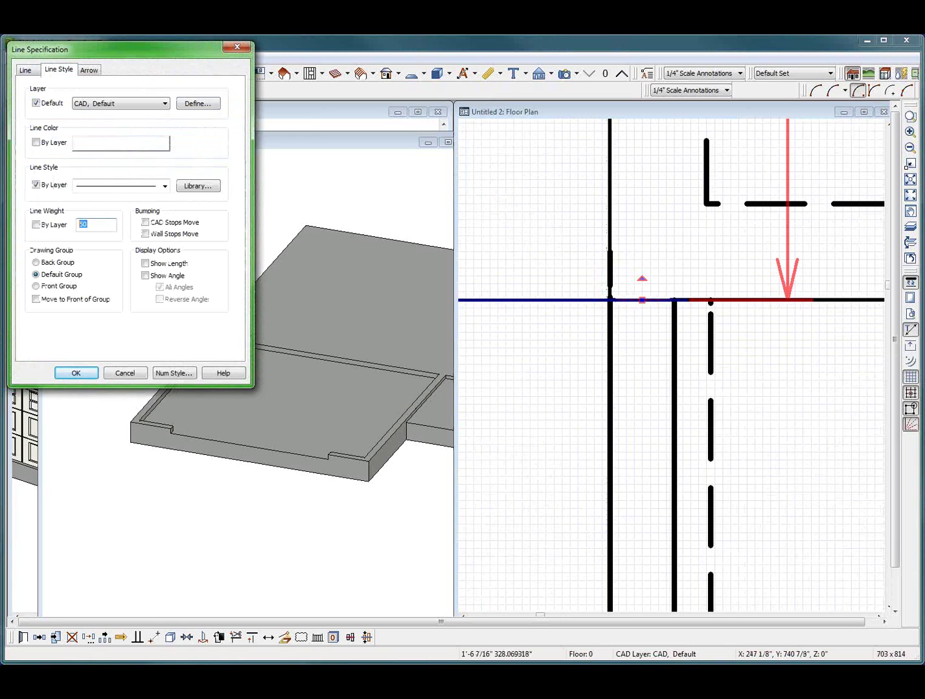
{"action": "key", "text": "Return"}
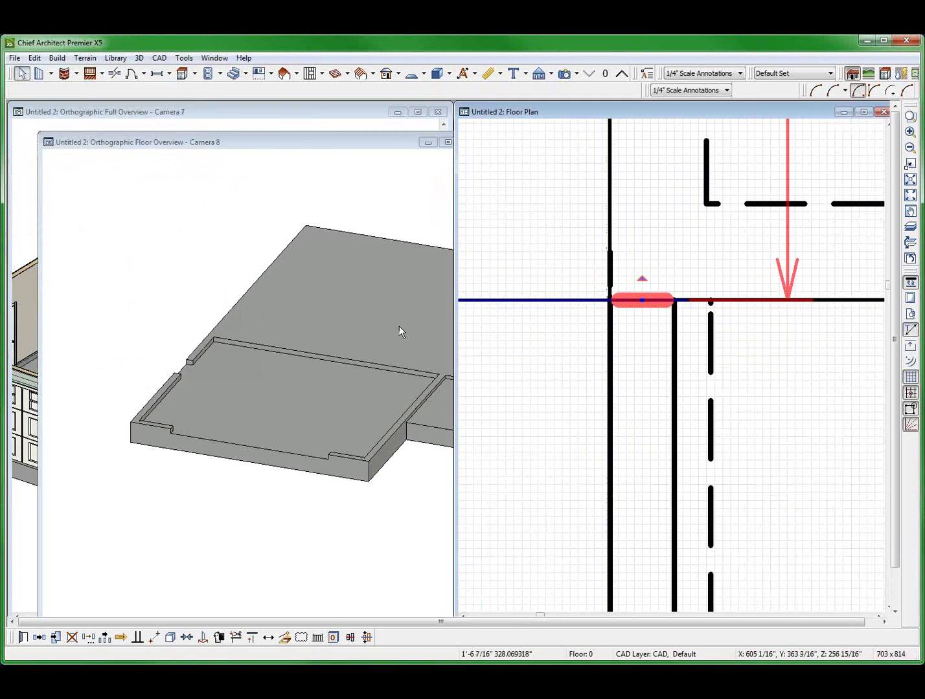
{"action": "left_click", "coordinate": [485, 334]}
Examine the masked corner between the house slab and garage side wall, and its dimension line, at several zoom levels
{"action": "scroll", "coordinate": [609, 323], "scroll_direction": "down", "scroll_amount": 4}
{"action": "scroll", "coordinate": [688, 289], "scroll_direction": "up", "scroll_amount": 2}
{"action": "scroll", "coordinate": [697, 304], "scroll_direction": "down", "scroll_amount": 3}
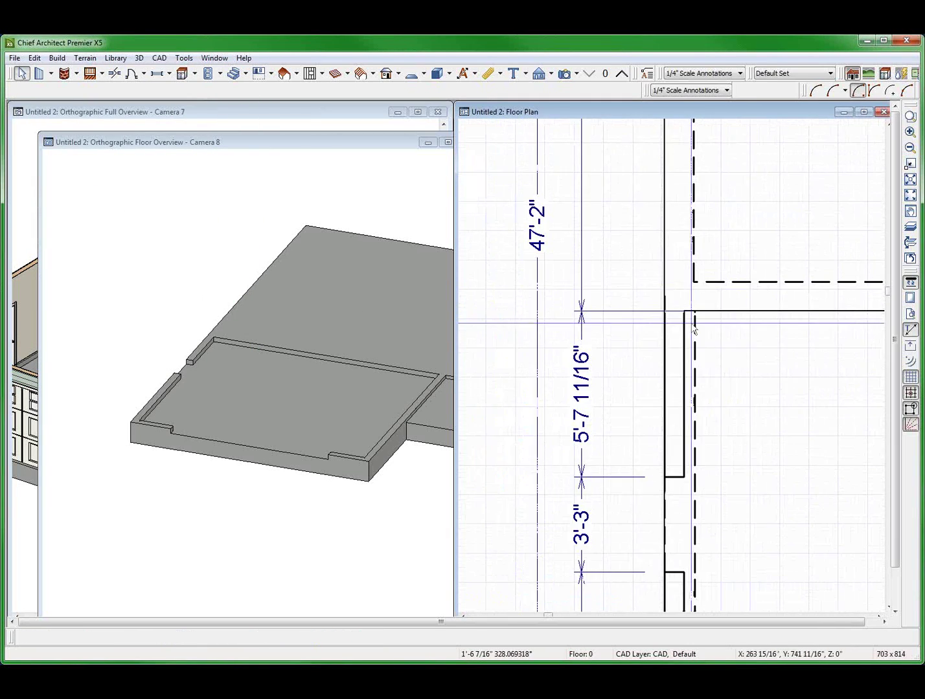
{"action": "scroll", "coordinate": [592, 318], "scroll_direction": "up", "scroll_amount": 2}
{"action": "left_click", "coordinate": [571, 353]}
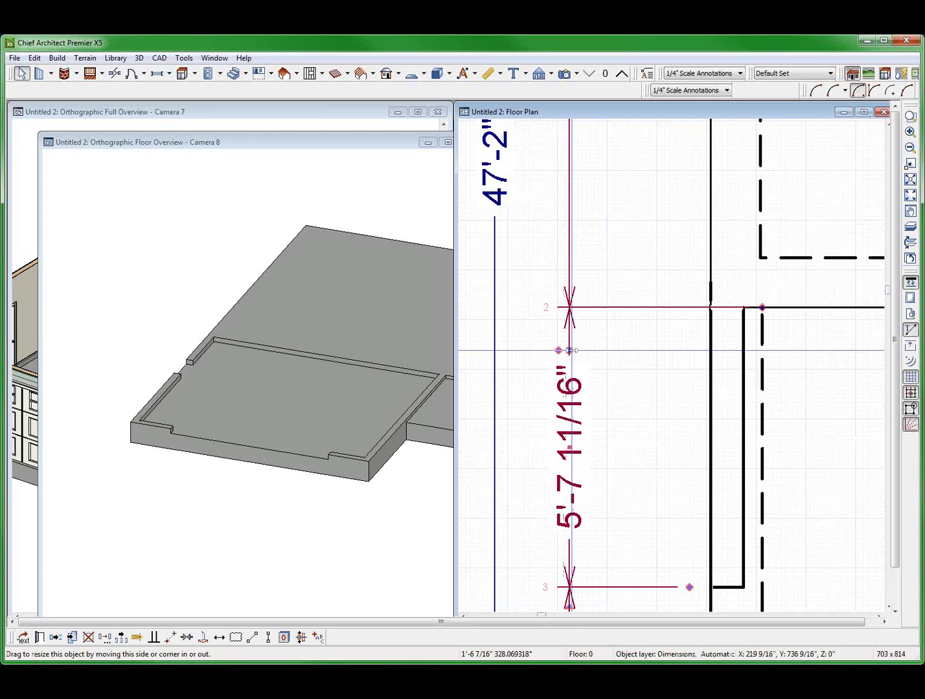
{"action": "key", "text": "Escape"}
{"action": "scroll", "coordinate": [796, 314], "scroll_direction": "up", "scroll_amount": 2}
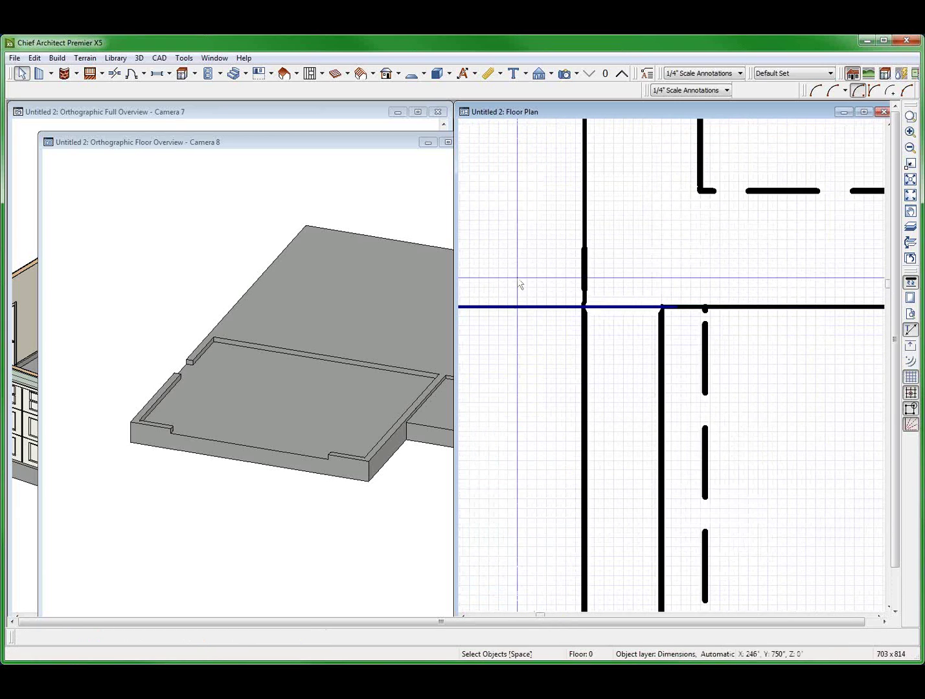
{"action": "scroll", "coordinate": [524, 266], "scroll_direction": "down", "scroll_amount": 4}
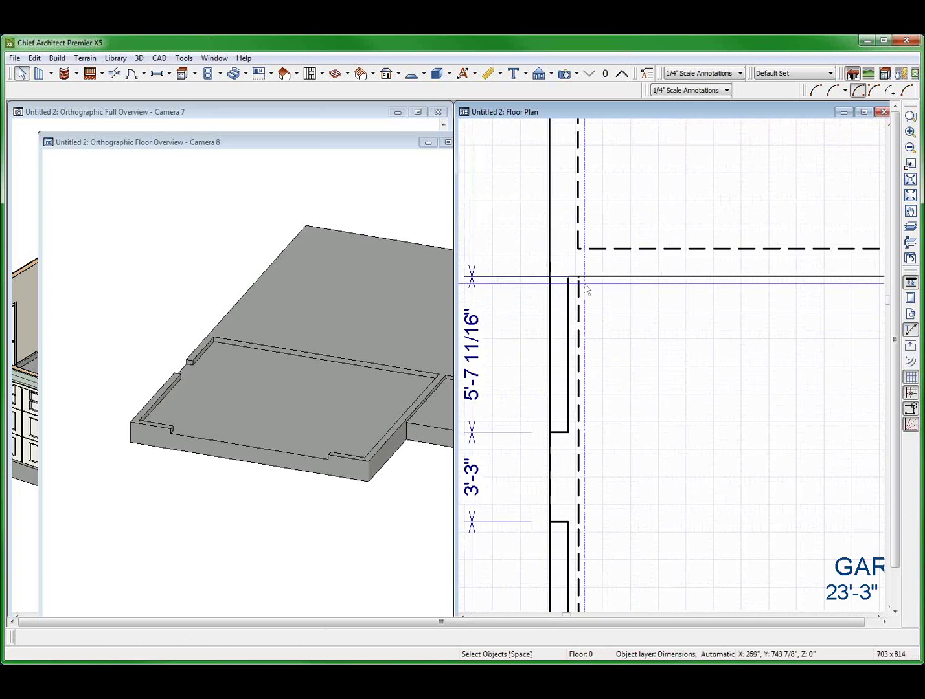
{"action": "scroll", "coordinate": [573, 293], "scroll_direction": "down", "scroll_amount": 2}
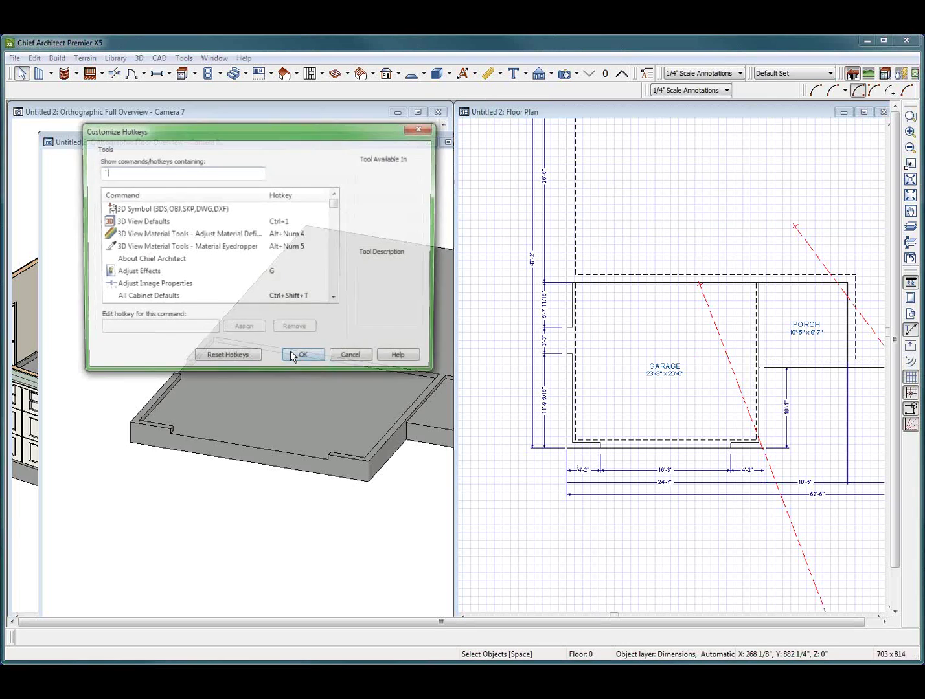
Check the ` hotkey in the hotkey customization, and set the Slabs layer's line size to 50 in the layer display options
{"action": "type", "text": "`"}
{"action": "left_click", "coordinate": [347, 365]}
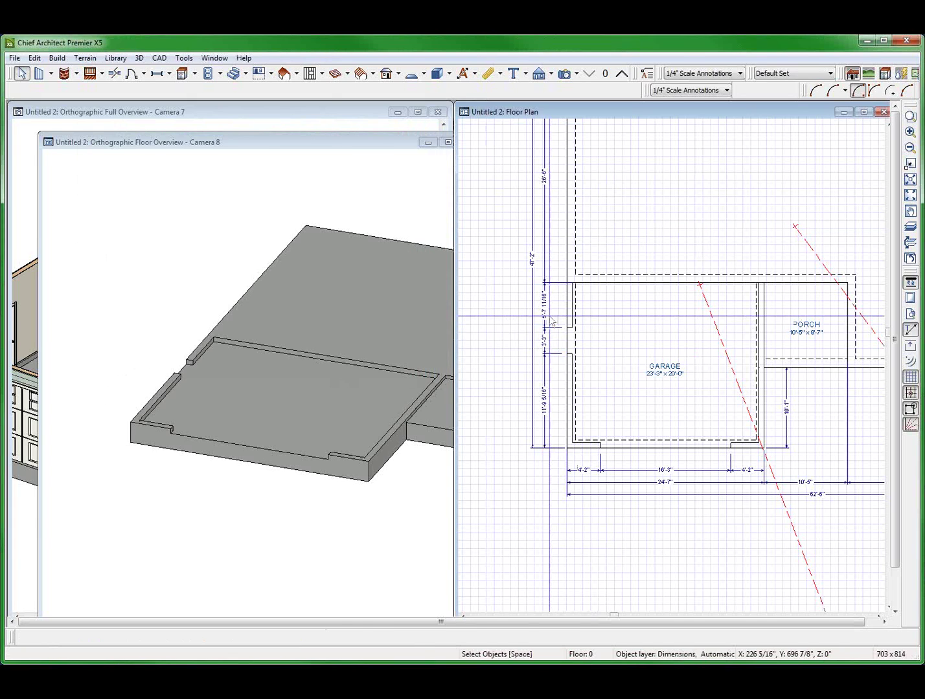
{"action": "key", "text": "grave"}
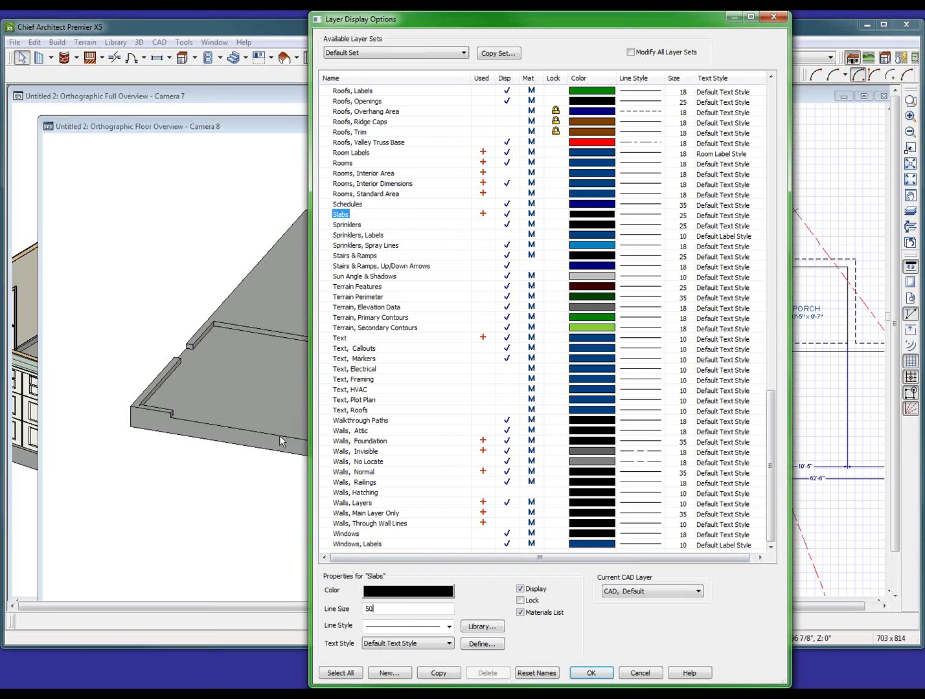
{"action": "key", "text": "Return"}
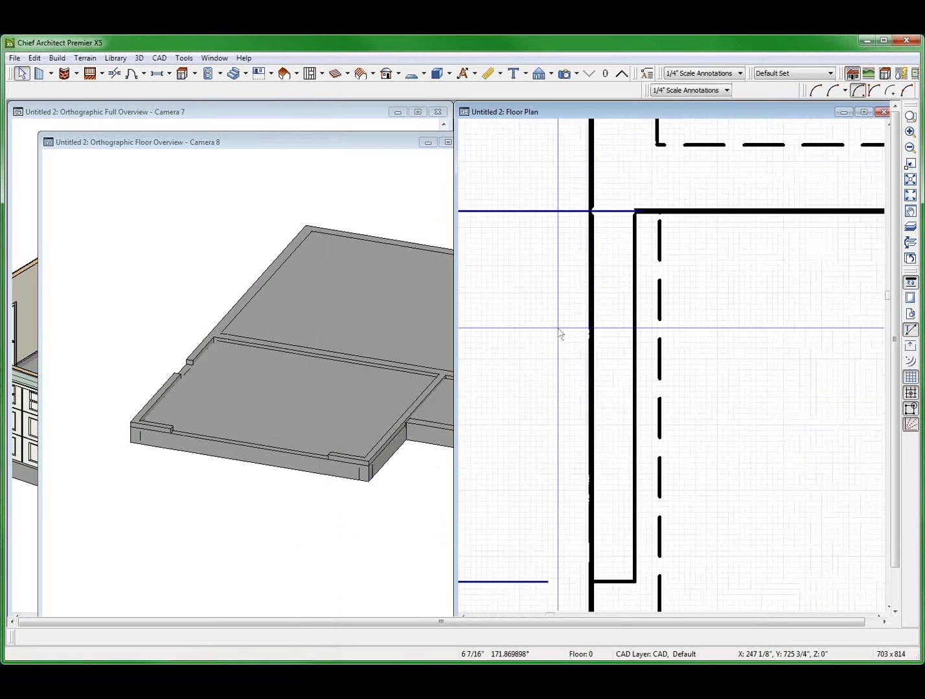
Examine the masked garage corner up close, the whole slab in the 3D floor overview, and the plan around the porch
{"action": "scroll", "coordinate": [560, 335], "scroll_direction": "up", "scroll_amount": 5}
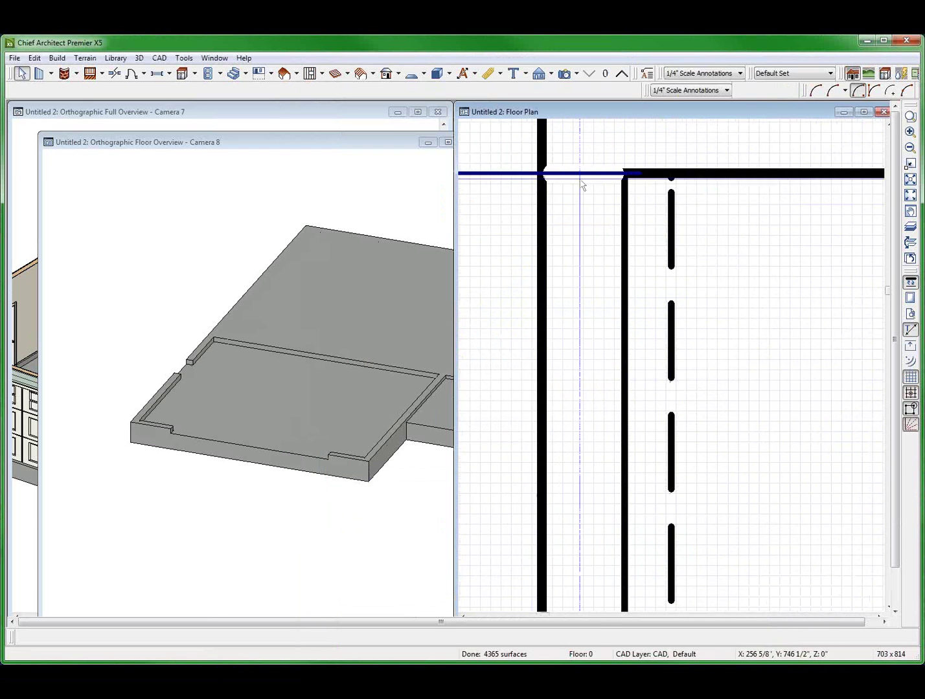
{"action": "scroll", "coordinate": [583, 186], "scroll_direction": "down", "scroll_amount": 6}
{"action": "left_click", "coordinate": [550, 334]}
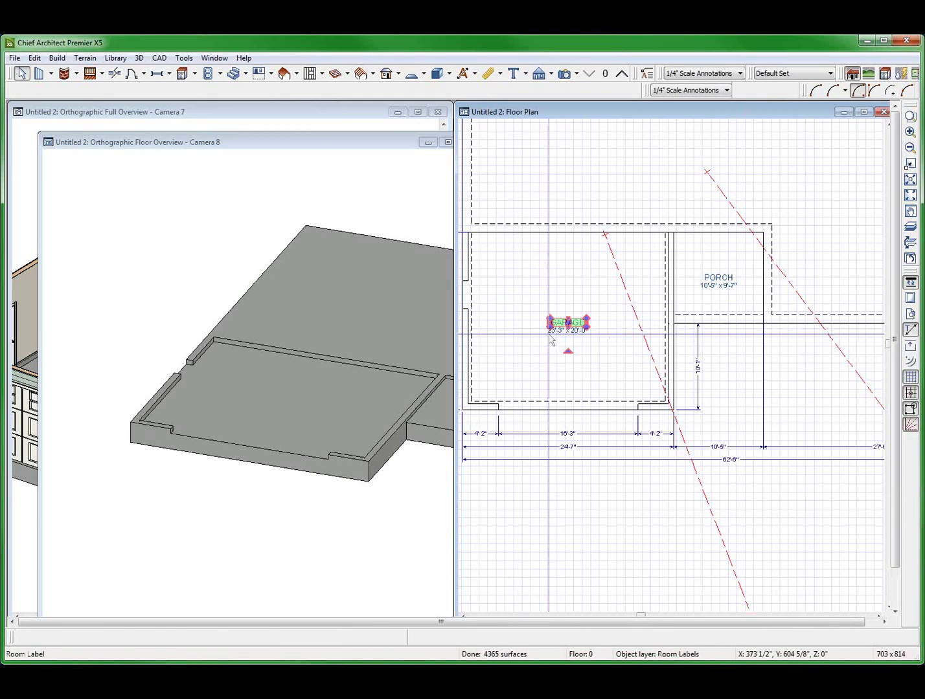
{"action": "key", "text": "Escape"}
{"action": "left_click", "coordinate": [217, 344]}
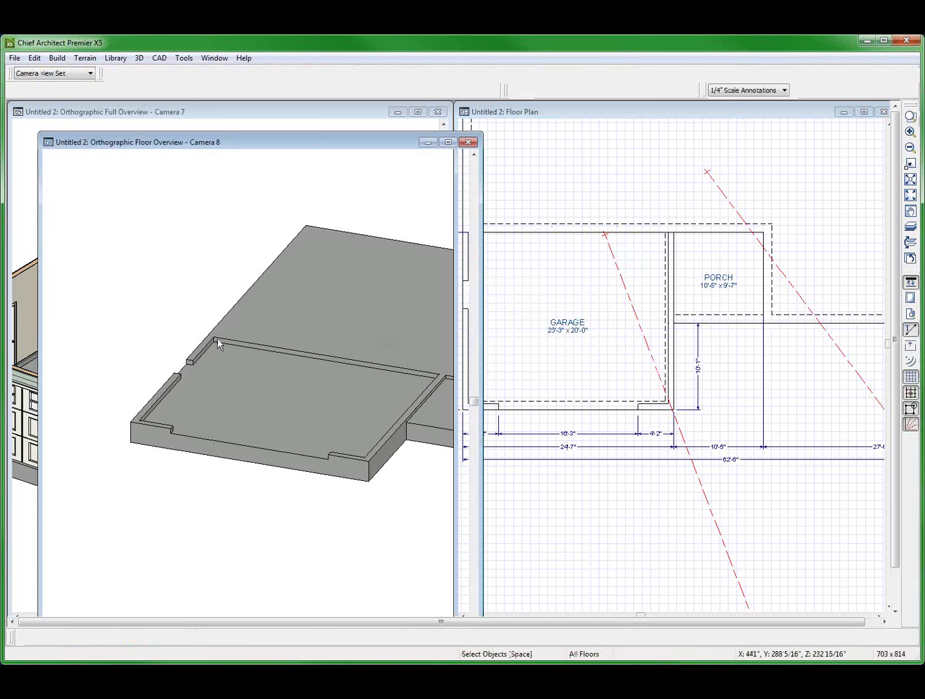
{"action": "scroll", "coordinate": [216, 328], "scroll_direction": "down", "scroll_amount": 2}
{"action": "middle_click_drag", "start_coordinate": [260, 361], "coordinate": [381, 321]}
{"action": "left_click", "coordinate": [728, 286]}
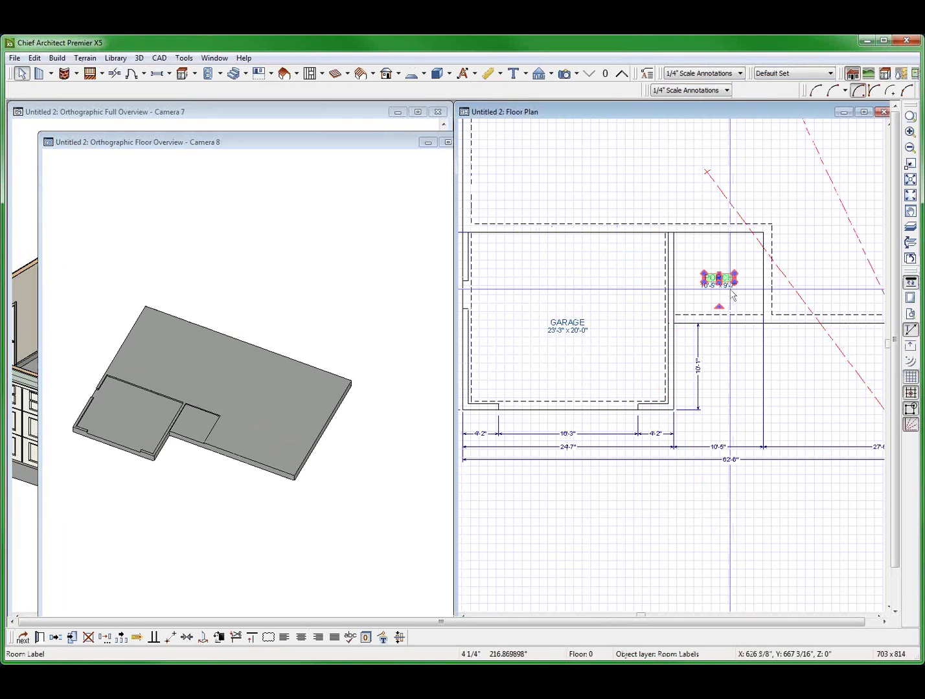
{"action": "scroll", "coordinate": [665, 419], "scroll_direction": "down", "scroll_amount": 3}
{"action": "scroll", "coordinate": [759, 257], "scroll_direction": "up", "scroll_amount": 3}
{"action": "scroll", "coordinate": [654, 360], "scroll_direction": "down", "scroll_amount": 2}
{"action": "scroll", "coordinate": [921, 200], "scroll_direction": "up", "scroll_amount": 2}
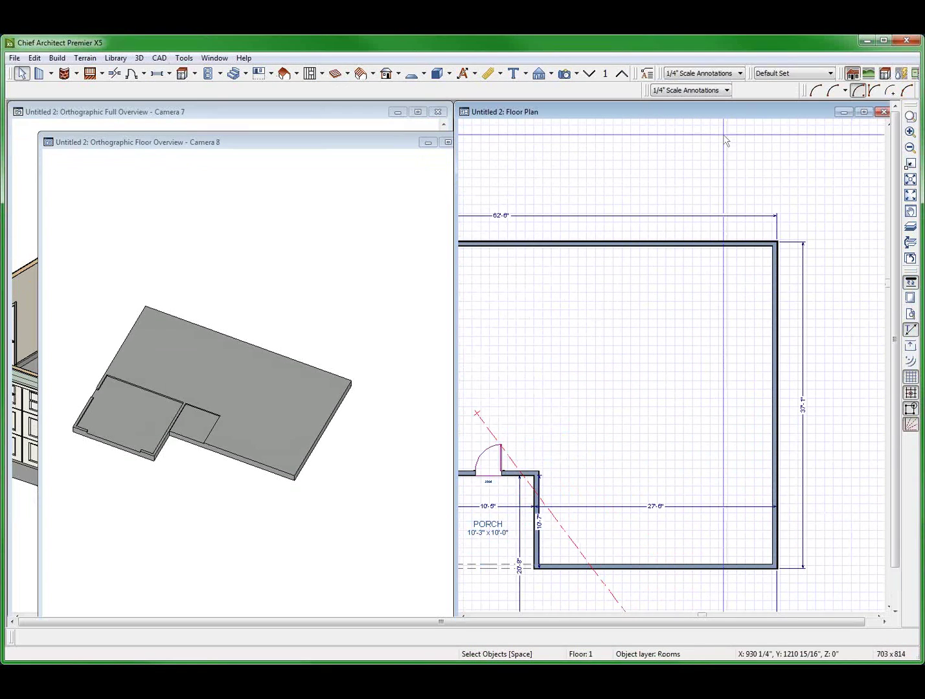
Wall off a garage of about 15'-11" x 10'-11" in the house's upper-right corner with interior walls and add a garage door on its outer wall
{"action": "key", "text": "shift+r"}
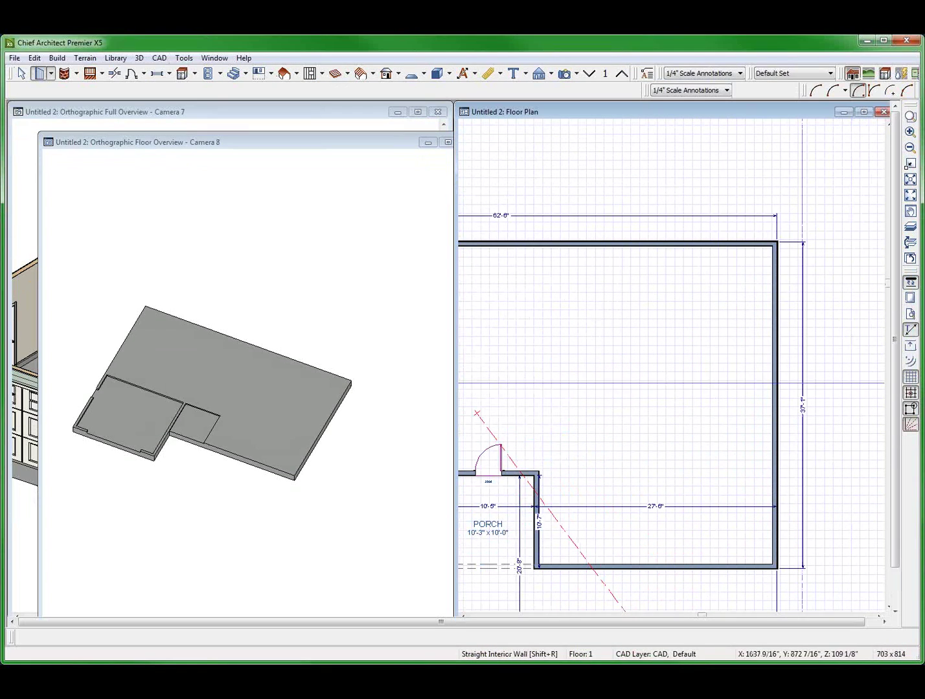
{"action": "mouse_move", "coordinate": [776, 343]}
{"action": "left_mouse_down"}
{"action": "mouse_move", "coordinate": [664, 329]}
{"action": "mouse_move", "coordinate": [589, 343]}
{"action": "mouse_move", "coordinate": [632, 343]}
{"action": "mouse_move", "coordinate": [631, 224]}
{"action": "mouse_move", "coordinate": [630, 241]}
{"action": "left_mouse_up"}
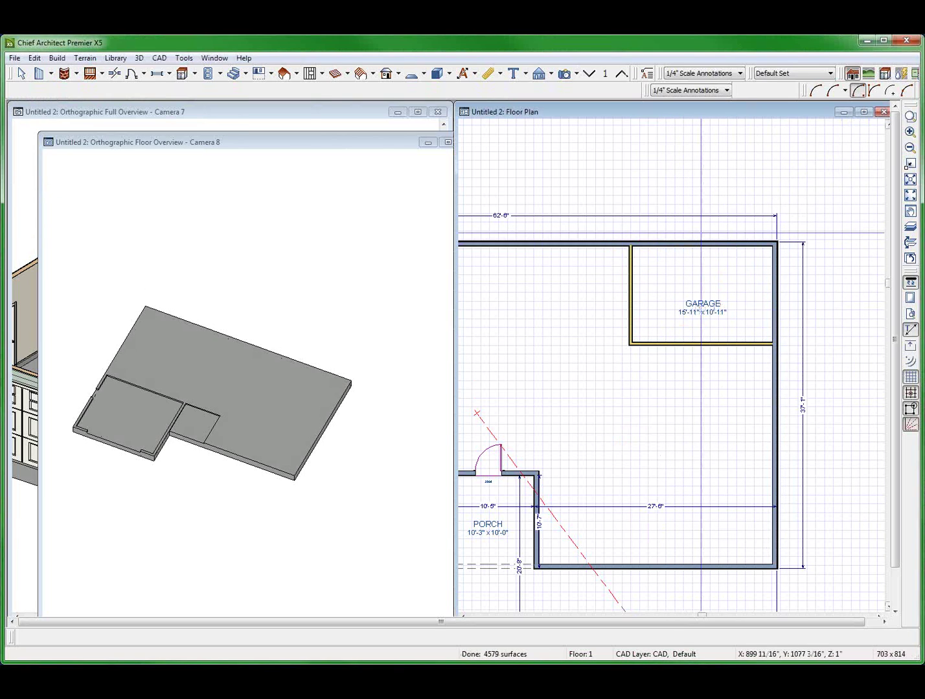
{"action": "key", "text": "space"}
{"action": "key", "text": "ctrl+KP_4"}
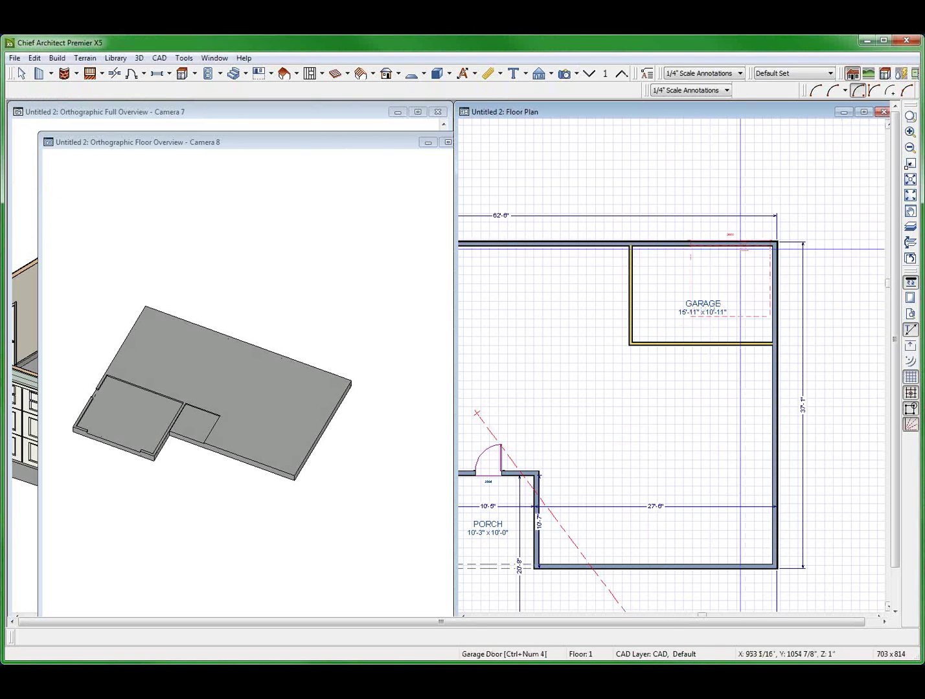
{"action": "left_click", "coordinate": [703, 246]}
{"action": "key", "text": "space"}
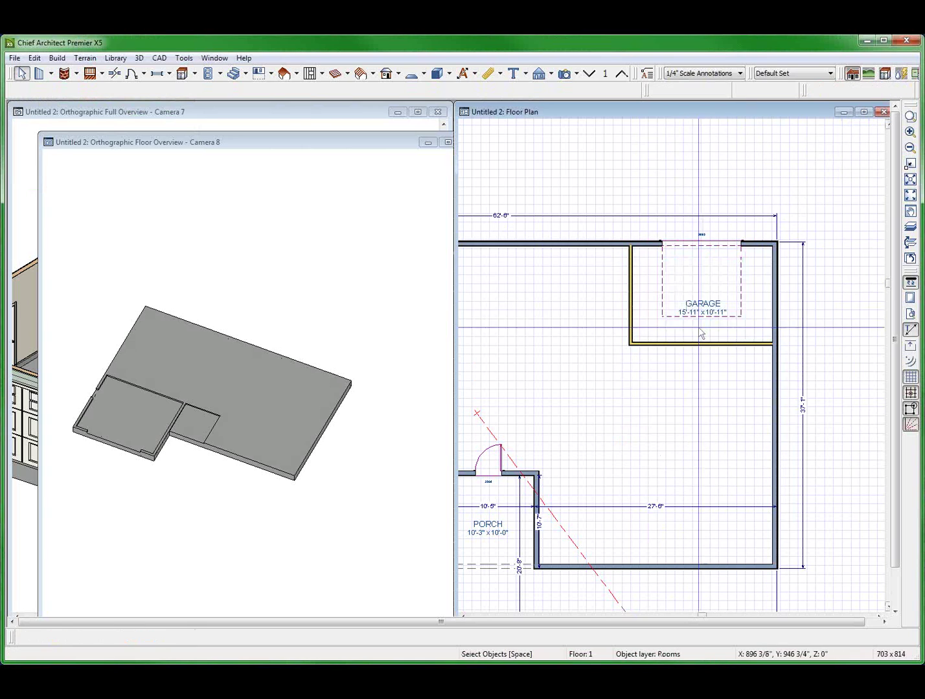
Set a negative floor elevation for the new corner garage in its room specification
{"action": "left_click", "coordinate": [654, 292]}
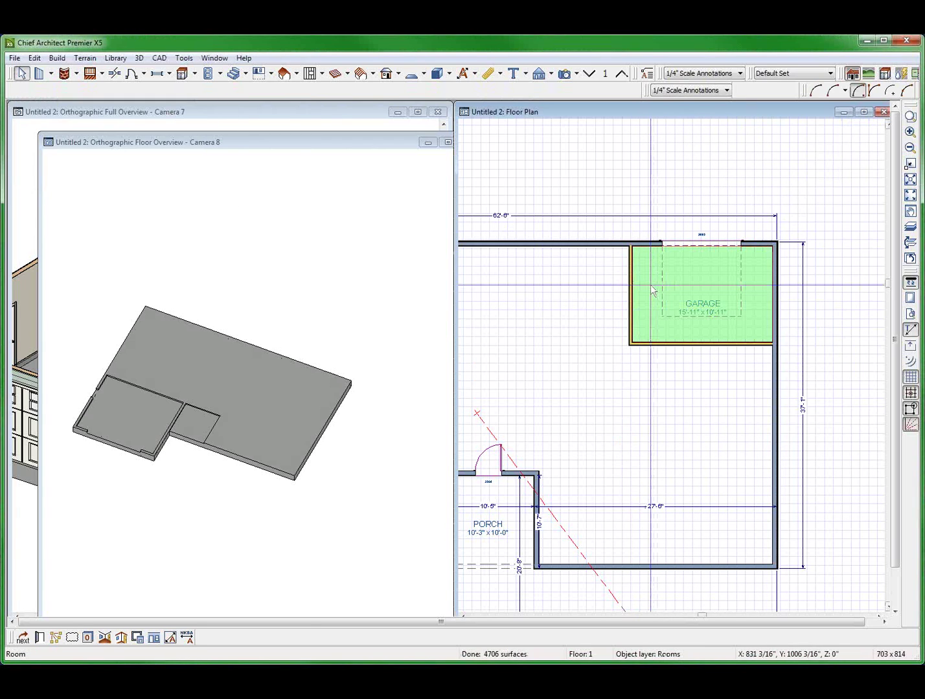
{"action": "double_click", "coordinate": [653, 291]}
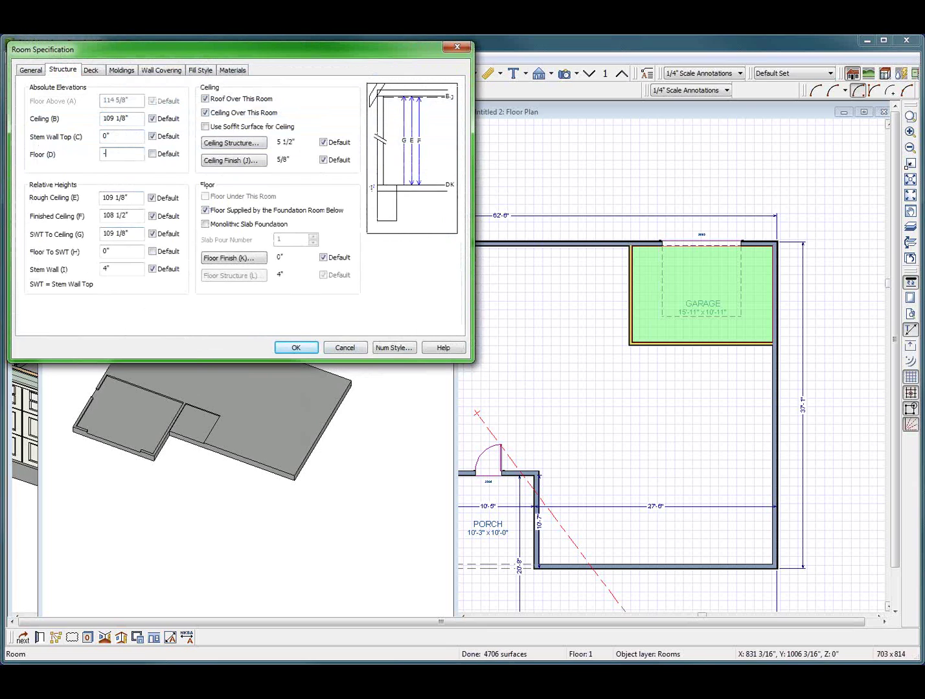
{"action": "key", "text": "Return"}
{"action": "left_click", "coordinate": [310, 347]}
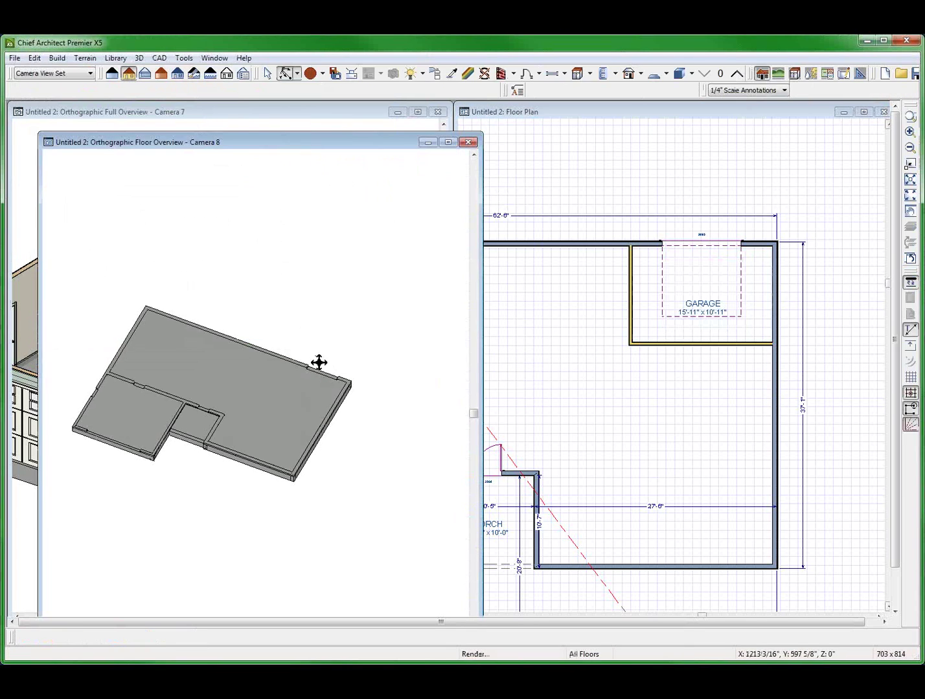
Copy the two interior walls of the new garage and paste them in place on the foundation floor
{"action": "left_click_drag", "start_coordinate": [318, 364], "coordinate": [268, 406]}
{"action": "scroll", "coordinate": [351, 388], "scroll_direction": "up", "scroll_amount": 3}
{"action": "left_click_drag", "start_coordinate": [352, 388], "coordinate": [237, 341]}
{"action": "scroll", "coordinate": [269, 314], "scroll_direction": "up", "scroll_amount": 3}
{"action": "scroll", "coordinate": [236, 342], "scroll_direction": "down", "scroll_amount": 5}
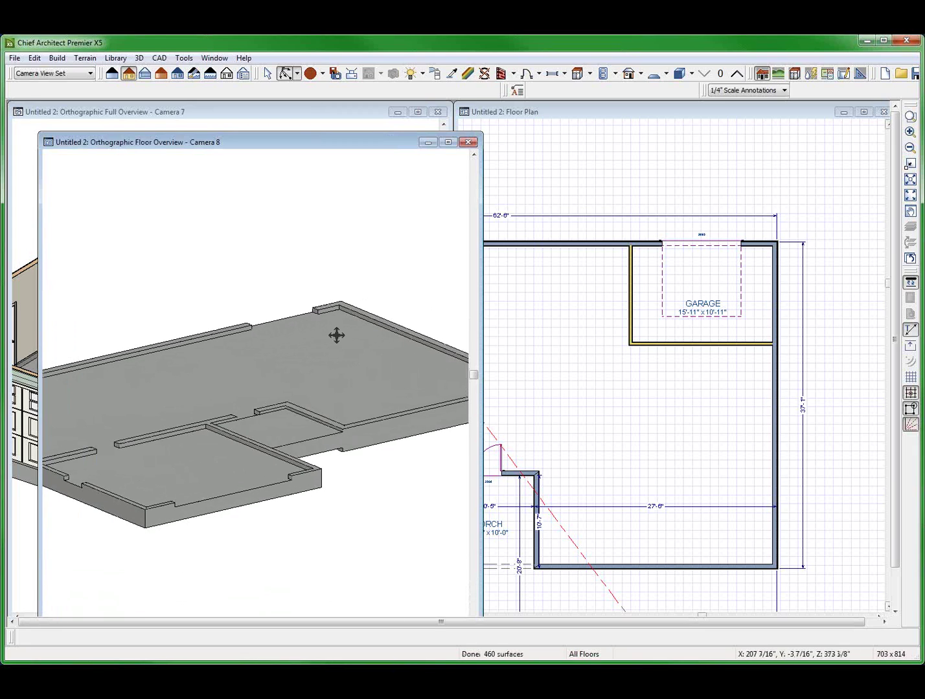
{"action": "left_click", "coordinate": [635, 351]}
{"action": "scroll", "coordinate": [635, 351], "scroll_direction": "up", "scroll_amount": 3}
{"action": "left_click", "coordinate": [701, 354]}
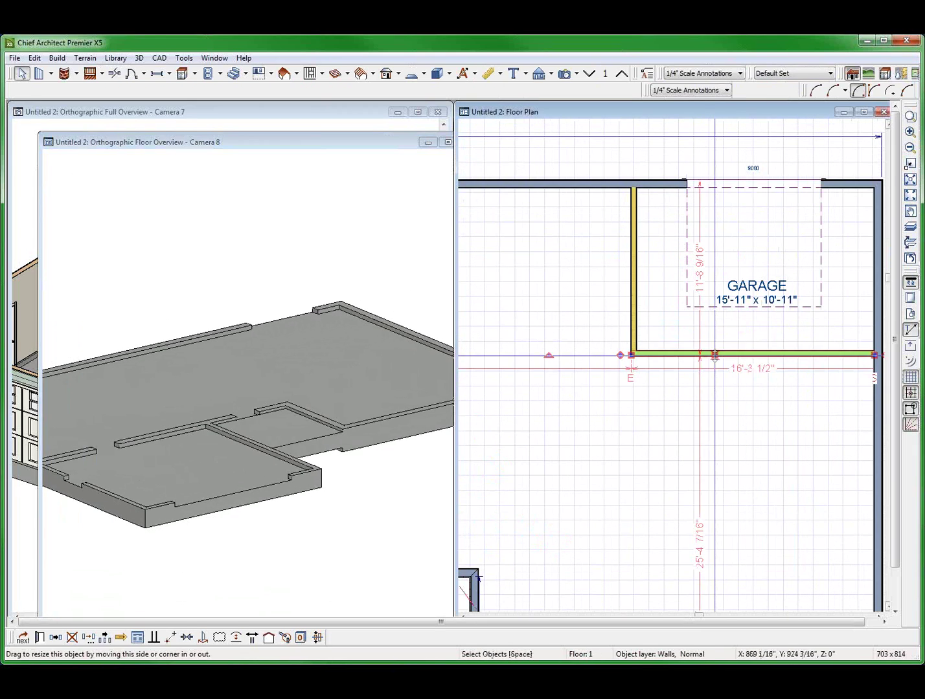
{"action": "left_click", "coordinate": [641, 247], "text": "shift"}
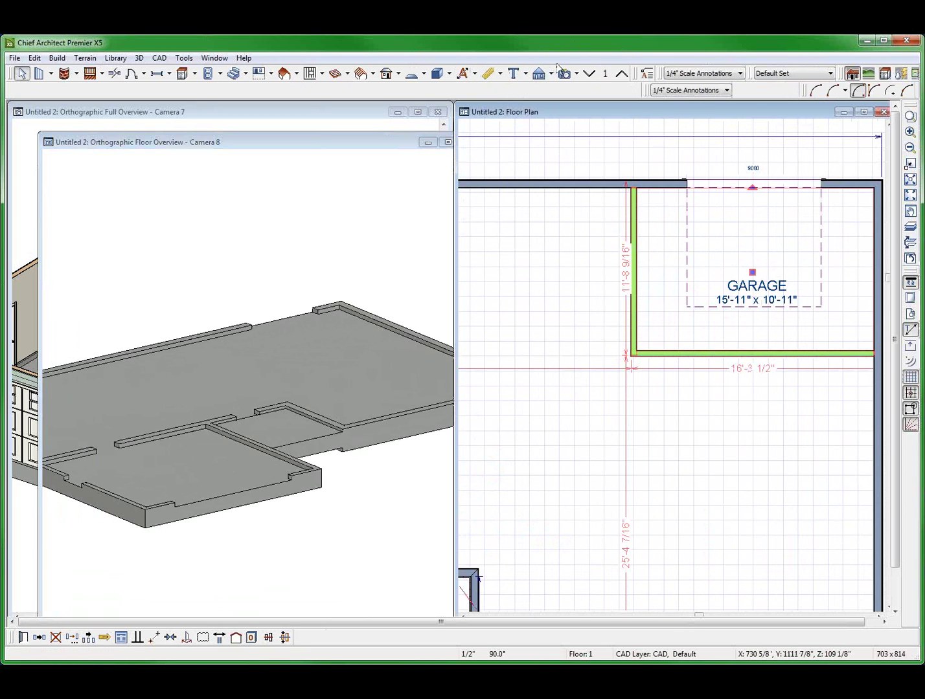
{"action": "left_click", "coordinate": [589, 73]}
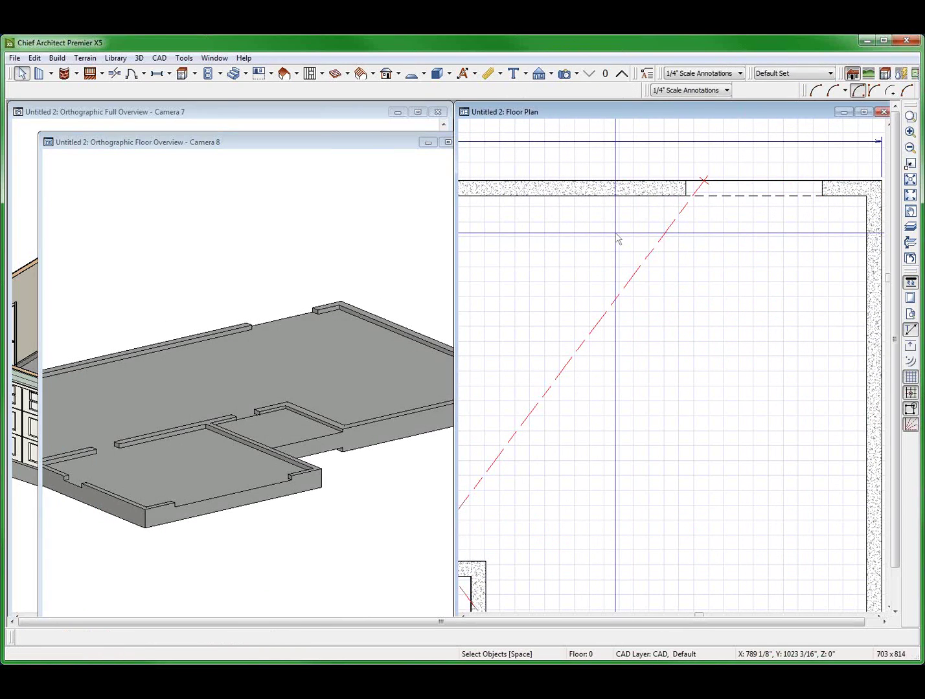
Change the wall type of the two pasted garage walls to 12" Concrete Stem Wall
{"action": "left_click", "coordinate": [651, 318]}
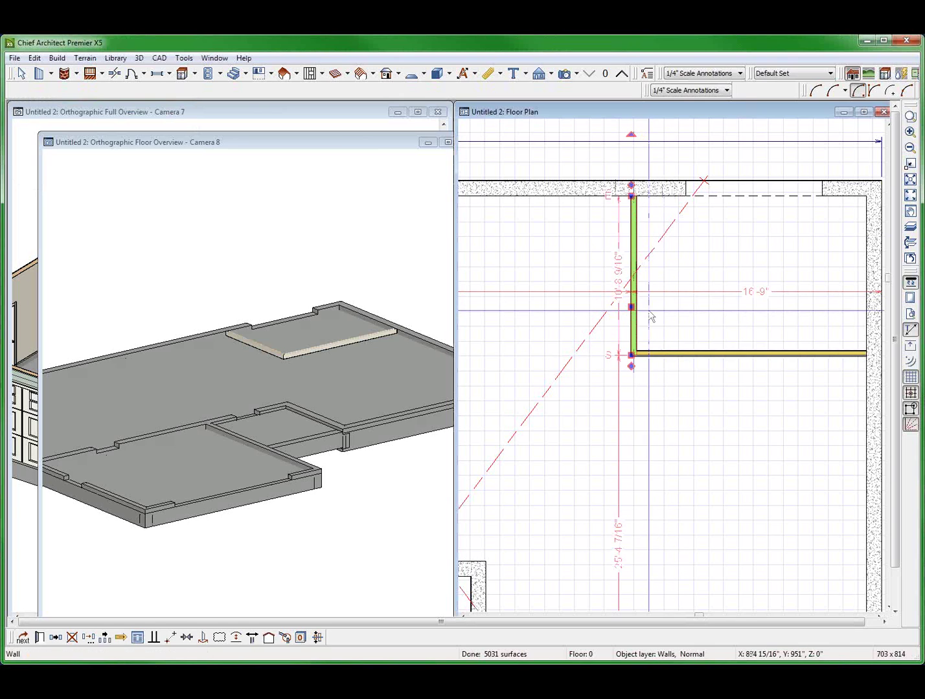
{"action": "left_click", "coordinate": [764, 355], "text": "shift"}
{"action": "key", "text": "ctrl+e"}
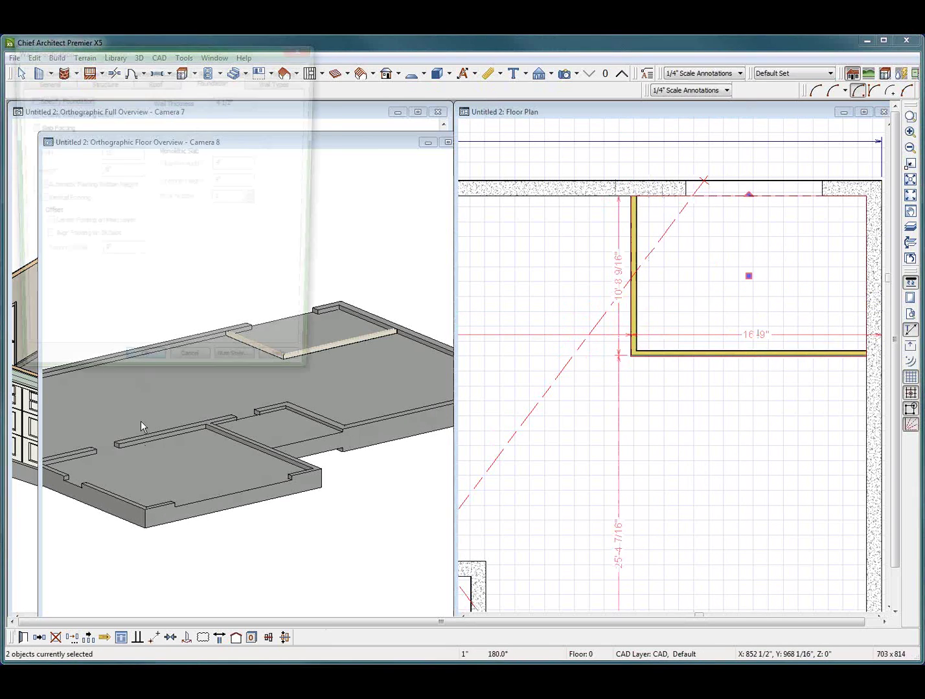
{"action": "left_click", "coordinate": [275, 83]}
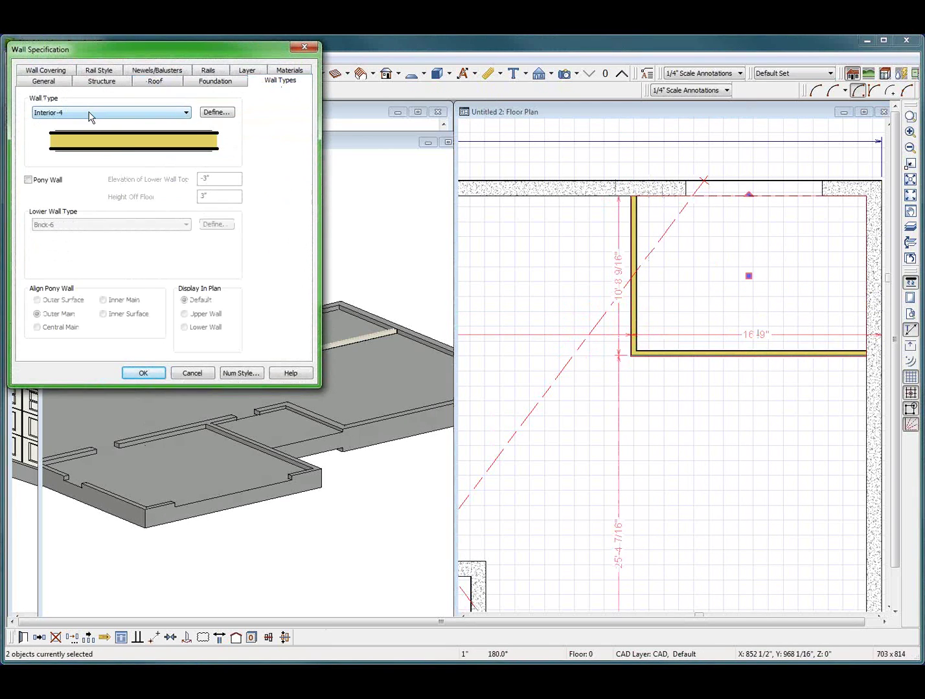
{"action": "left_click", "coordinate": [90, 114]}
{"action": "scroll", "coordinate": [68, 194], "scroll_direction": "up", "scroll_amount": 1}
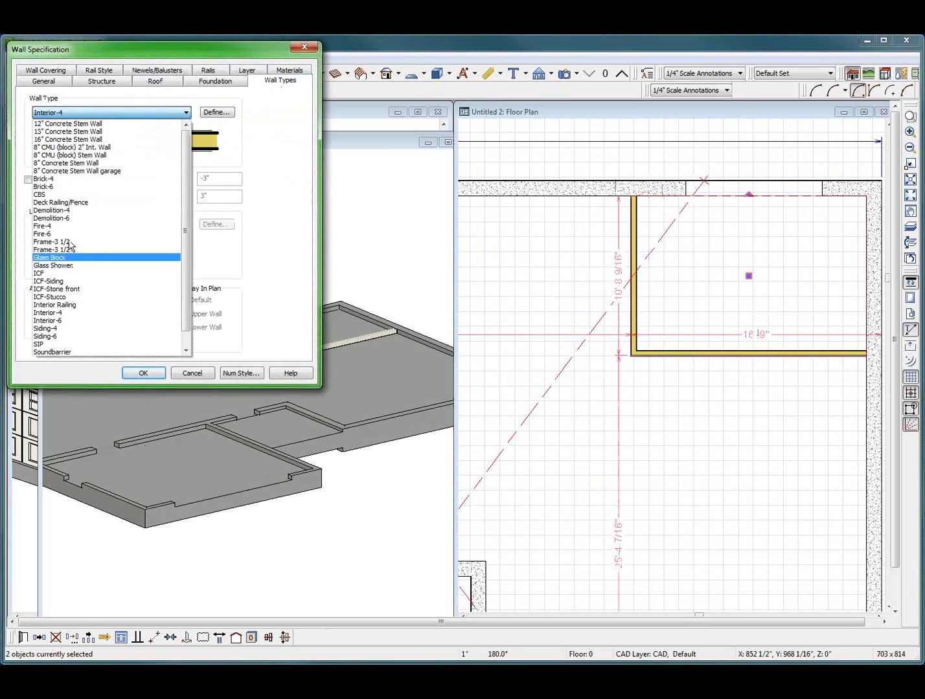
{"action": "left_click", "coordinate": [72, 123]}
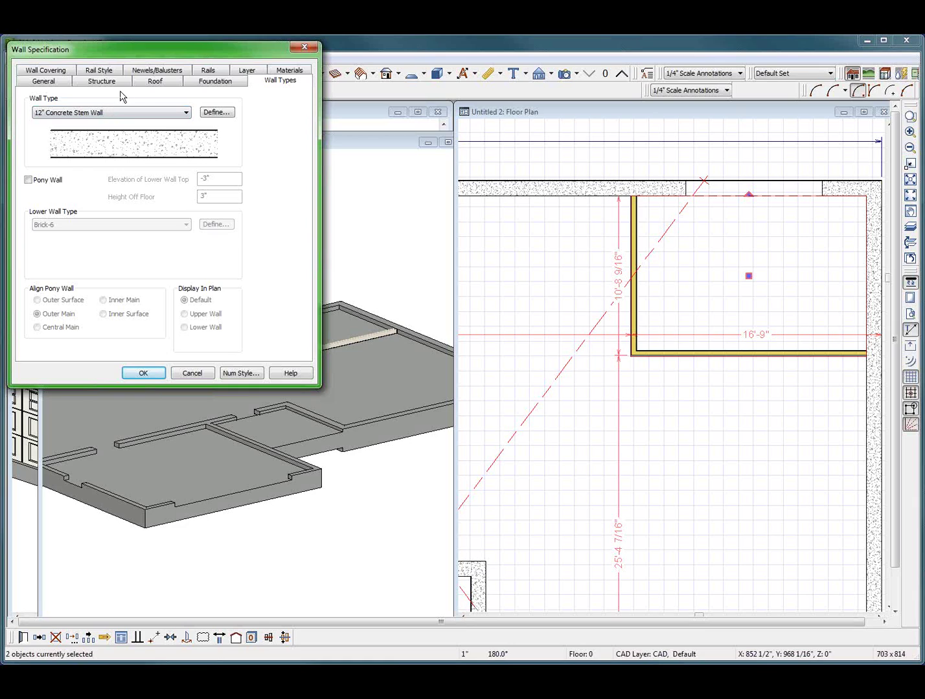
Specify a slab footing foundation for both garage walls with a curb width of 8"
{"action": "left_click", "coordinate": [203, 83]}
{"action": "left_click", "coordinate": [59, 100]}
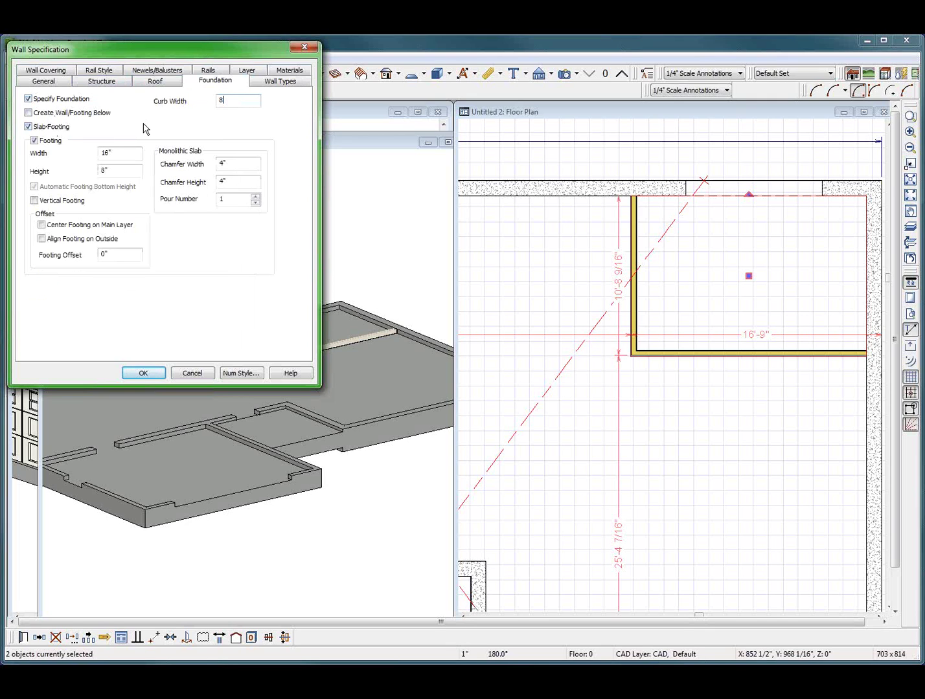
{"action": "key", "text": "Return"}
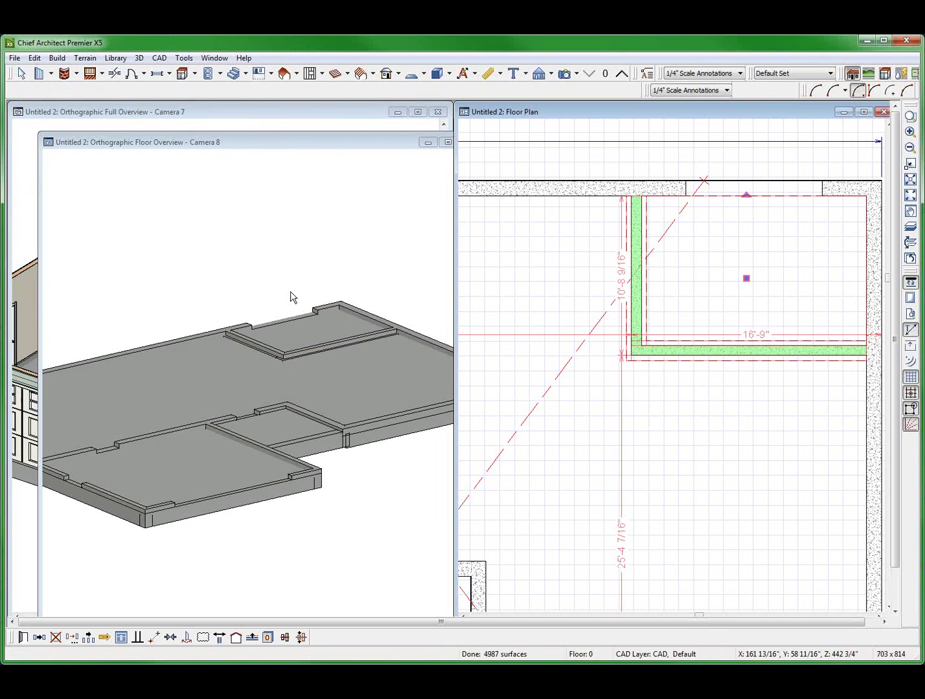
Raise the floor elevation of the main house room on floor 1
{"action": "left_click", "coordinate": [287, 351]}
{"action": "left_click", "coordinate": [285, 74]}
{"action": "mouse_move", "coordinate": [251, 324]}
{"action": "left_mouse_down"}
{"action": "mouse_move", "coordinate": [250, 333]}
{"action": "mouse_move", "coordinate": [120, 348]}
{"action": "mouse_move", "coordinate": [180, 311]}
{"action": "mouse_move", "coordinate": [233, 306]}
{"action": "mouse_move", "coordinate": [253, 315]}
{"action": "left_mouse_up"}
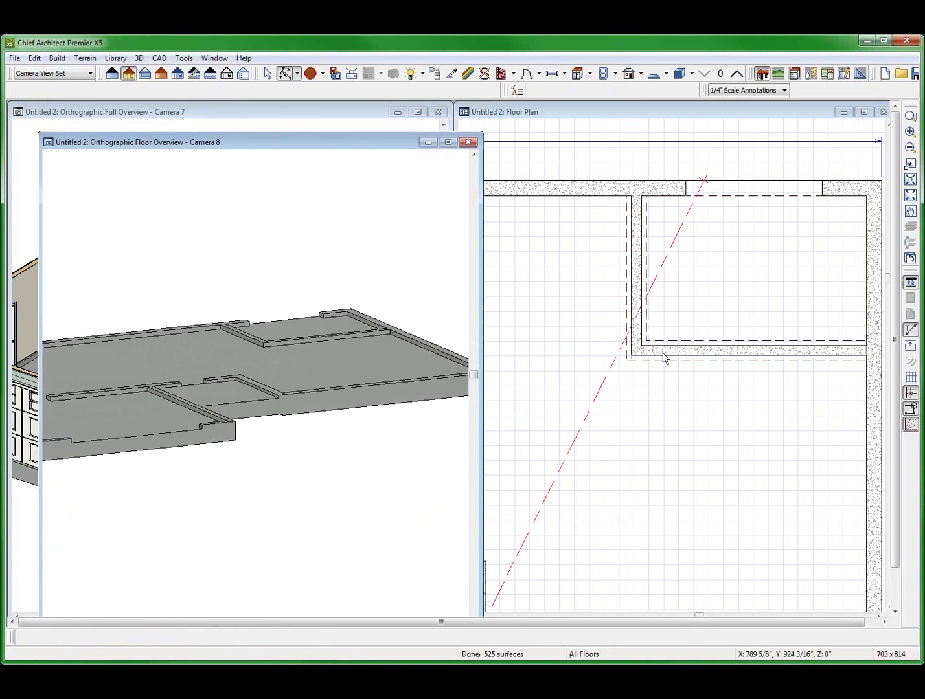
{"action": "left_click", "coordinate": [646, 363]}
{"action": "left_click", "coordinate": [622, 74]}
{"action": "left_click", "coordinate": [583, 332]}
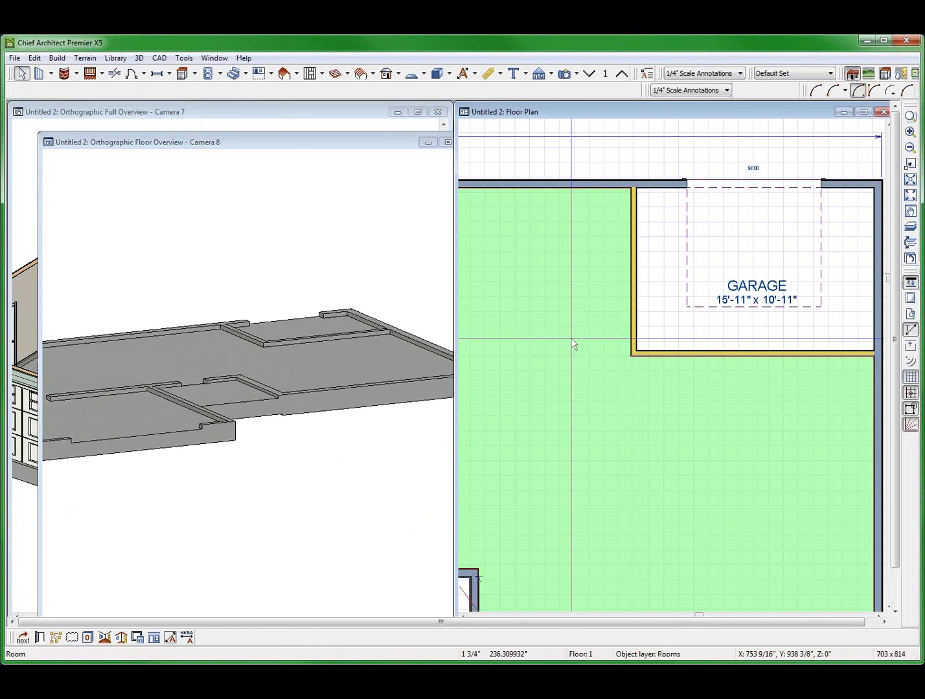
{"action": "double_click", "coordinate": [583, 334]}
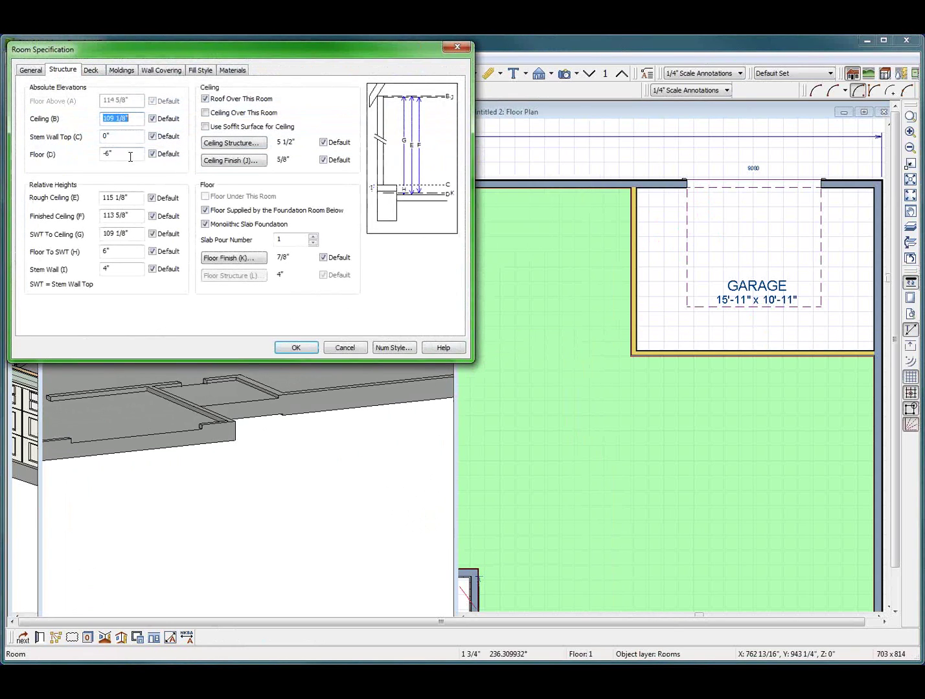
{"action": "key", "text": "Return"}
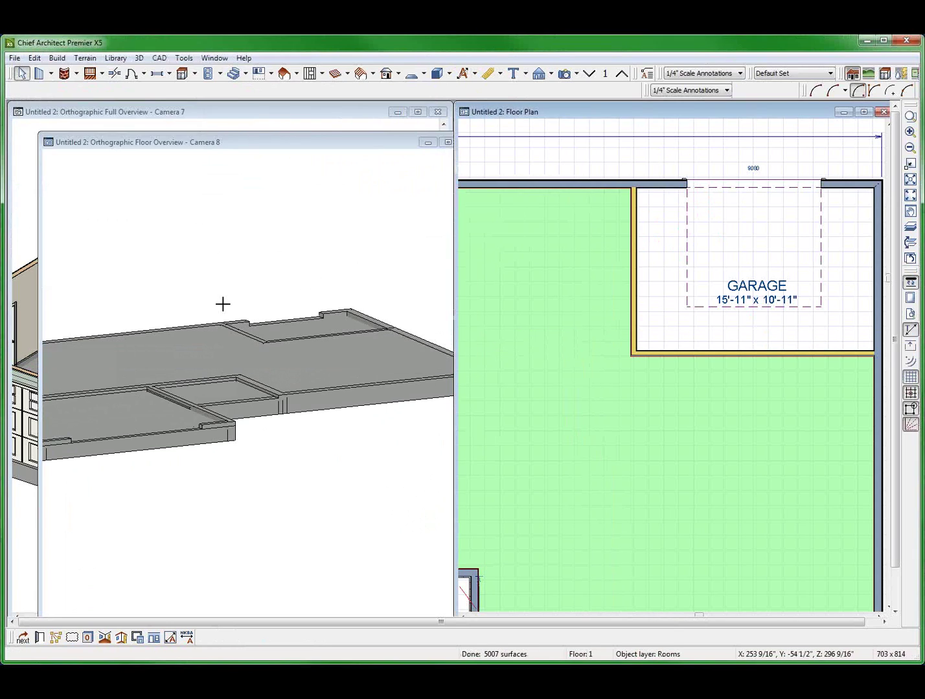
Examine the ledge along the new garage's inner corner in the 3D floor overview
{"action": "left_click_drag", "start_coordinate": [223, 304], "coordinate": [222, 174]}
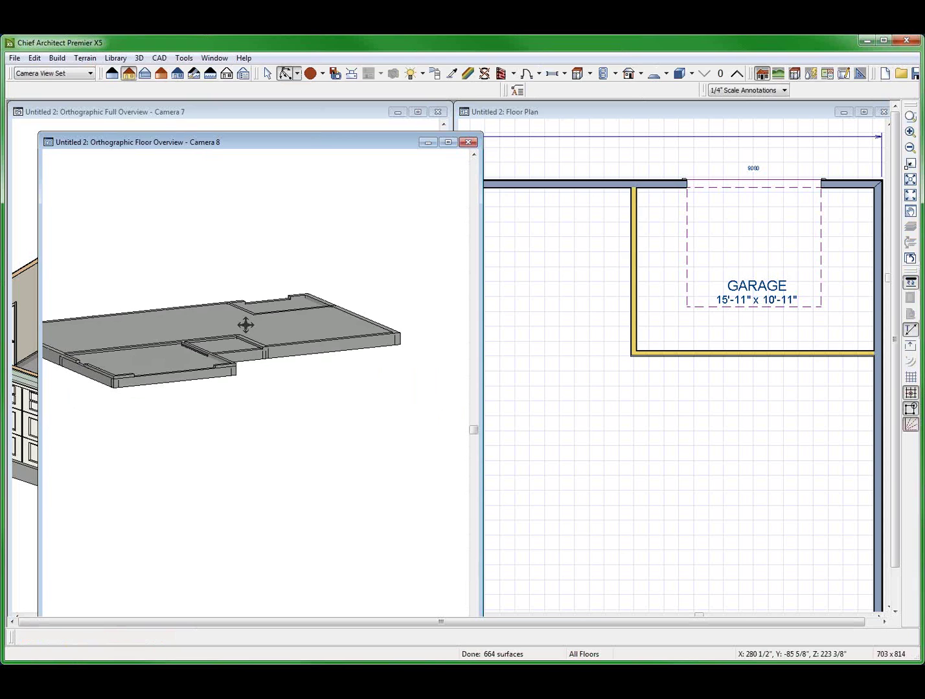
{"action": "left_click_drag", "start_coordinate": [253, 281], "coordinate": [262, 374]}
{"action": "scroll", "coordinate": [280, 289], "scroll_direction": "up", "scroll_amount": 6}
{"action": "key", "text": "space"}
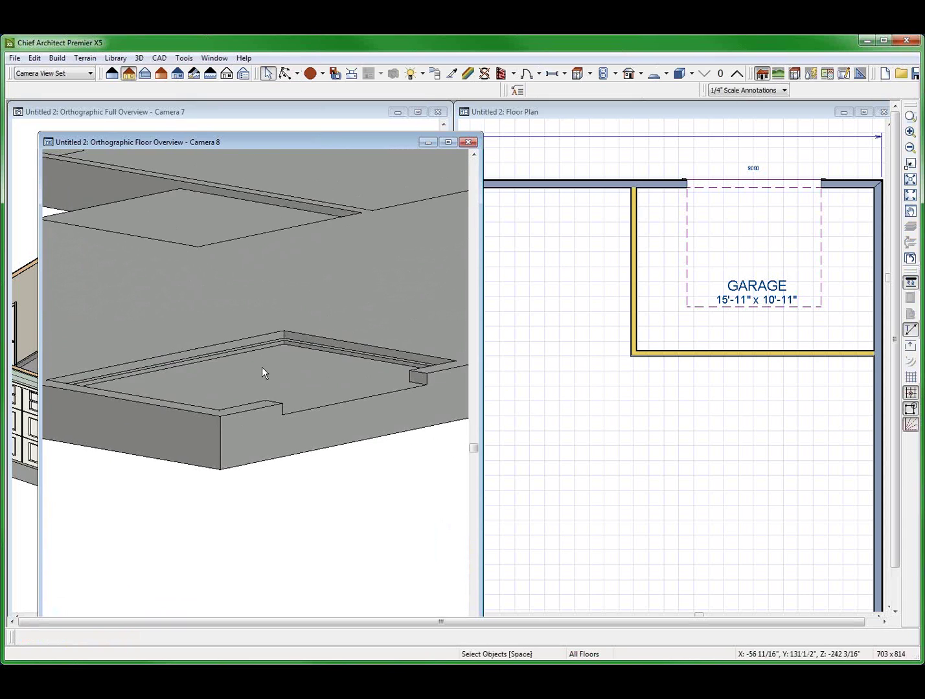
{"action": "left_click", "coordinate": [264, 370]}
{"action": "scroll", "coordinate": [316, 318], "scroll_direction": "up", "scroll_amount": 2}
On the foundation floor, display the reference floor and move both interior garage slab footings 4" outward, away from the garage
{"action": "left_click", "coordinate": [771, 408]}
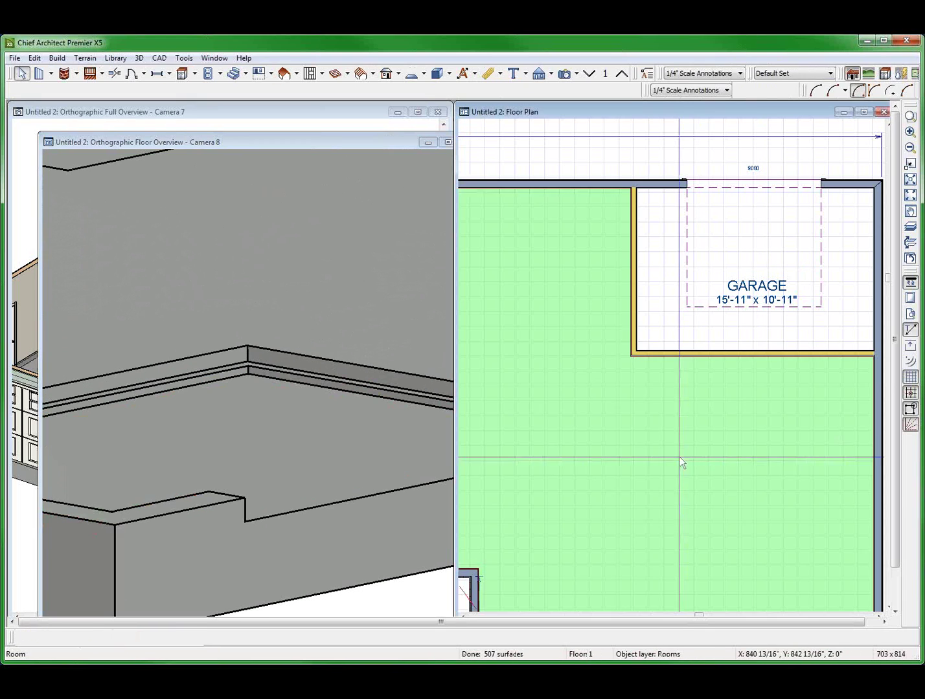
{"action": "left_click", "coordinate": [588, 73]}
{"action": "scroll", "coordinate": [694, 313], "scroll_direction": "up", "scroll_amount": 3}
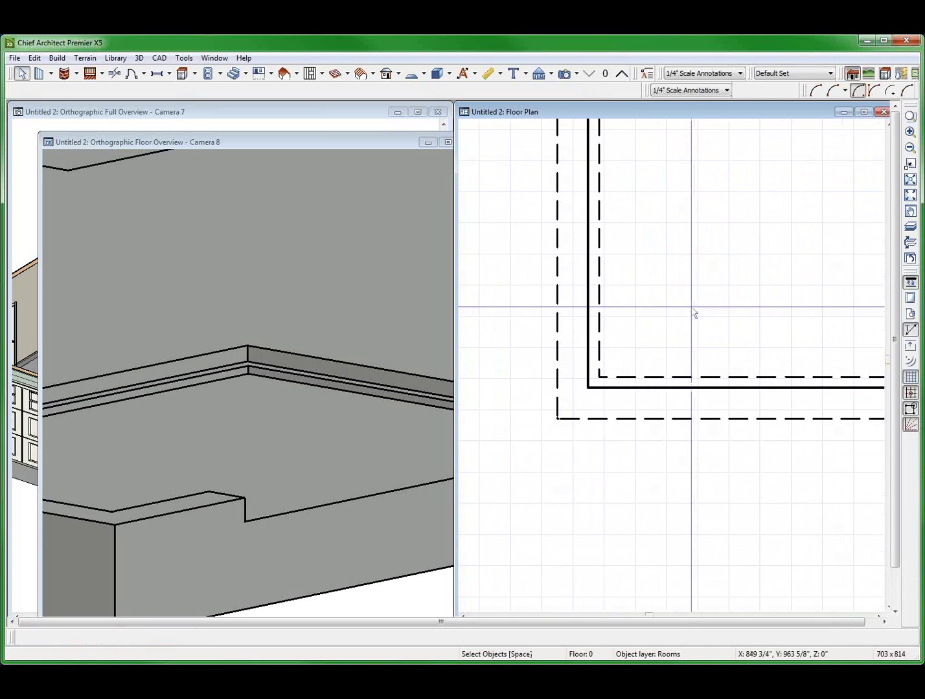
{"action": "left_click", "coordinate": [910, 229]}
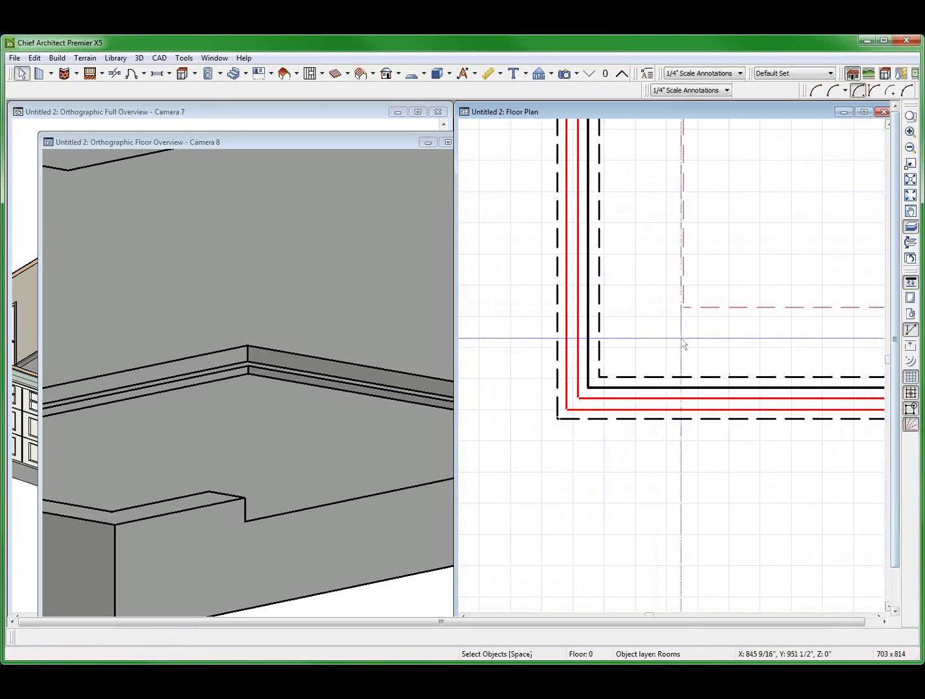
{"action": "left_click", "coordinate": [588, 227]}
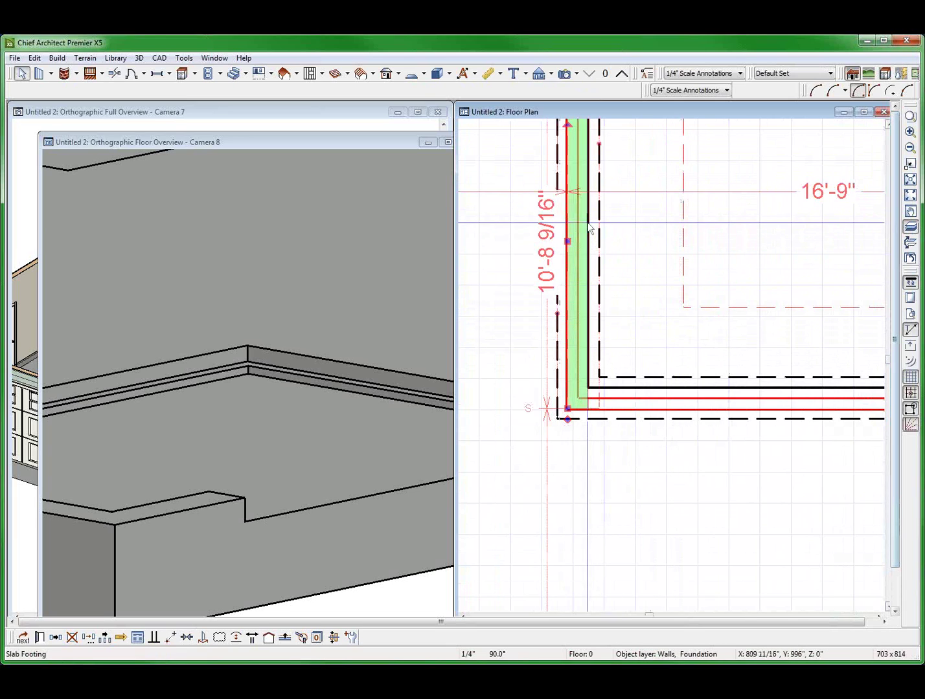
{"action": "left_click_drag", "start_coordinate": [589, 227], "coordinate": [553, 246]}
{"action": "key", "text": "space"}
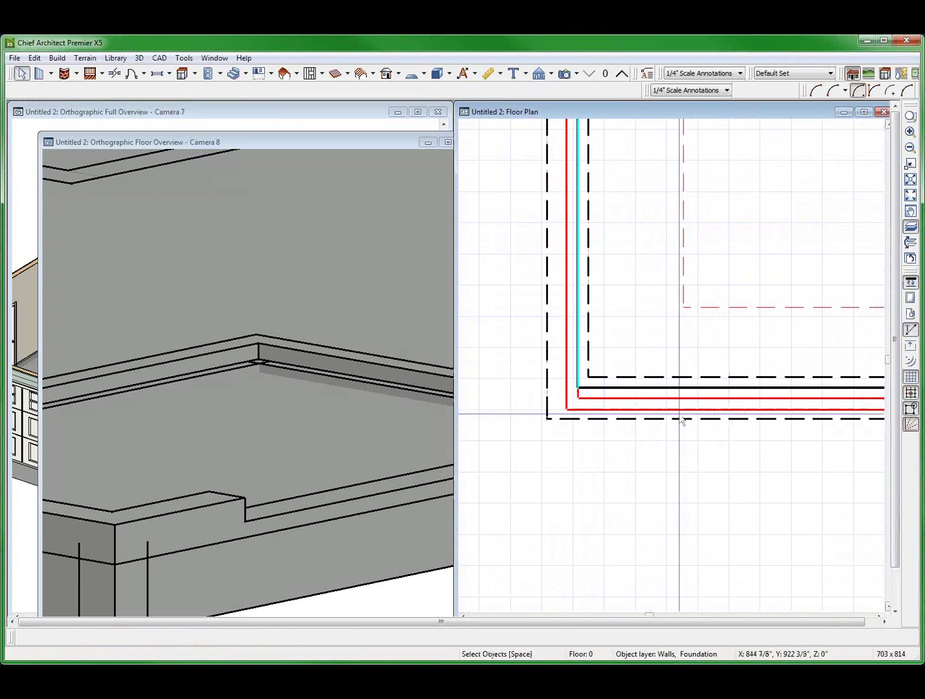
{"action": "left_click", "coordinate": [702, 408]}
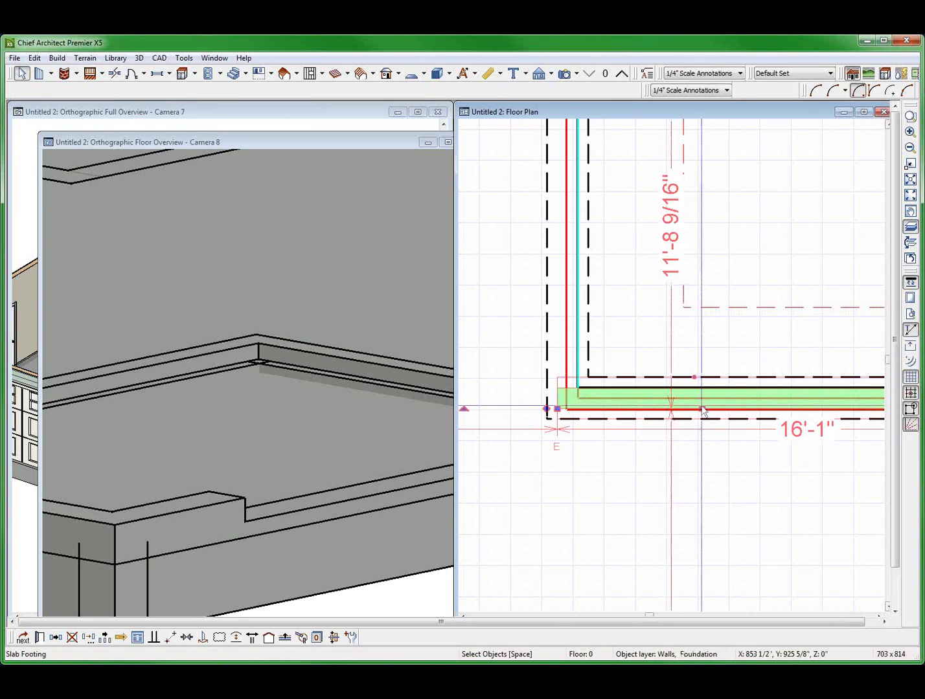
{"action": "left_click_drag", "start_coordinate": [702, 408], "coordinate": [708, 419]}
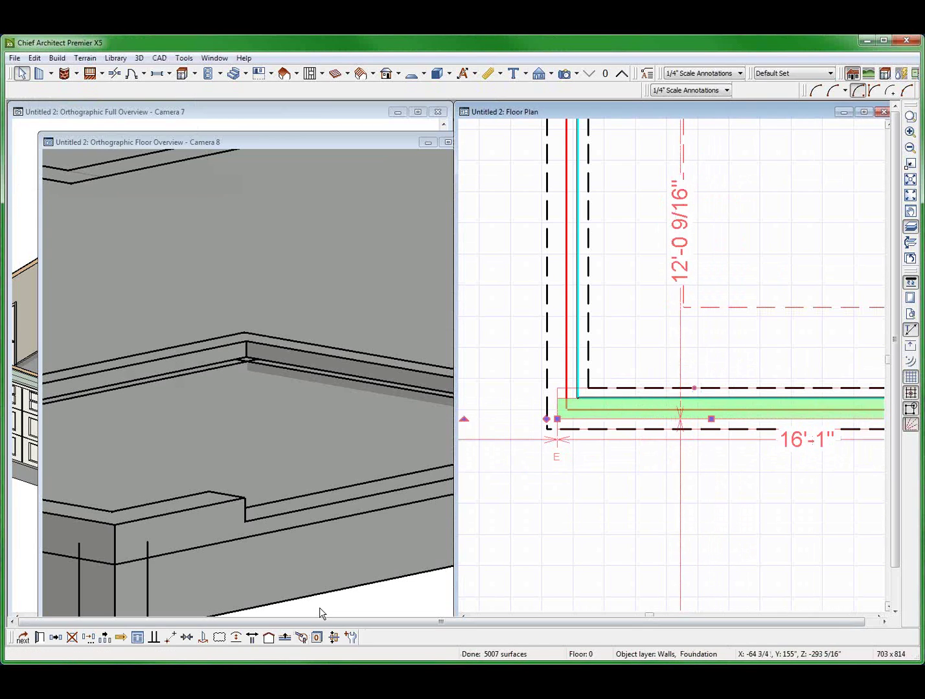
Reverse the wall layers of both interior garage slab footings
{"action": "left_click", "coordinate": [253, 638]}
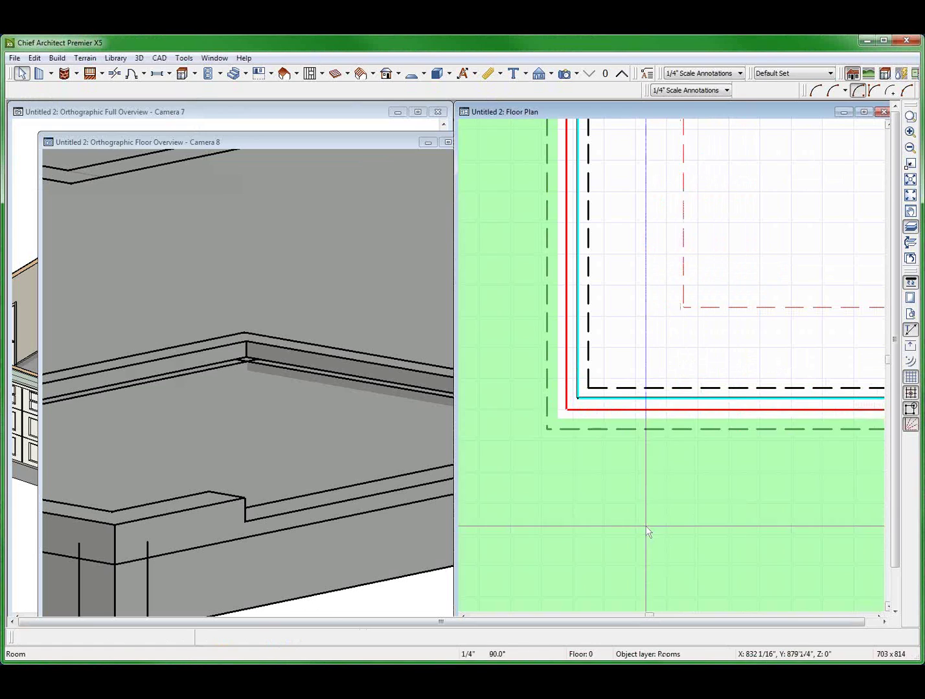
{"action": "left_click", "coordinate": [721, 398]}
{"action": "left_click", "coordinate": [665, 440]}
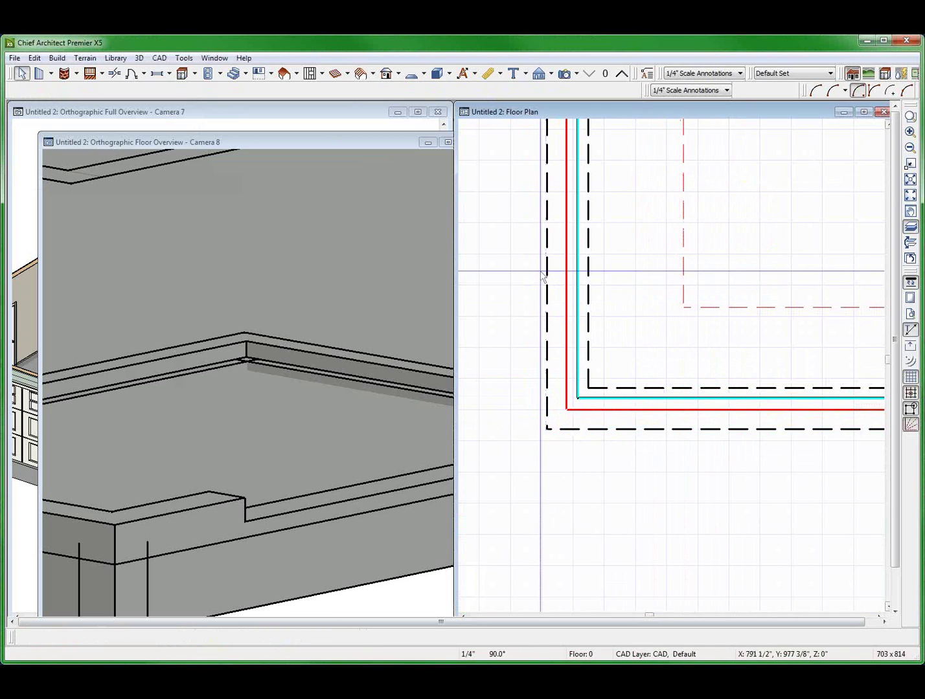
{"action": "left_click", "coordinate": [566, 277]}
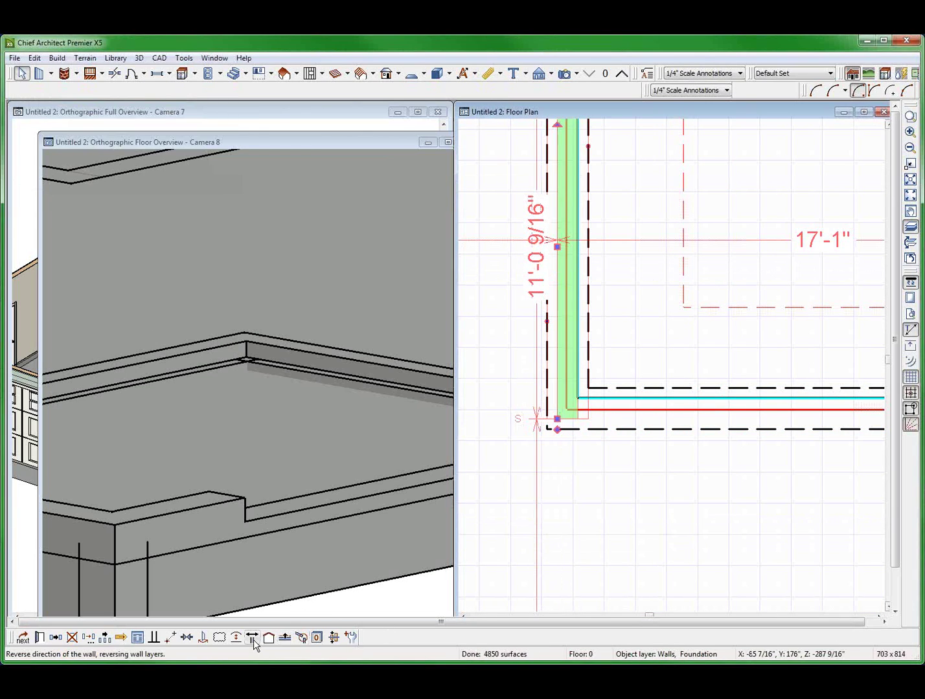
{"action": "left_click", "coordinate": [253, 638]}
{"action": "left_click", "coordinate": [631, 428]}
{"action": "left_click", "coordinate": [556, 289]}
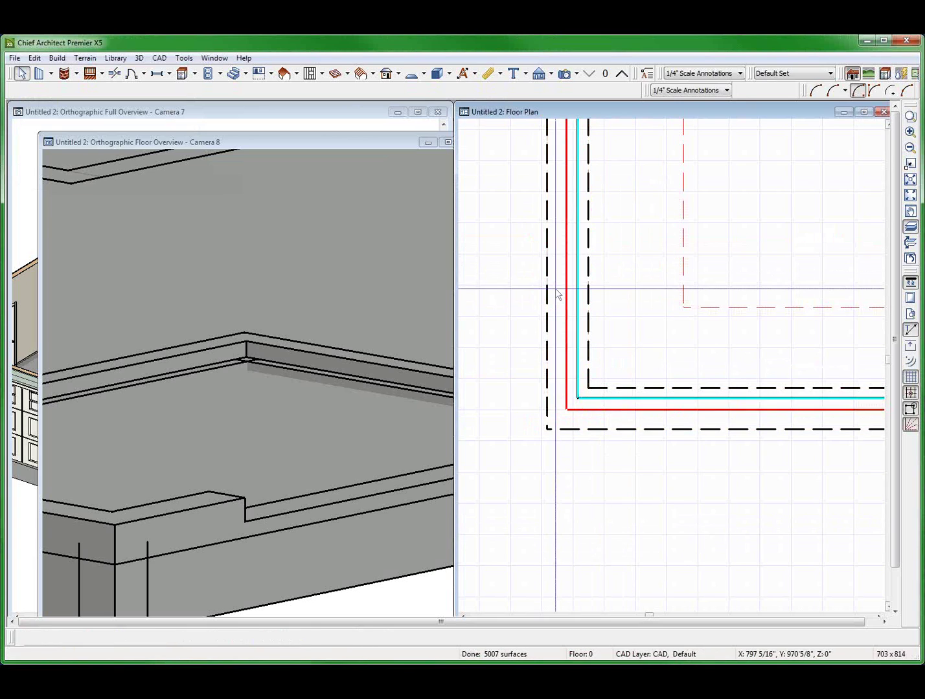
Examine the curb and ledge at the corner garage's inner corner in the 3D floor overview
{"action": "left_click", "coordinate": [253, 394]}
{"action": "scroll", "coordinate": [307, 431], "scroll_direction": "down", "scroll_amount": 4}
{"action": "left_click", "coordinate": [320, 340]}
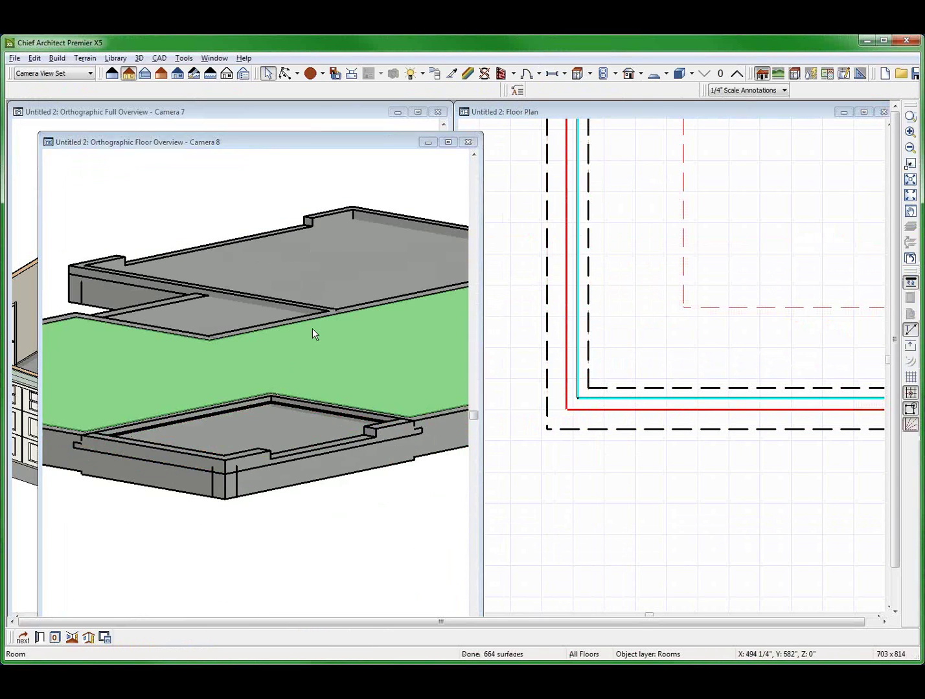
{"action": "key", "text": "o"}
{"action": "left_click_drag", "start_coordinate": [312, 328], "coordinate": [294, 478]}
{"action": "scroll", "coordinate": [188, 391], "scroll_direction": "up", "scroll_amount": 3}
{"action": "left_click_drag", "start_coordinate": [187, 391], "coordinate": [275, 250]}
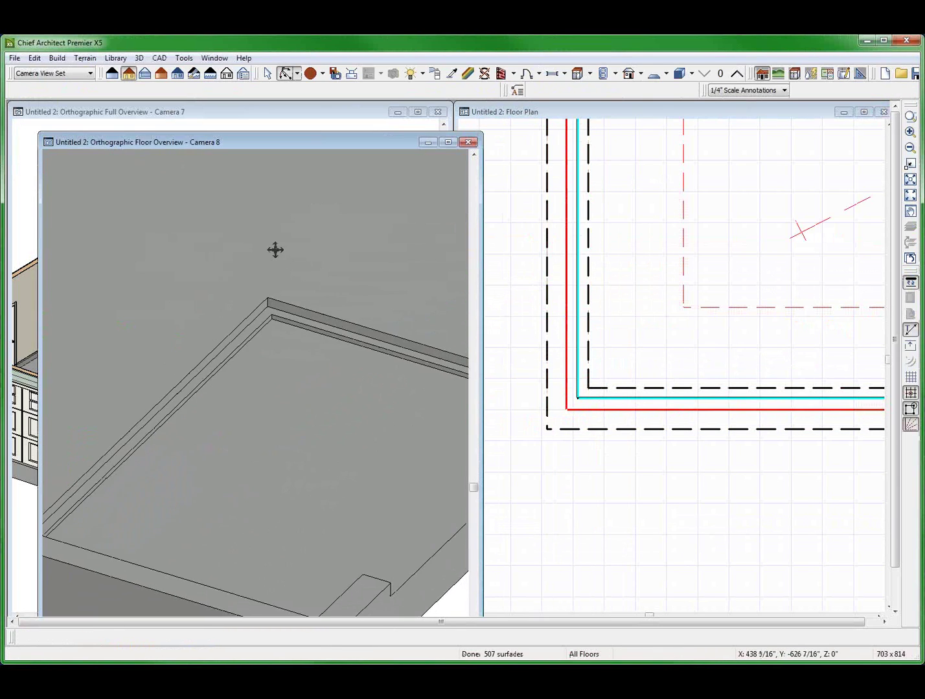
{"action": "scroll", "coordinate": [276, 251], "scroll_direction": "down", "scroll_amount": 3}
{"action": "scroll", "coordinate": [243, 397], "scroll_direction": "up", "scroll_amount": 5}
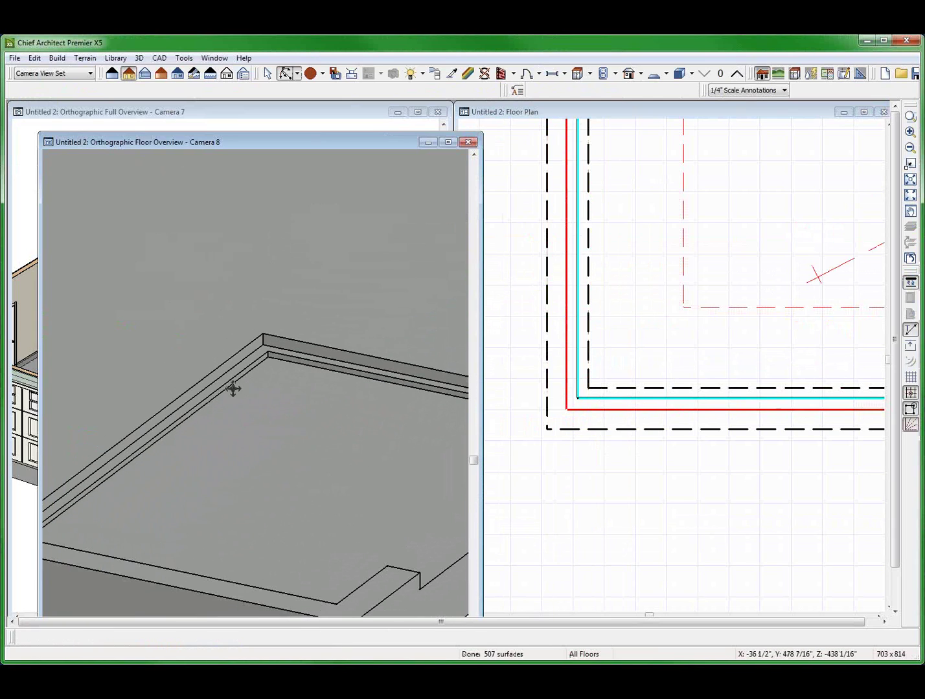
{"action": "left_click", "coordinate": [573, 329]}
{"action": "left_click", "coordinate": [573, 329]}
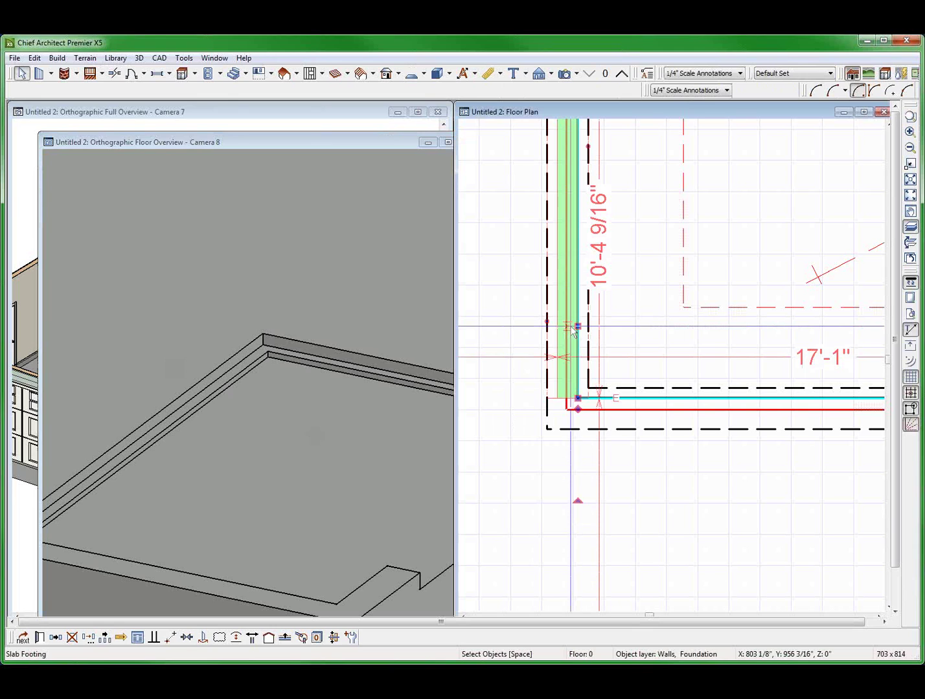
{"action": "key", "text": "ctrl+z"}
Inspect the sunken garage slab's interior edges from several sides in 3D and compare them with the side footing in plan
{"action": "left_click", "coordinate": [227, 401]}
{"action": "scroll", "coordinate": [227, 400], "scroll_direction": "down", "scroll_amount": 3}
{"action": "scroll", "coordinate": [250, 384], "scroll_direction": "up", "scroll_amount": 3}
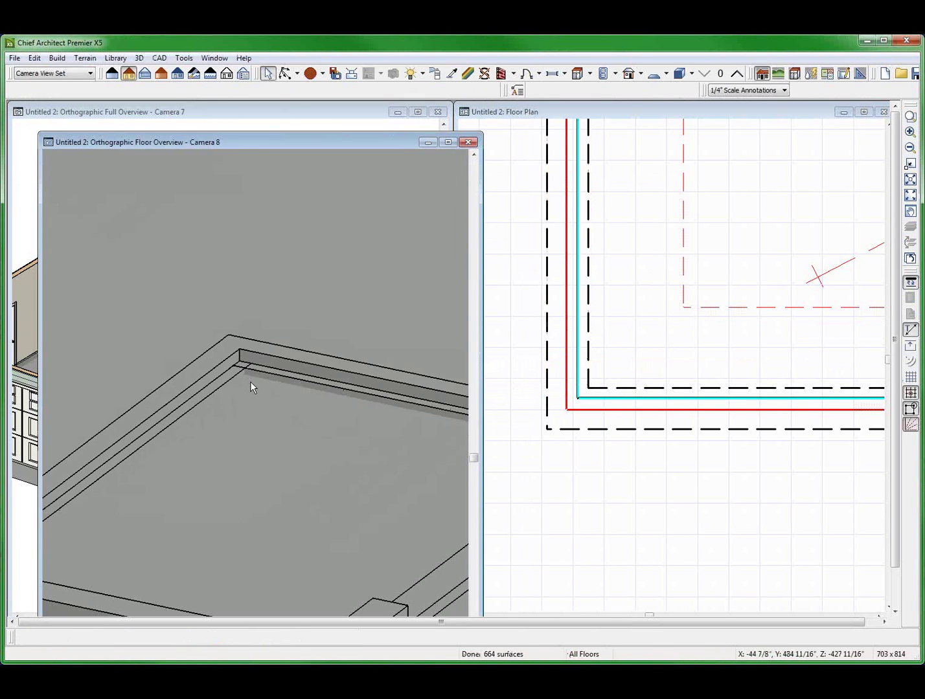
{"action": "scroll", "coordinate": [250, 382], "scroll_direction": "down", "scroll_amount": 3}
{"action": "left_click", "coordinate": [287, 370]}
{"action": "middle_click_drag", "start_coordinate": [310, 451], "coordinate": [95, 432]}
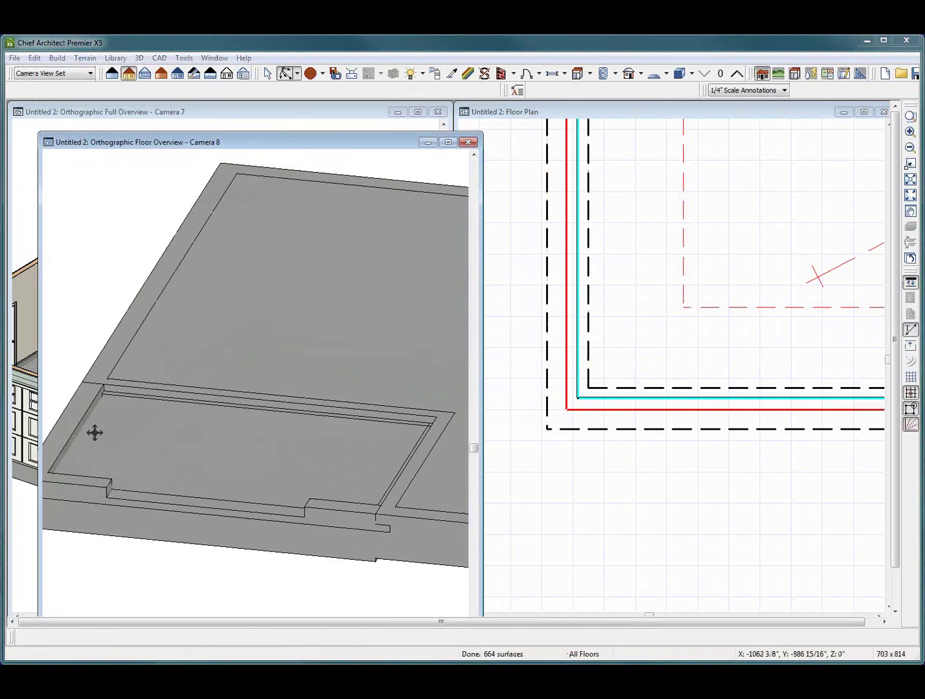
{"action": "left_click_drag", "start_coordinate": [94, 433], "coordinate": [51, 410]}
{"action": "scroll", "coordinate": [369, 427], "scroll_direction": "up", "scroll_amount": 3}
{"action": "left_click_drag", "start_coordinate": [246, 464], "coordinate": [252, 494]}
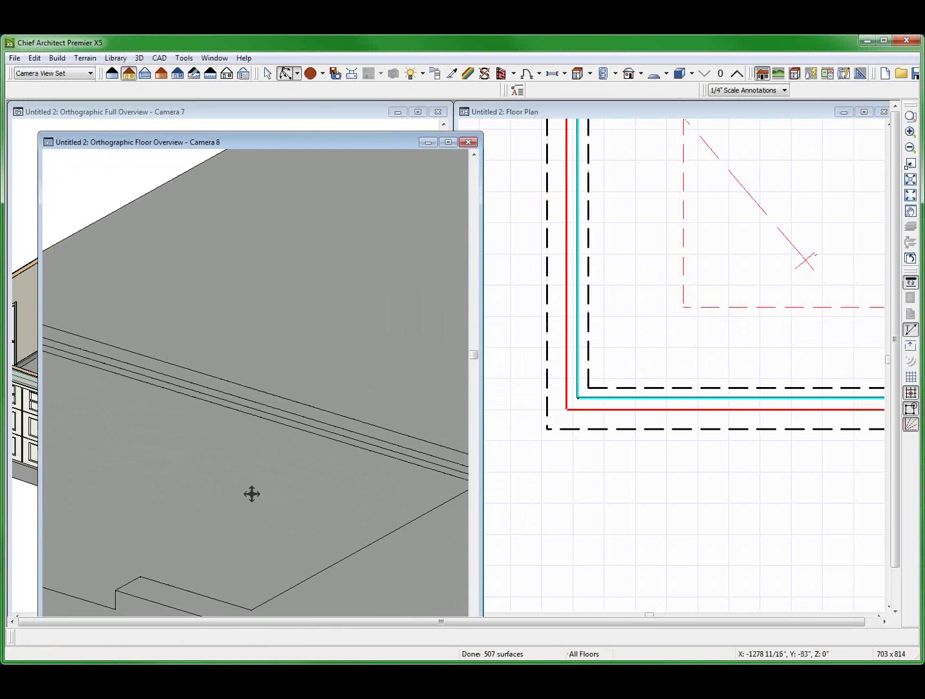
{"action": "left_click", "coordinate": [770, 497]}
{"action": "left_click", "coordinate": [570, 343]}
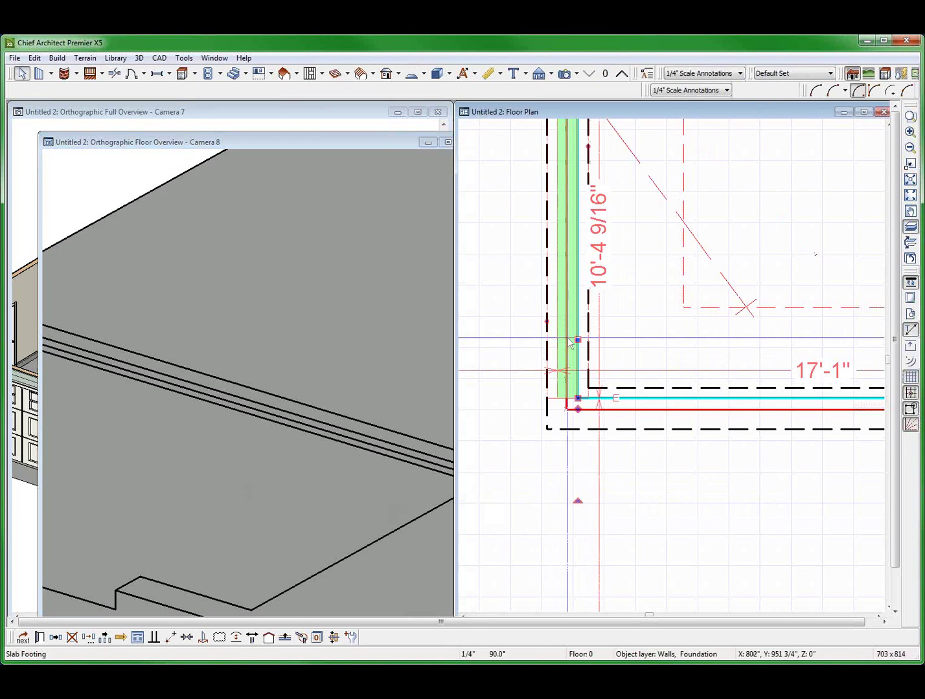
{"action": "left_click", "coordinate": [262, 405]}
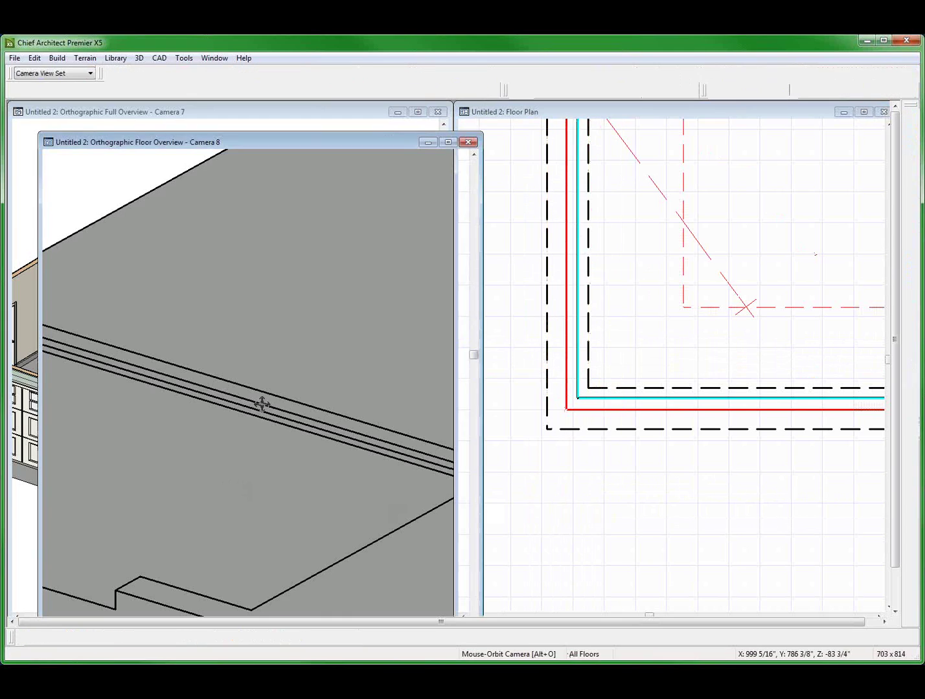
{"action": "scroll", "coordinate": [256, 433], "scroll_direction": "down", "scroll_amount": 5}
{"action": "key", "text": "space"}
{"action": "scroll", "coordinate": [222, 472], "scroll_direction": "up", "scroll_amount": 1}
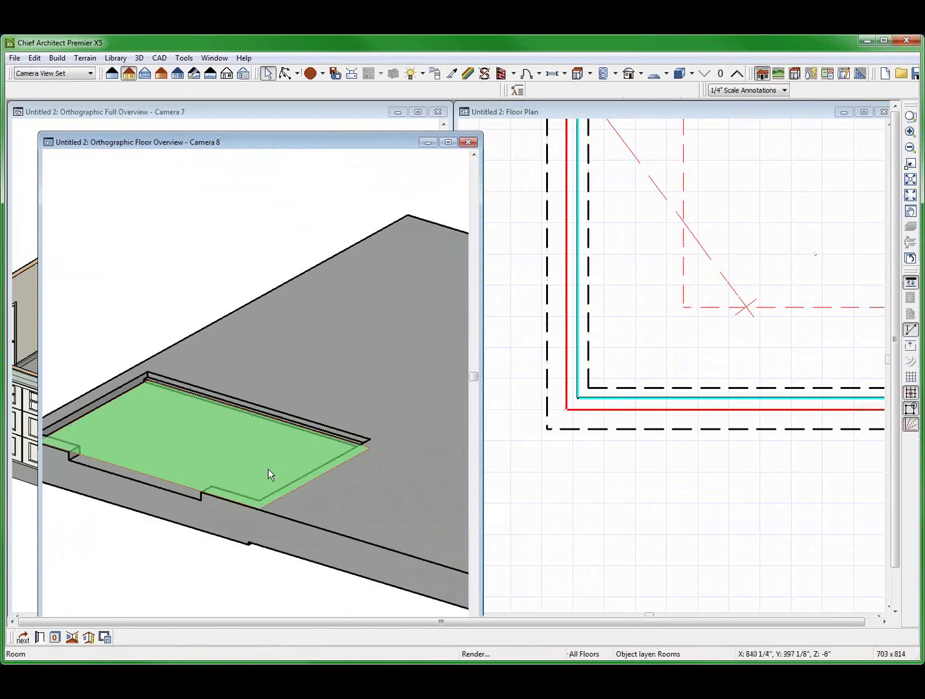
{"action": "left_click_drag", "start_coordinate": [281, 453], "coordinate": [314, 428]}
Adjust the stem wall height in the structure settings of the corner garage's foundation room
{"action": "left_click", "coordinate": [739, 509]}
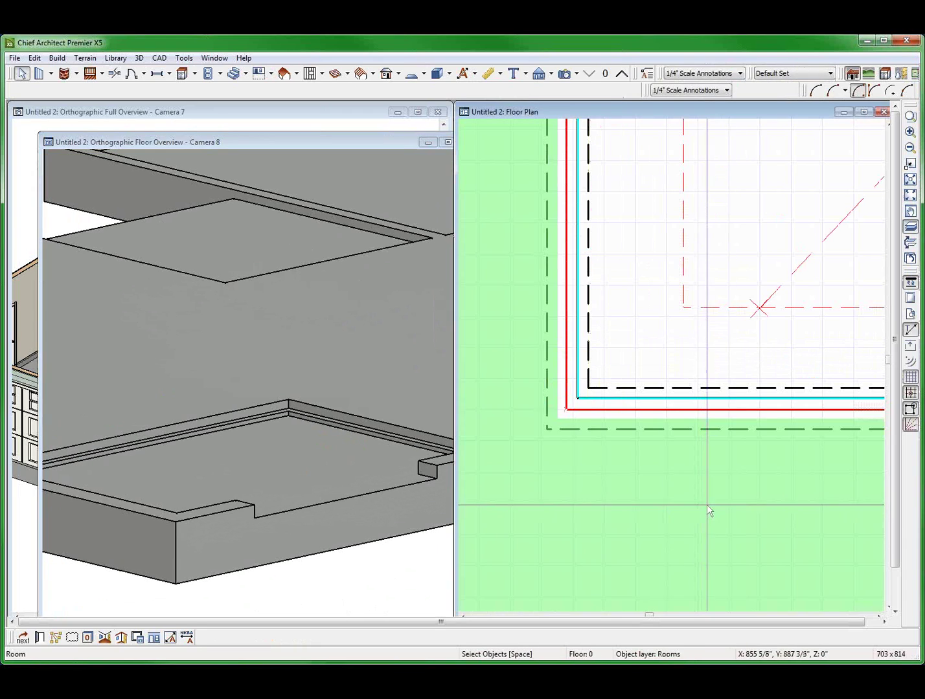
{"action": "double_click", "coordinate": [658, 304]}
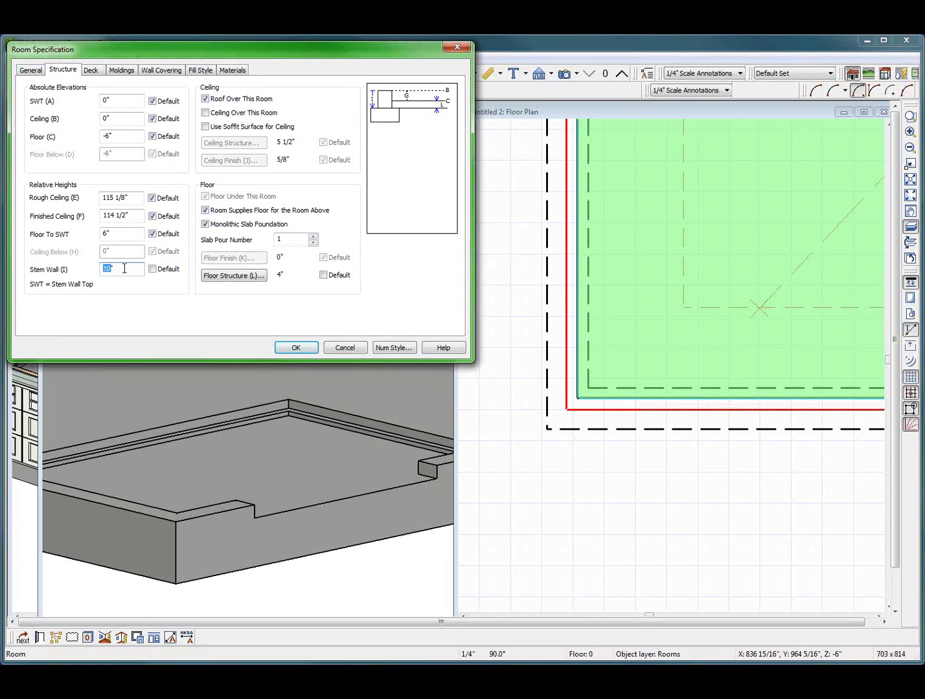
{"action": "left_click", "coordinate": [297, 348]}
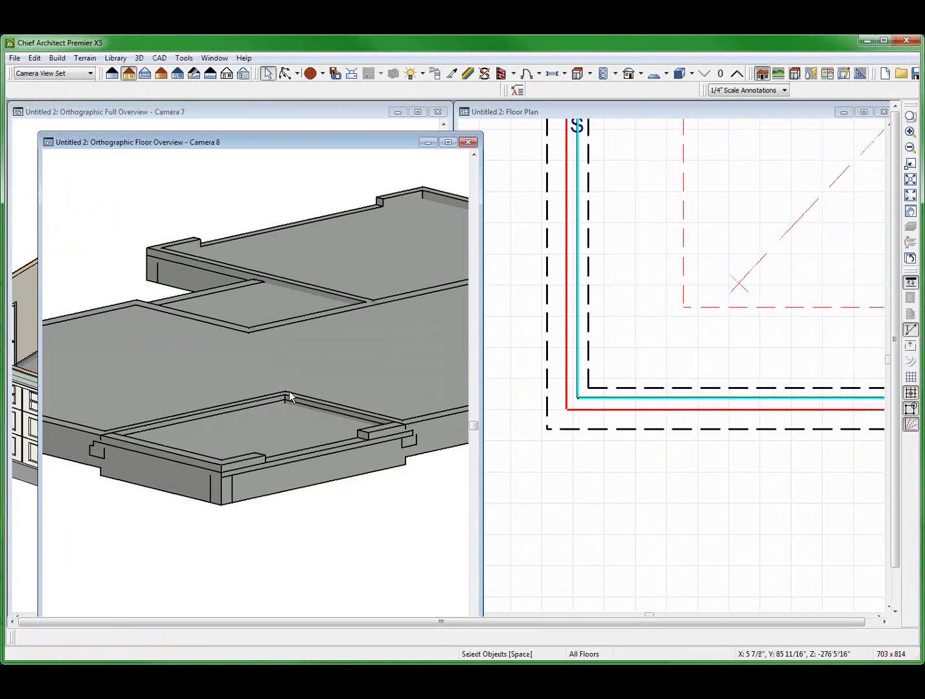
Examine the sunken garage and the long exterior footing beside it in 3D and in the foundation plan
{"action": "left_click", "coordinate": [259, 344]}
{"action": "key", "text": "alt+o"}
{"action": "mouse_move", "coordinate": [226, 313]}
{"action": "left_mouse_down"}
{"action": "mouse_move", "coordinate": [290, 448]}
{"action": "mouse_move", "coordinate": [434, 374]}
{"action": "mouse_move", "coordinate": [275, 426]}
{"action": "mouse_move", "coordinate": [389, 378]}
{"action": "mouse_move", "coordinate": [204, 385]}
{"action": "mouse_move", "coordinate": [224, 412]}
{"action": "left_mouse_up"}
{"action": "left_click", "coordinate": [360, 476]}
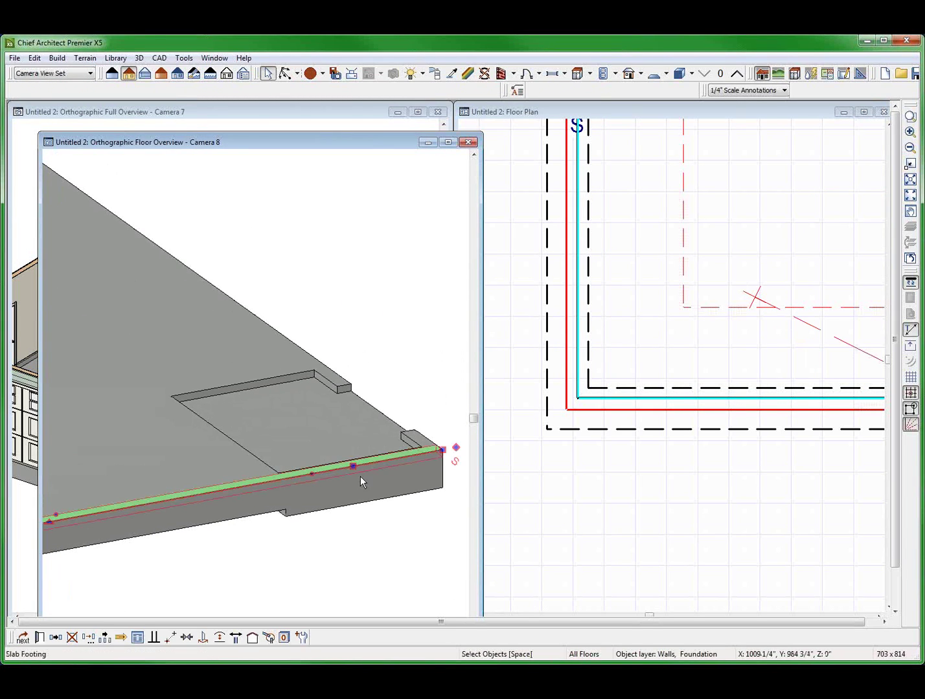
{"action": "scroll", "coordinate": [361, 477], "scroll_direction": "up", "scroll_amount": 3}
{"action": "scroll", "coordinate": [336, 466], "scroll_direction": "down", "scroll_amount": 3}
{"action": "left_click", "coordinate": [516, 388]}
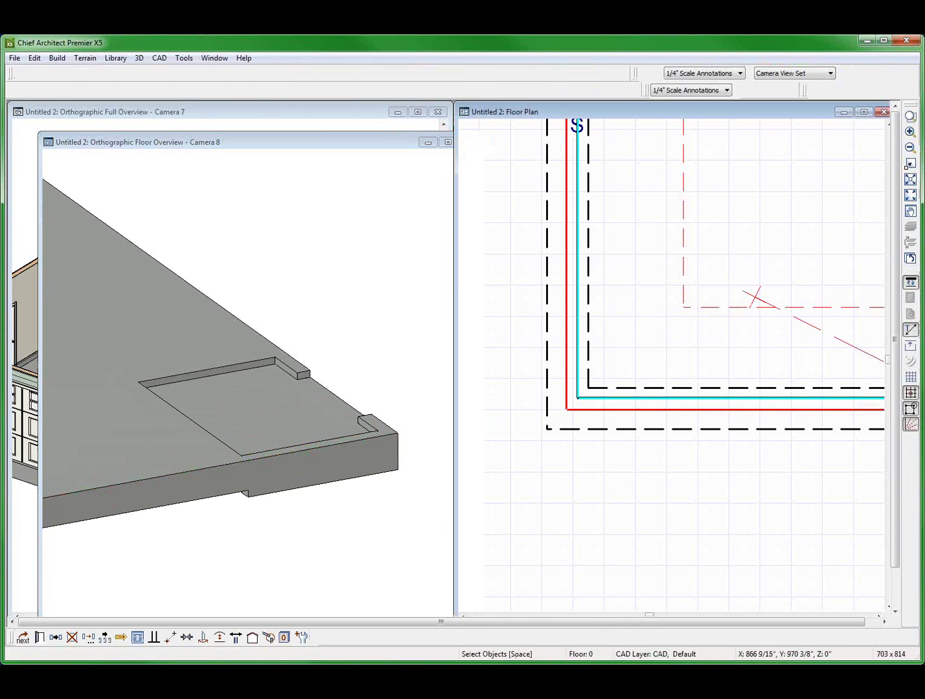
{"action": "scroll", "coordinate": [418, 415], "scroll_direction": "down", "scroll_amount": 4}
{"action": "scroll", "coordinate": [403, 415], "scroll_direction": "up", "scroll_amount": 2}
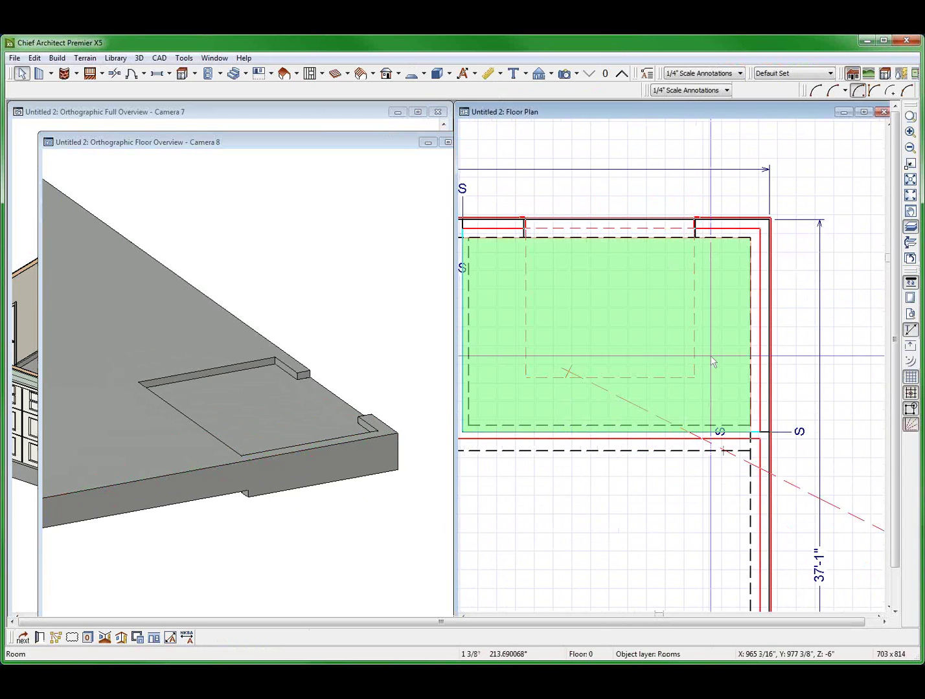
Hide the reference floor and break the exterior side footing where the garage's interior footing meets it
{"action": "left_click", "coordinate": [912, 228]}
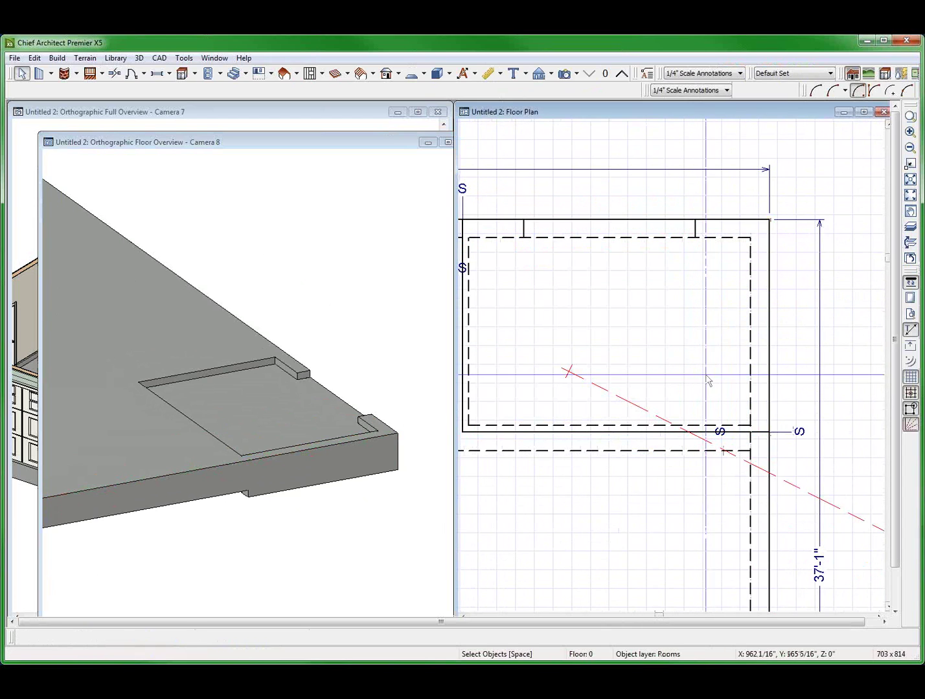
{"action": "left_click", "coordinate": [666, 380]}
{"action": "left_click", "coordinate": [752, 333]}
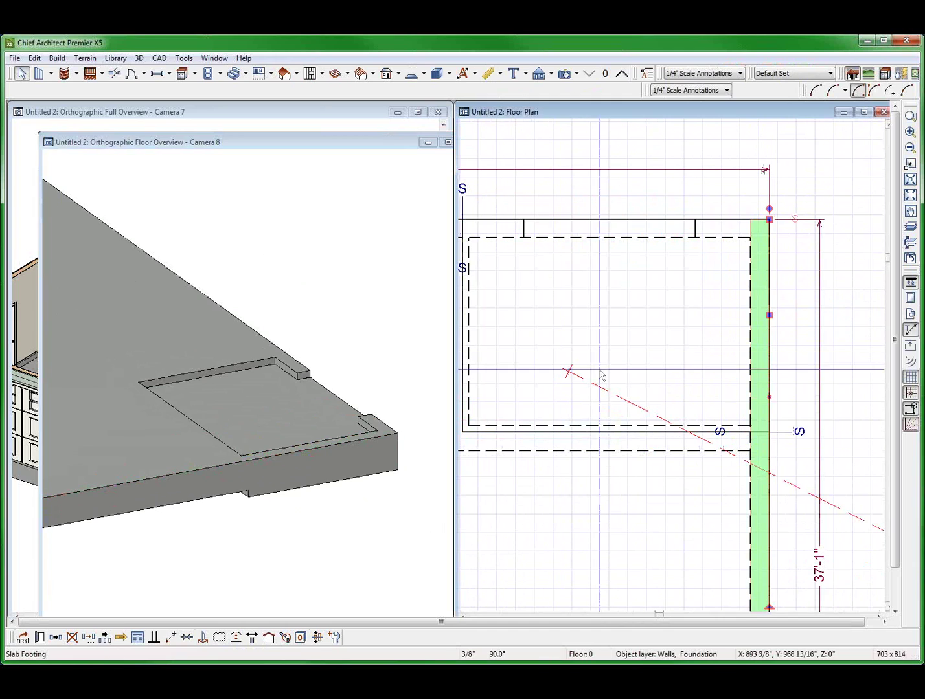
{"action": "key", "text": "ctrl+b"}
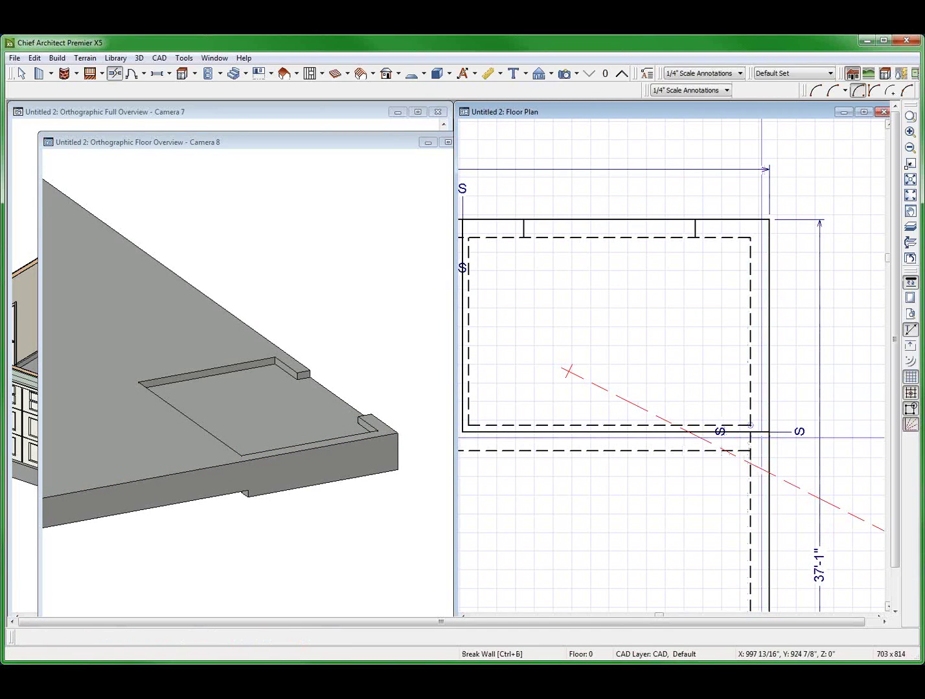
{"action": "left_click", "coordinate": [760, 439]}
{"action": "key", "text": "space"}
Change the wall type of the garage's exterior side footing segment to 8" Concrete Stem Wall garage
{"action": "left_click", "coordinate": [768, 281]}
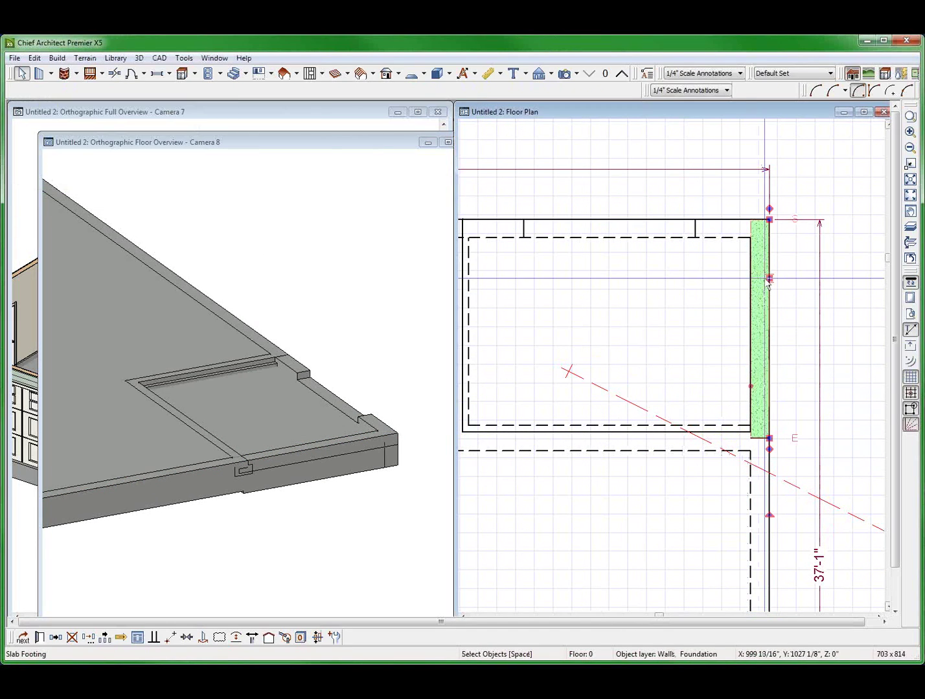
{"action": "double_click", "coordinate": [768, 280]}
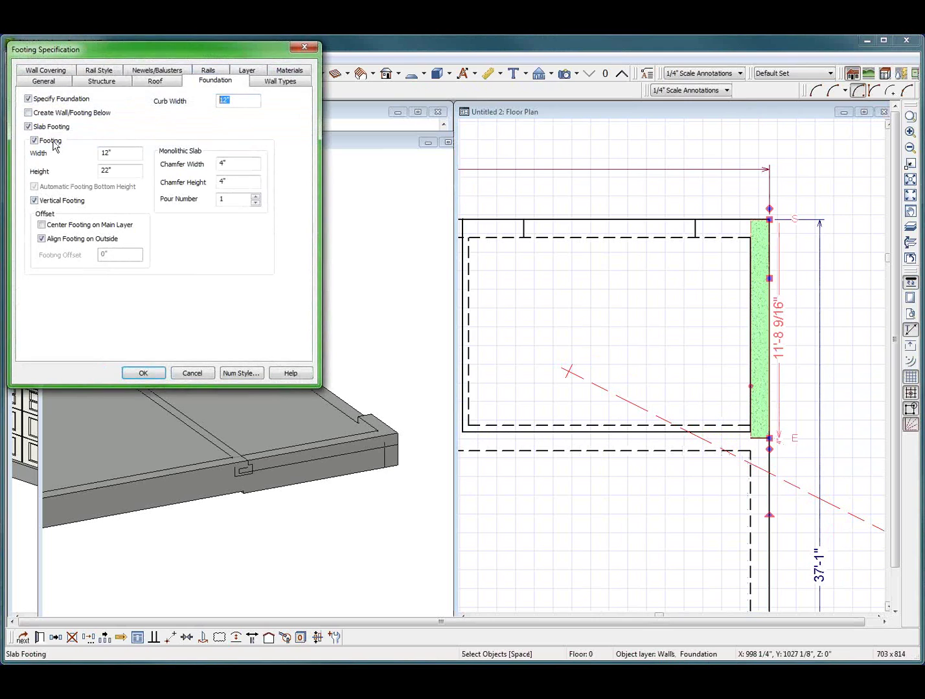
{"action": "left_click", "coordinate": [272, 79]}
{"action": "left_click", "coordinate": [119, 114]}
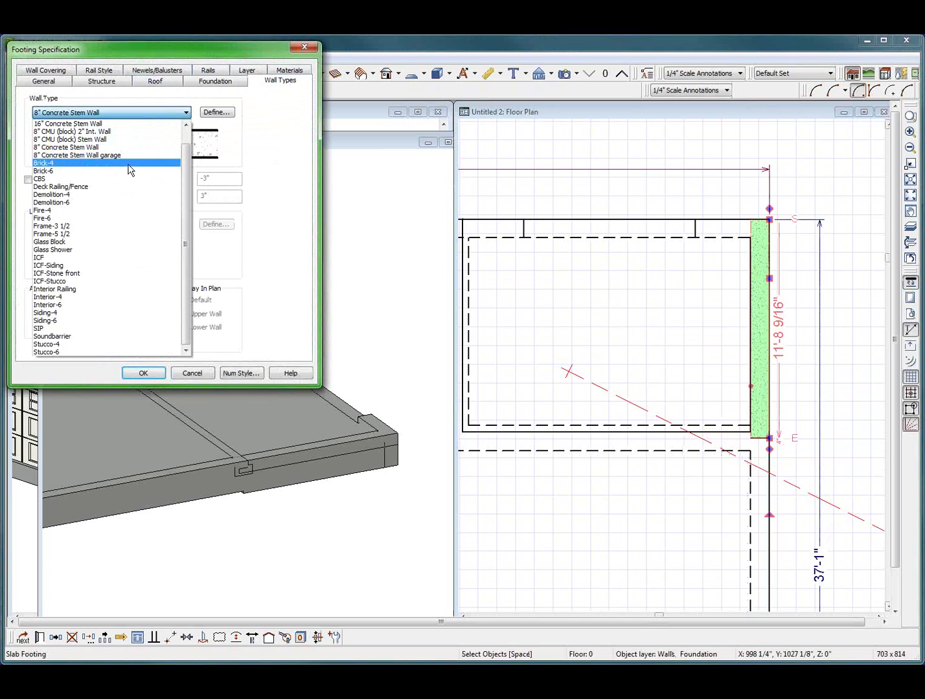
{"action": "left_click", "coordinate": [130, 155]}
{"action": "left_click", "coordinate": [143, 373]}
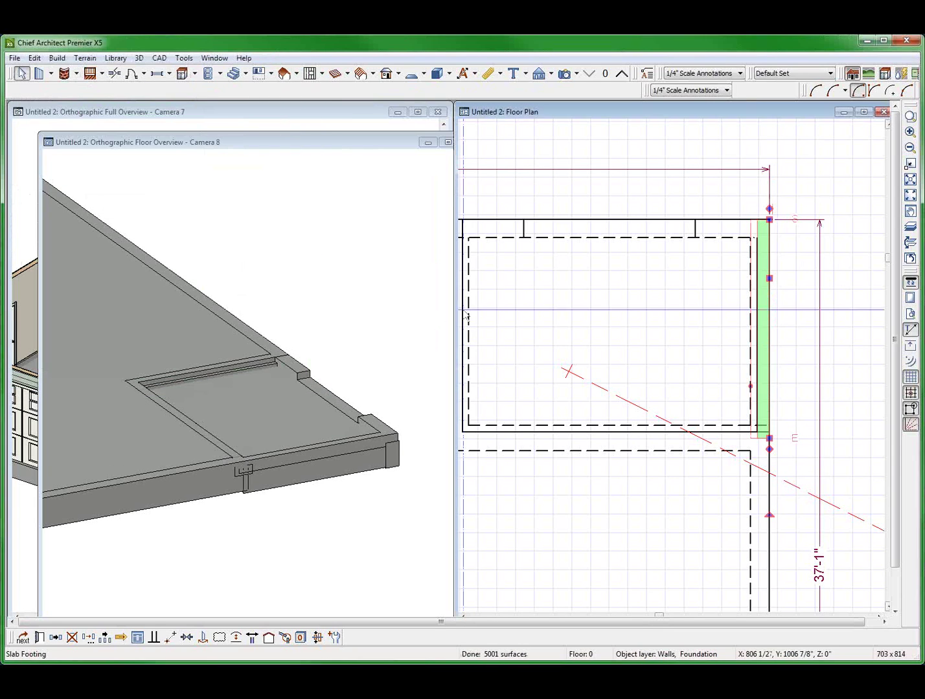
{"action": "left_click", "coordinate": [596, 300]}
{"action": "key", "text": "Escape"}
{"action": "scroll", "coordinate": [732, 398], "scroll_direction": "up", "scroll_amount": 3}
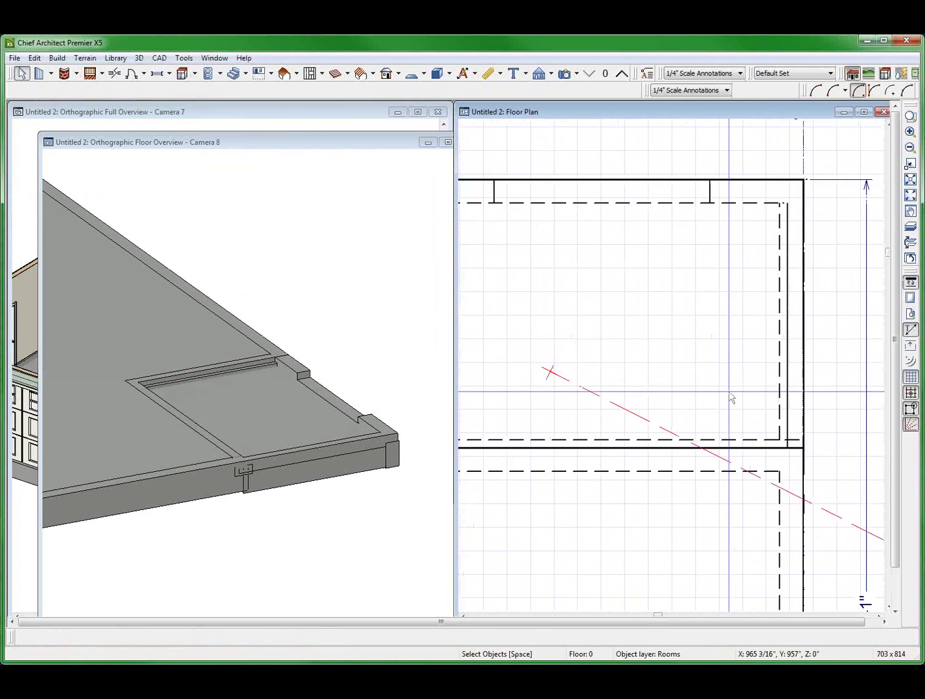
Break the garage-door side footing of the corner garage where the interior footing meets it
{"action": "scroll", "coordinate": [748, 396], "scroll_direction": "down", "scroll_amount": 2}
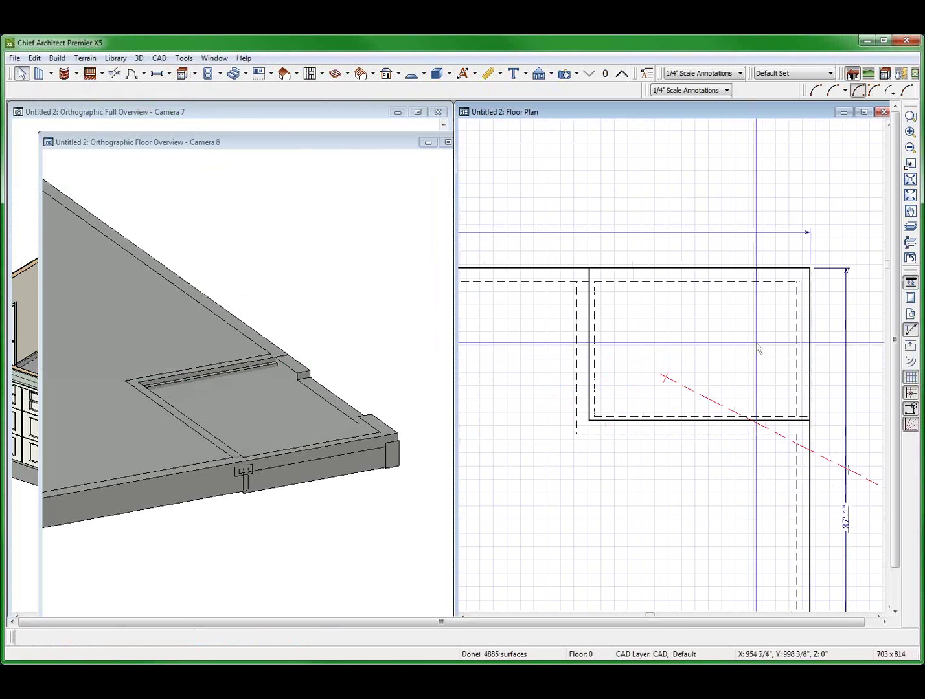
{"action": "left_click", "coordinate": [619, 276]}
{"action": "key", "text": "ctrl+b"}
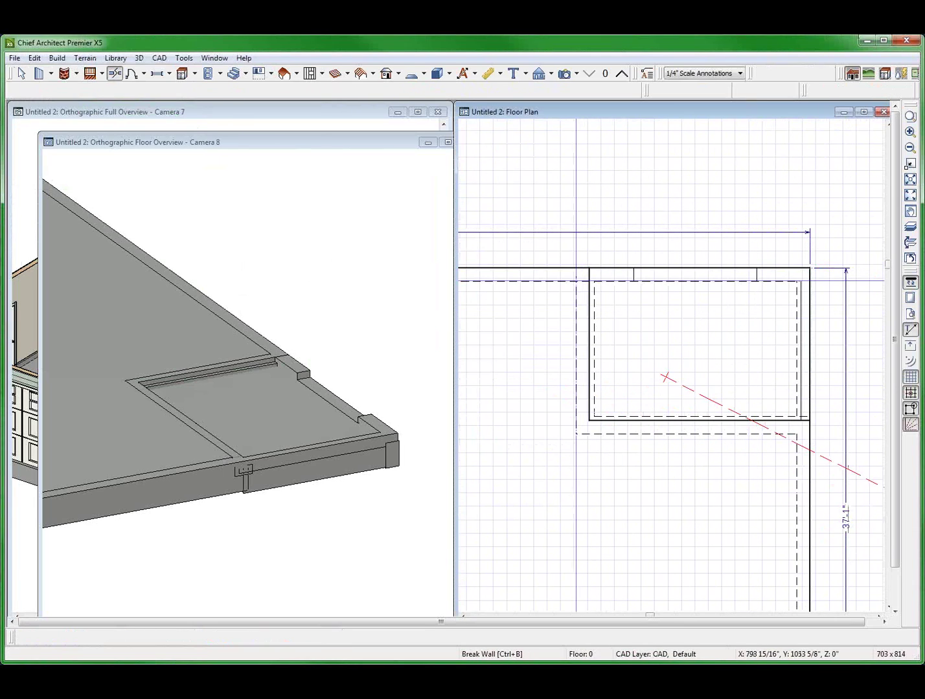
{"action": "left_click", "coordinate": [585, 272]}
{"action": "key", "text": "space"}
Change the wall type of the garage-door footing segment to 8" Concrete Stem Wall garage and check its footing specification
{"action": "left_click", "coordinate": [616, 287]}
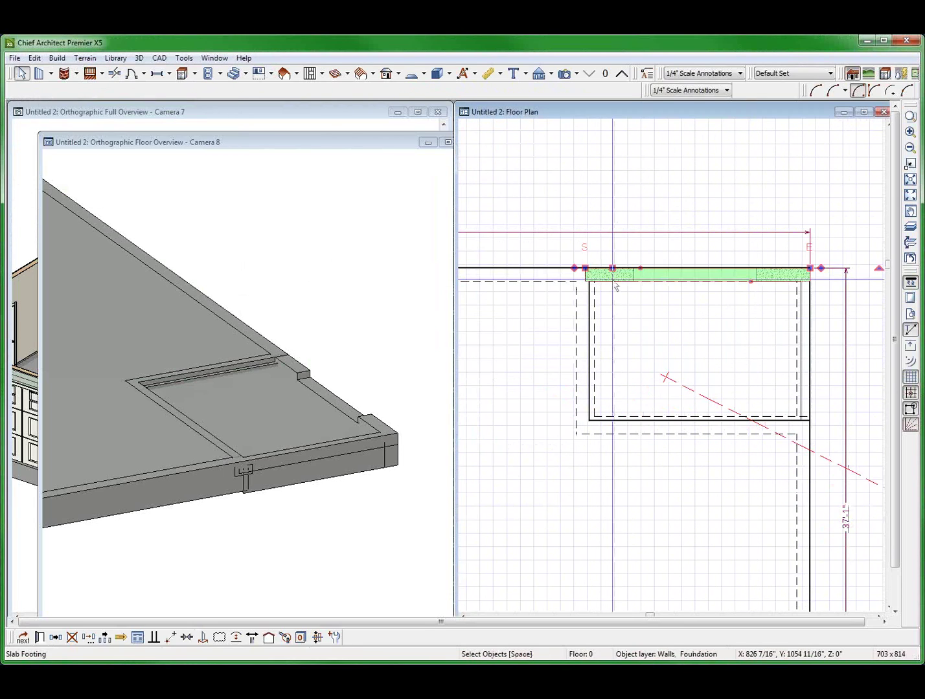
{"action": "double_click", "coordinate": [616, 288]}
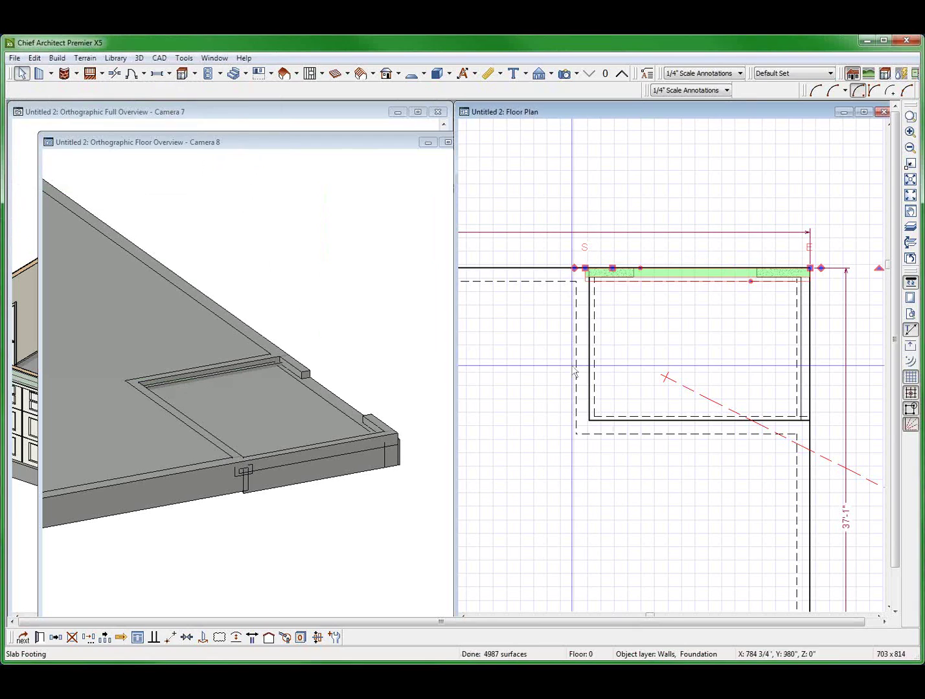
{"action": "double_click", "coordinate": [621, 277]}
{"action": "left_click", "coordinate": [279, 79]}
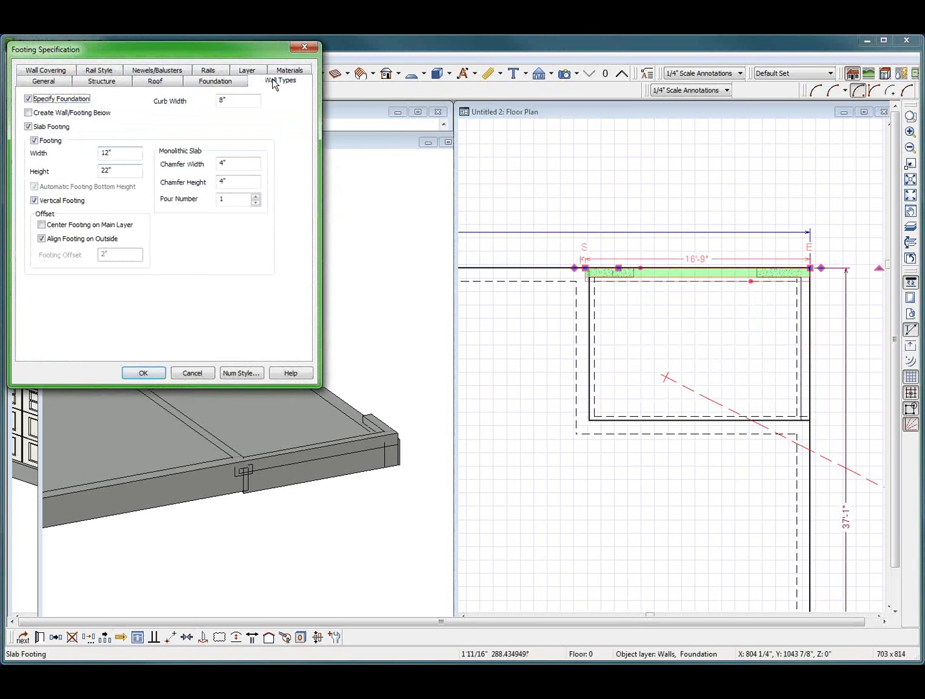
{"action": "left_click", "coordinate": [84, 113]}
{"action": "left_click", "coordinate": [95, 155]}
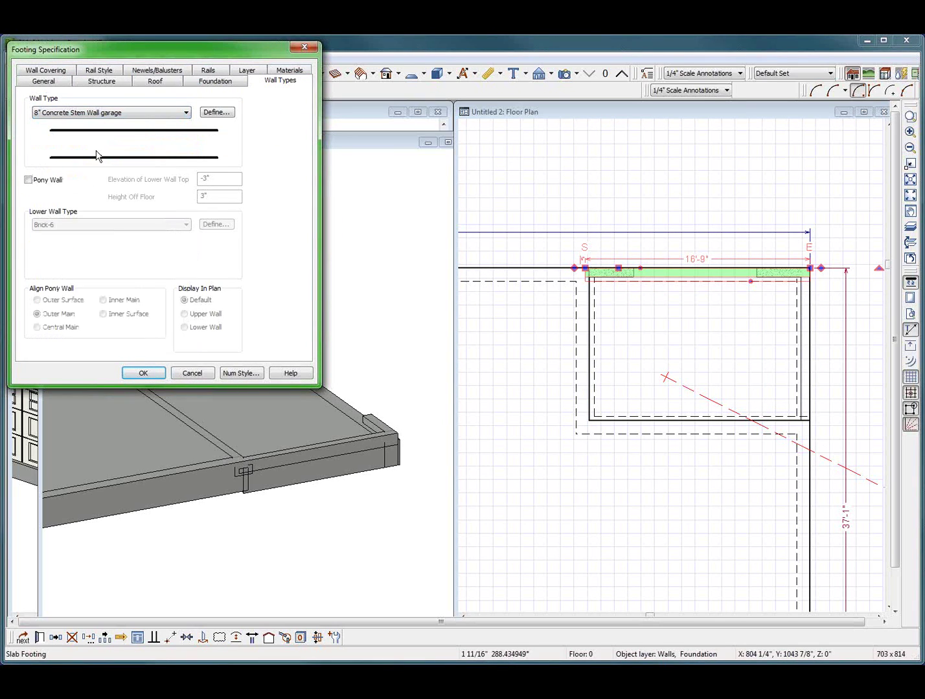
{"action": "key", "text": "Return"}
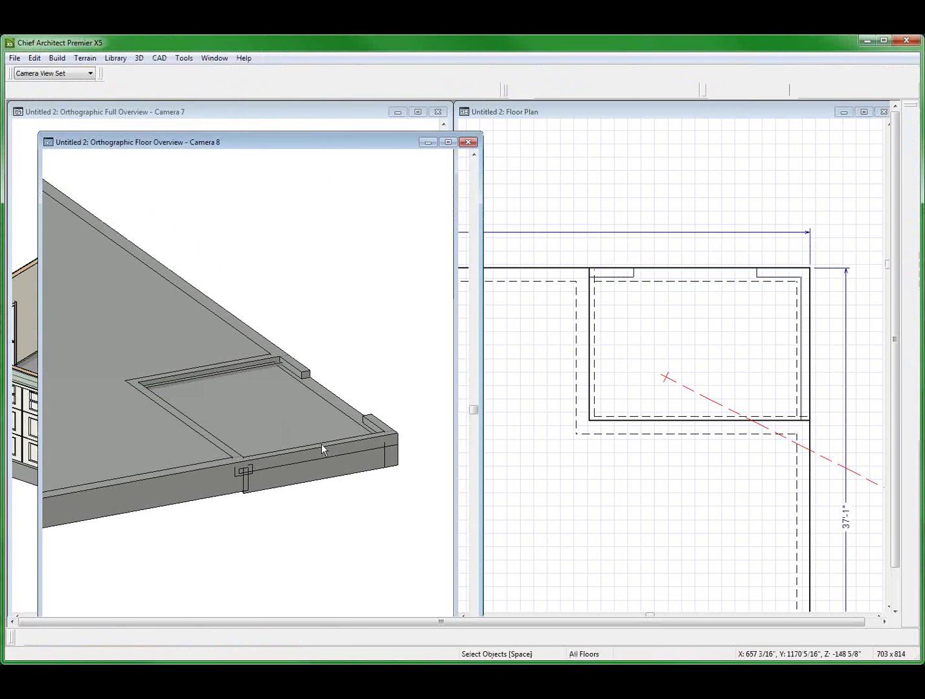
Set the stem wall height of the corner garage's foundation room to 10"
{"action": "left_click", "coordinate": [322, 444]}
{"action": "key", "text": "alt+o"}
{"action": "left_click_drag", "start_coordinate": [262, 476], "coordinate": [39, 486]}
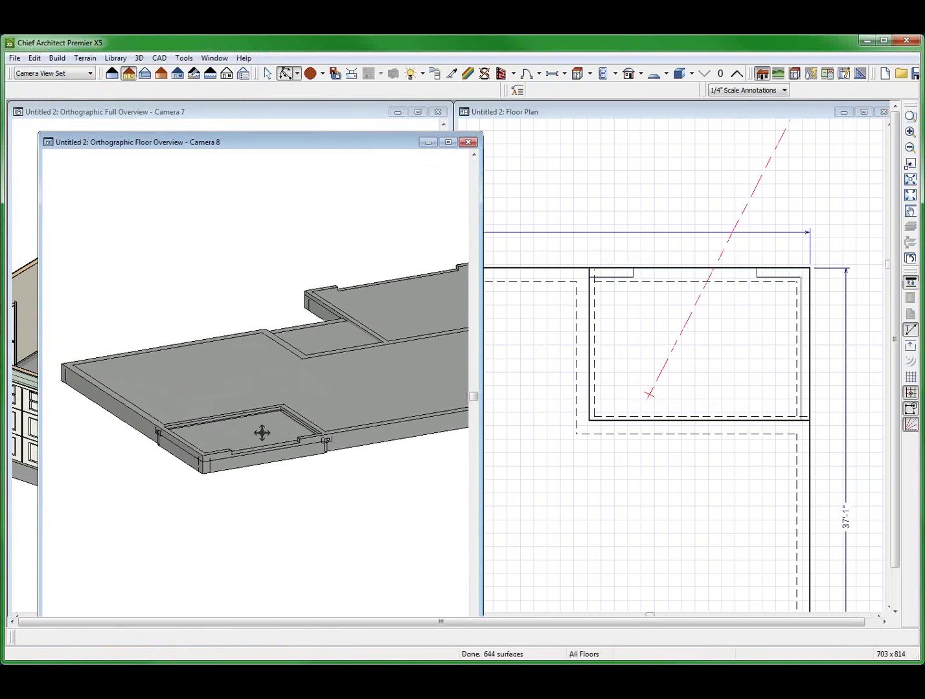
{"action": "scroll", "coordinate": [285, 411], "scroll_direction": "up", "scroll_amount": 3}
{"action": "scroll", "coordinate": [285, 412], "scroll_direction": "up", "scroll_amount": 2}
{"action": "left_click_drag", "start_coordinate": [284, 411], "coordinate": [268, 397]}
{"action": "left_click", "coordinate": [741, 356]}
{"action": "left_click", "coordinate": [741, 357]}
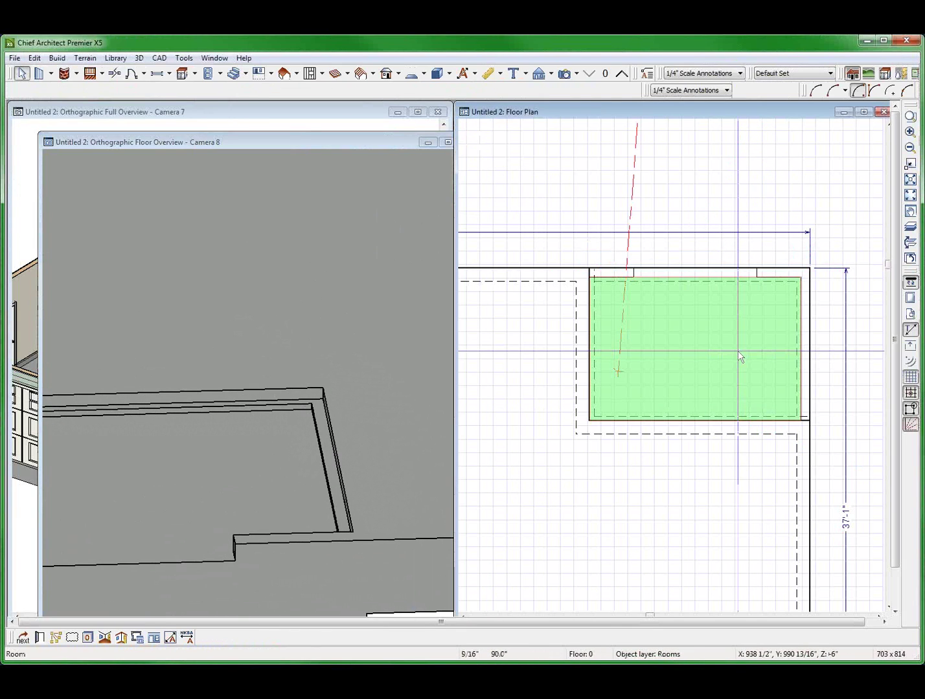
{"action": "double_click", "coordinate": [740, 357]}
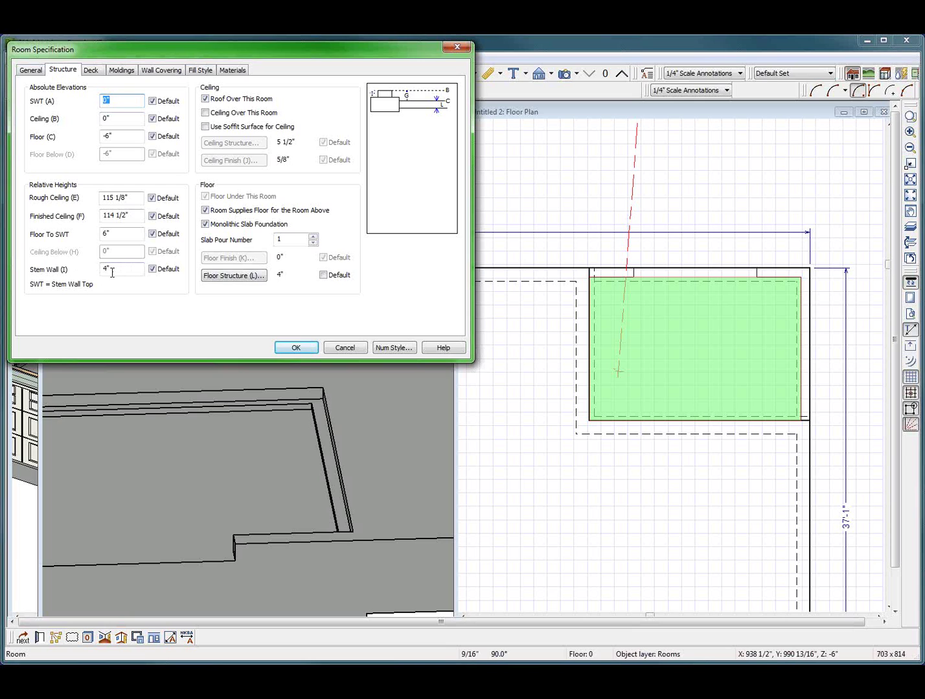
{"action": "left_click_drag", "start_coordinate": [112, 272], "coordinate": [18, 272]}
{"action": "type", "text": "10"}
{"action": "left_click", "coordinate": [295, 347]}
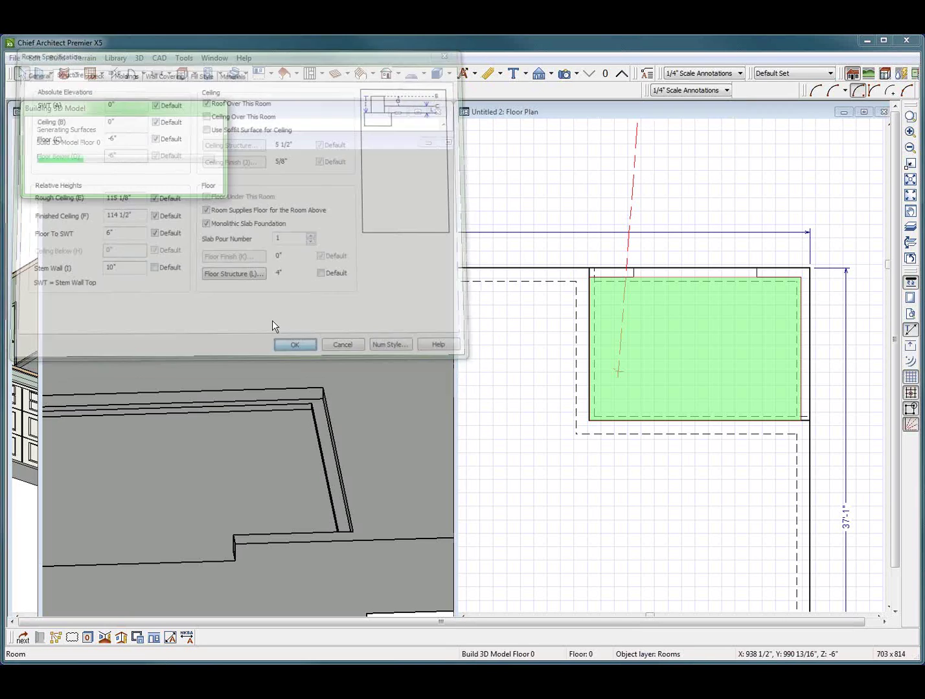
Adjust the footing height in the foundation settings of the garage's solid exterior side footing
{"action": "scroll", "coordinate": [322, 349], "scroll_direction": "down", "scroll_amount": 3}
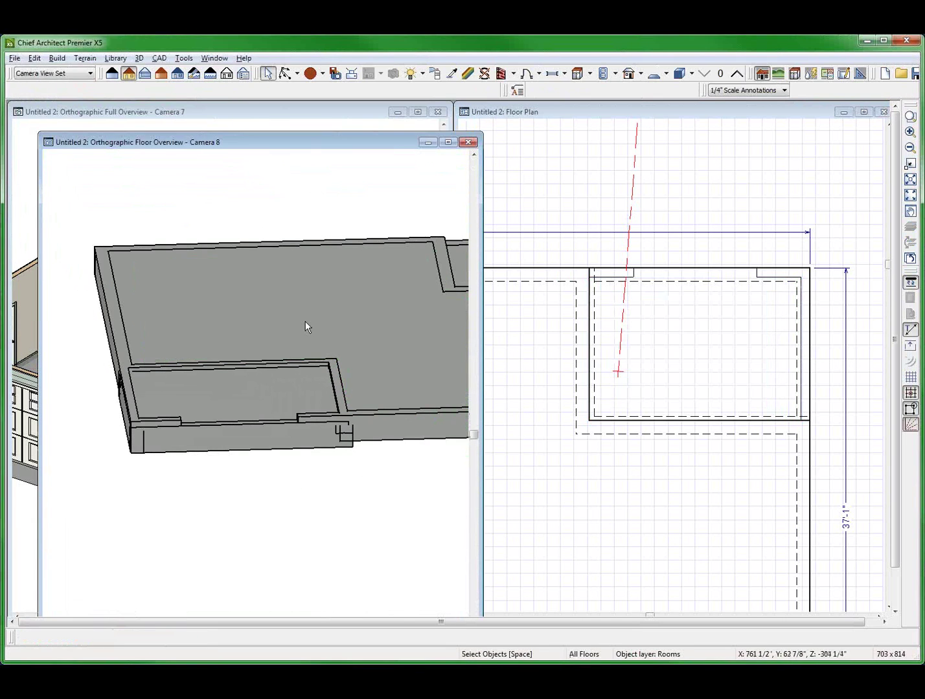
{"action": "middle_click_drag", "start_coordinate": [329, 378], "coordinate": [420, 360]}
{"action": "scroll", "coordinate": [187, 361], "scroll_direction": "up", "scroll_amount": 2}
{"action": "middle_click_drag", "start_coordinate": [189, 362], "coordinate": [243, 401]}
{"action": "left_click", "coordinate": [204, 495]}
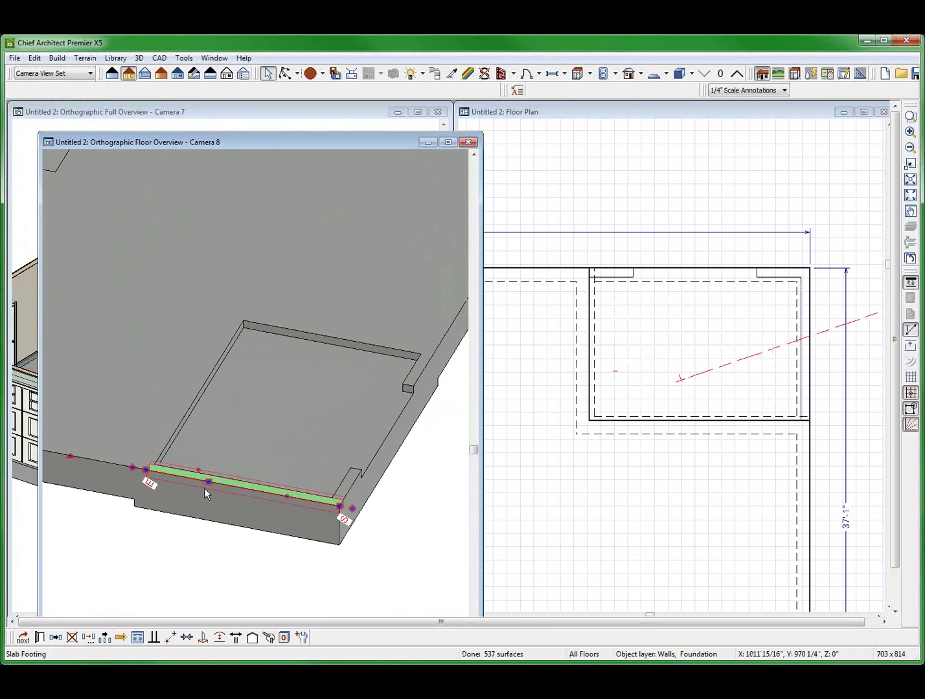
{"action": "double_click", "coordinate": [205, 489]}
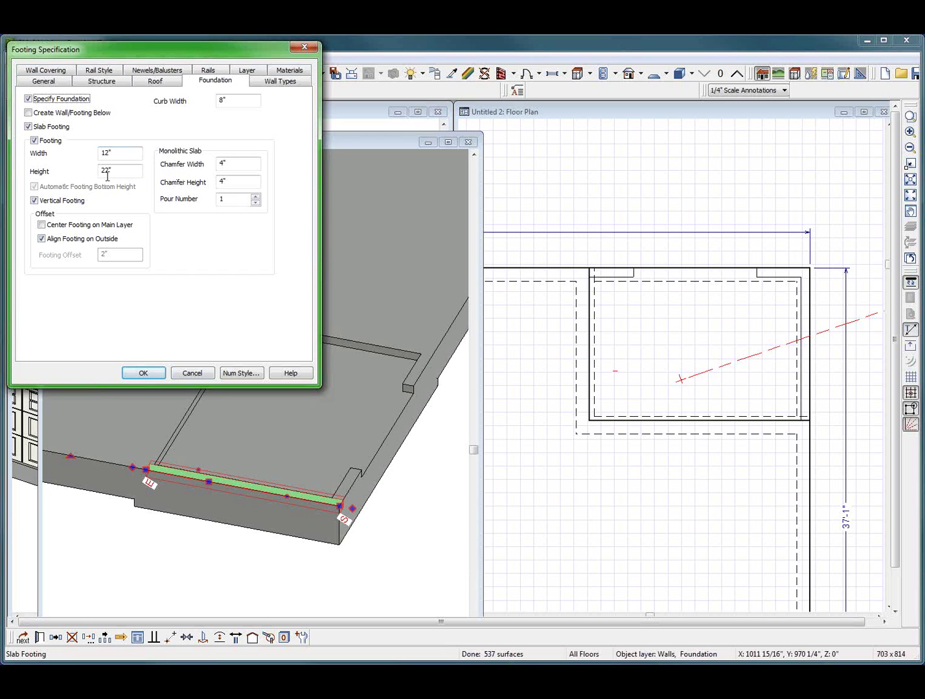
{"action": "key", "text": "Return"}
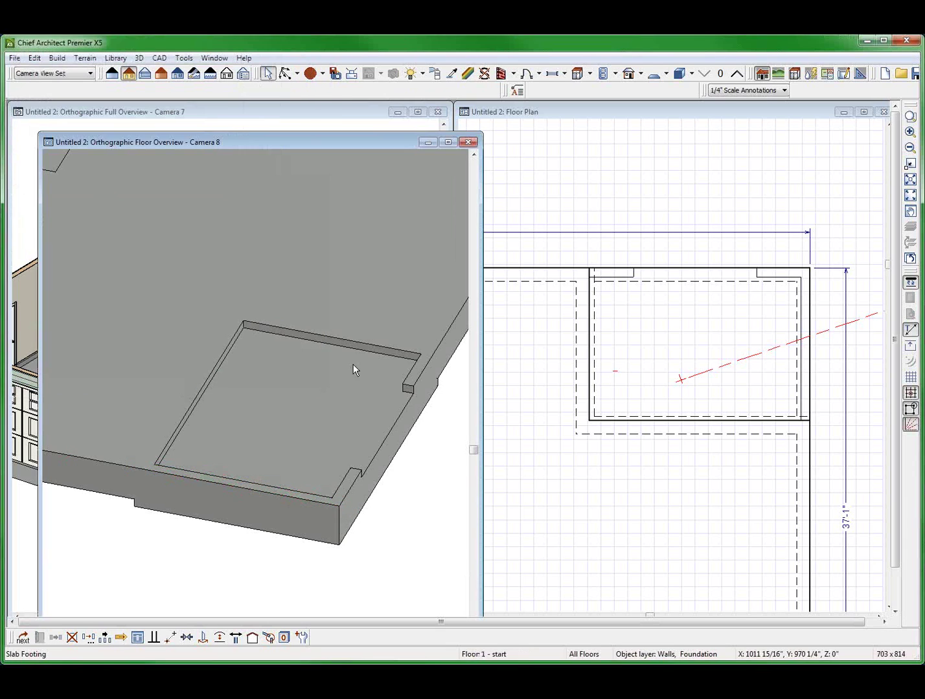
Adjust the footing height in the foundation settings of the garage-door side footing
{"action": "left_click", "coordinate": [357, 403]}
{"action": "scroll", "coordinate": [359, 403], "scroll_direction": "down", "scroll_amount": 2}
{"action": "scroll", "coordinate": [354, 496], "scroll_direction": "up", "scroll_amount": 3}
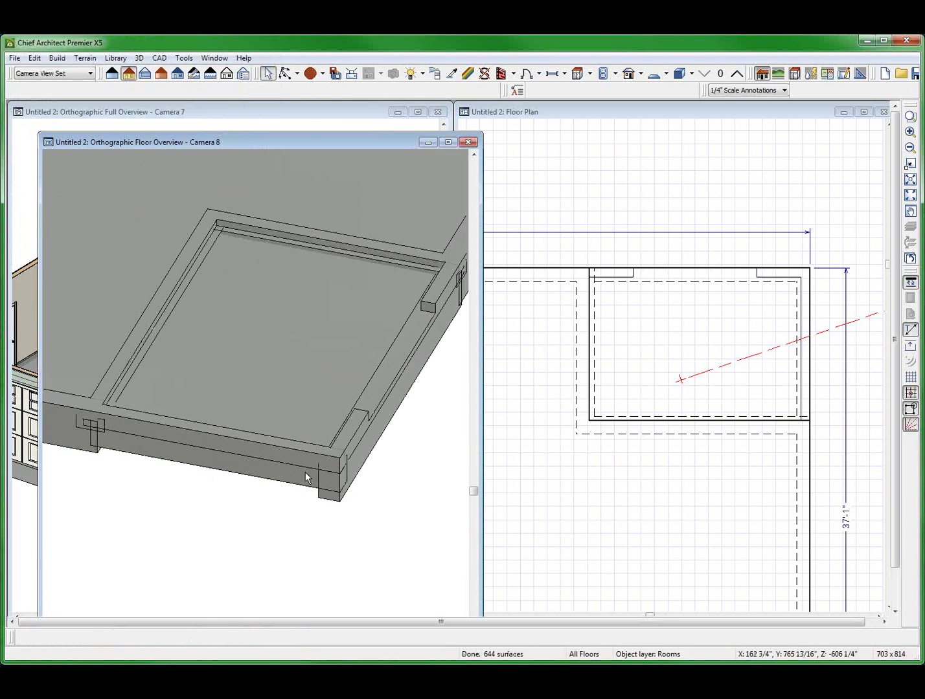
{"action": "left_click", "coordinate": [242, 419]}
{"action": "scroll", "coordinate": [217, 427], "scroll_direction": "down", "scroll_amount": 2}
{"action": "key", "text": "space"}
{"action": "left_click", "coordinate": [348, 434]}
{"action": "double_click", "coordinate": [350, 438]}
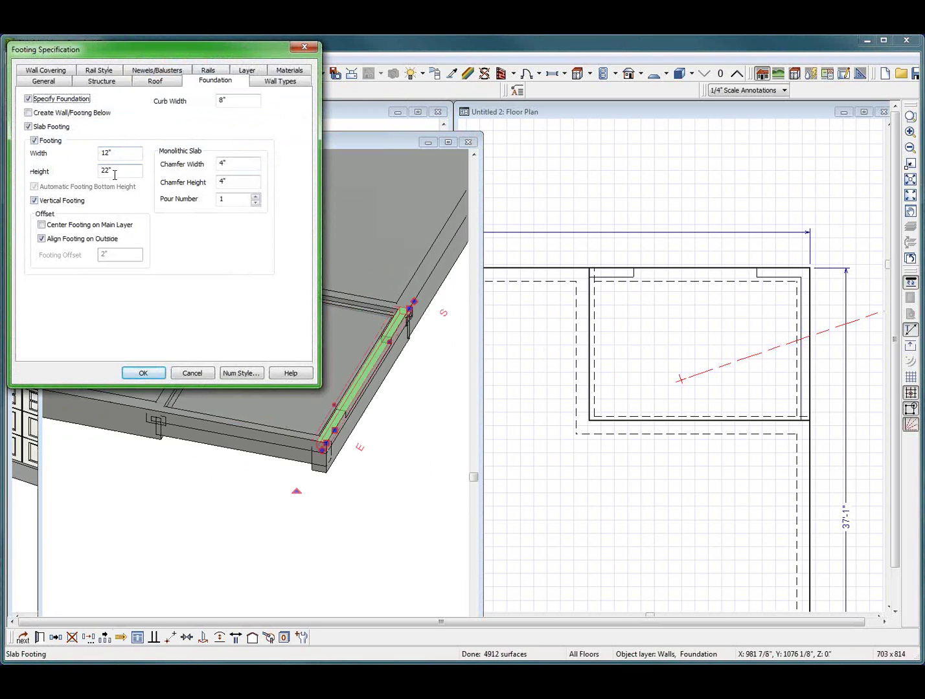
{"action": "key", "text": "Return"}
Examine how the garage's exterior footing bottoms line up with the interior and main slab footings in 3D
{"action": "left_click", "coordinate": [237, 341]}
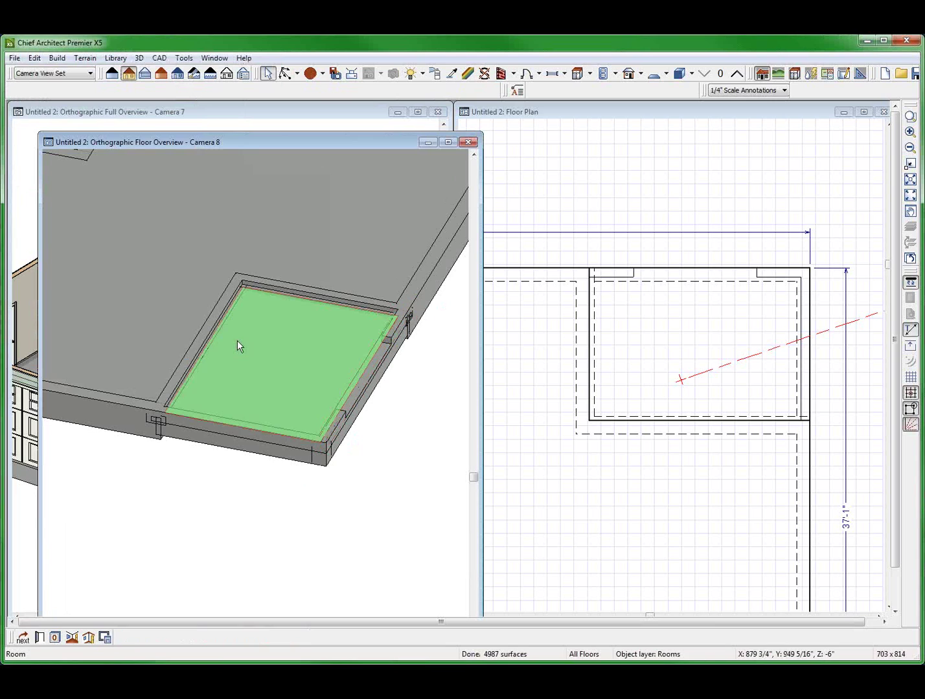
{"action": "scroll", "coordinate": [247, 379], "scroll_direction": "down", "scroll_amount": 2}
{"action": "scroll", "coordinate": [248, 378], "scroll_direction": "up", "scroll_amount": 3}
{"action": "scroll", "coordinate": [247, 378], "scroll_direction": "down", "scroll_amount": 2}
{"action": "middle_click_drag", "start_coordinate": [224, 364], "coordinate": [132, 340]}
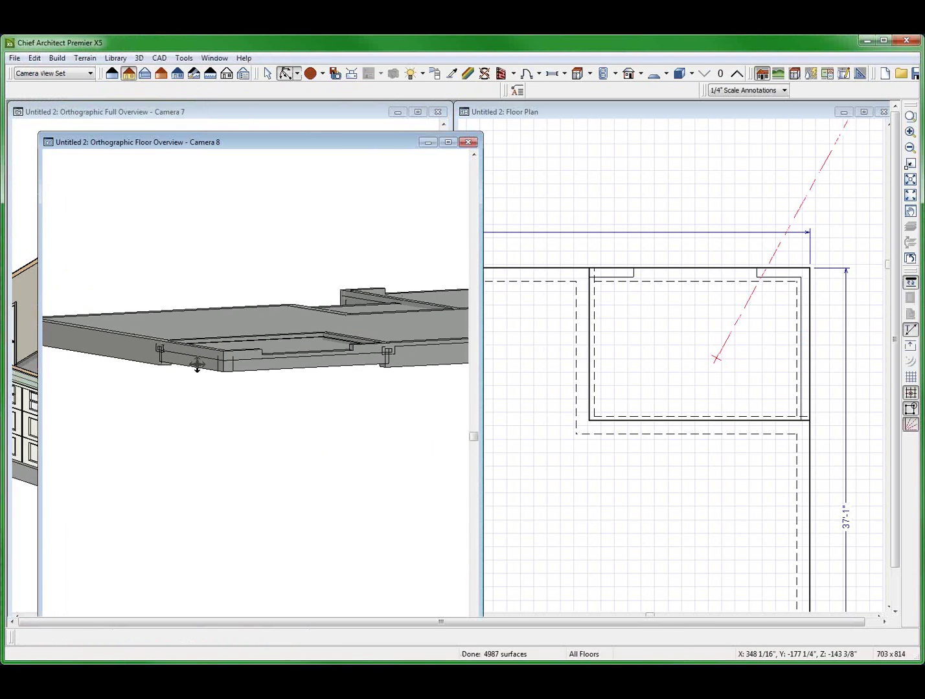
{"action": "scroll", "coordinate": [352, 352], "scroll_direction": "up", "scroll_amount": 2}
{"action": "key", "text": "space"}
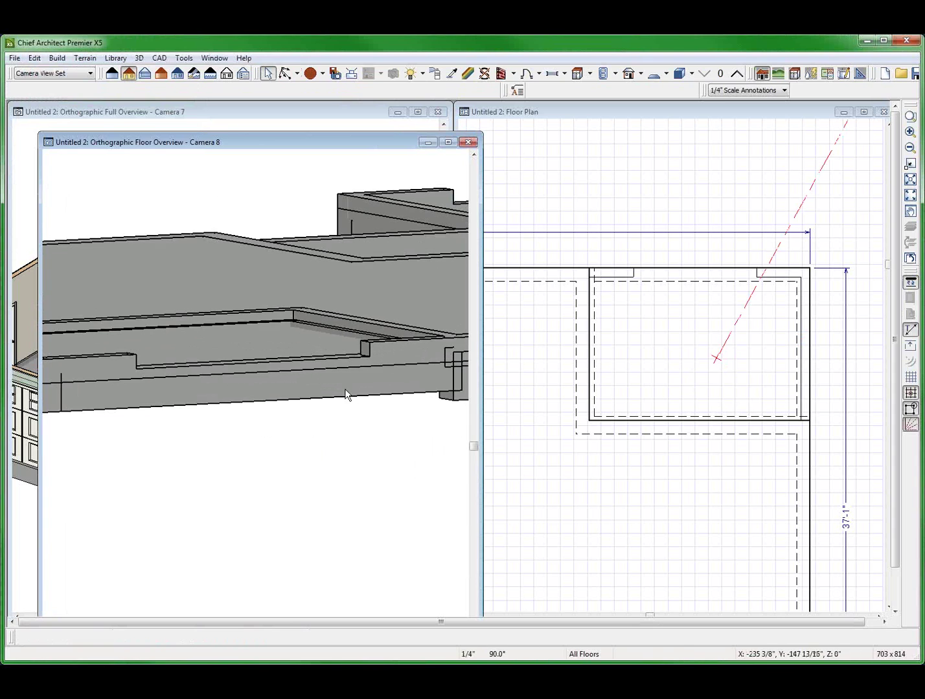
{"action": "middle_click_drag", "start_coordinate": [324, 331], "coordinate": [302, 386]}
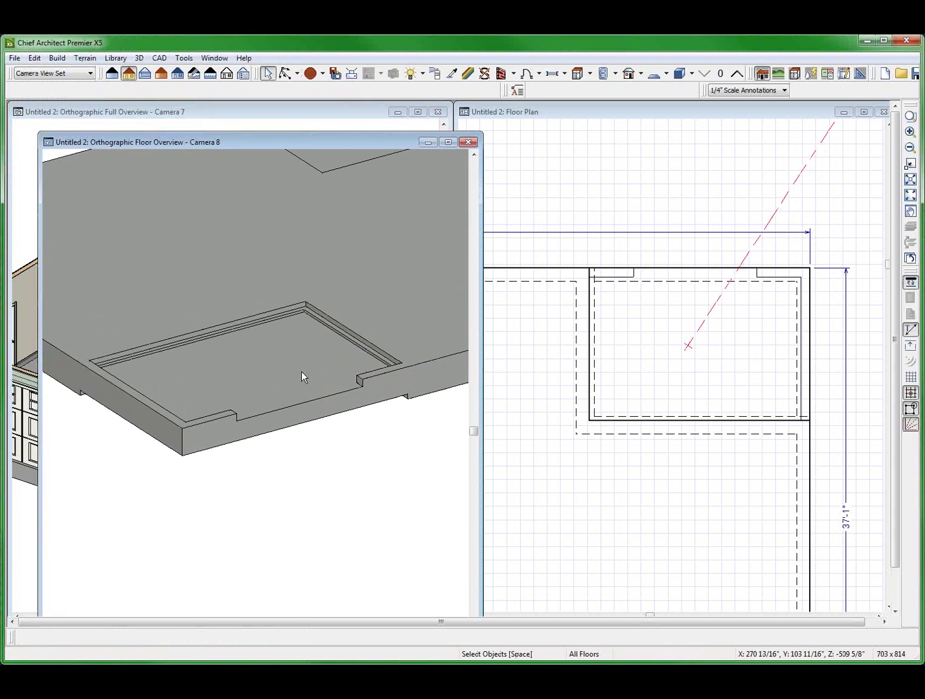
Enter a 10" stem wall height again in the corner garage room's structure settings
{"action": "double_click", "coordinate": [301, 370]}
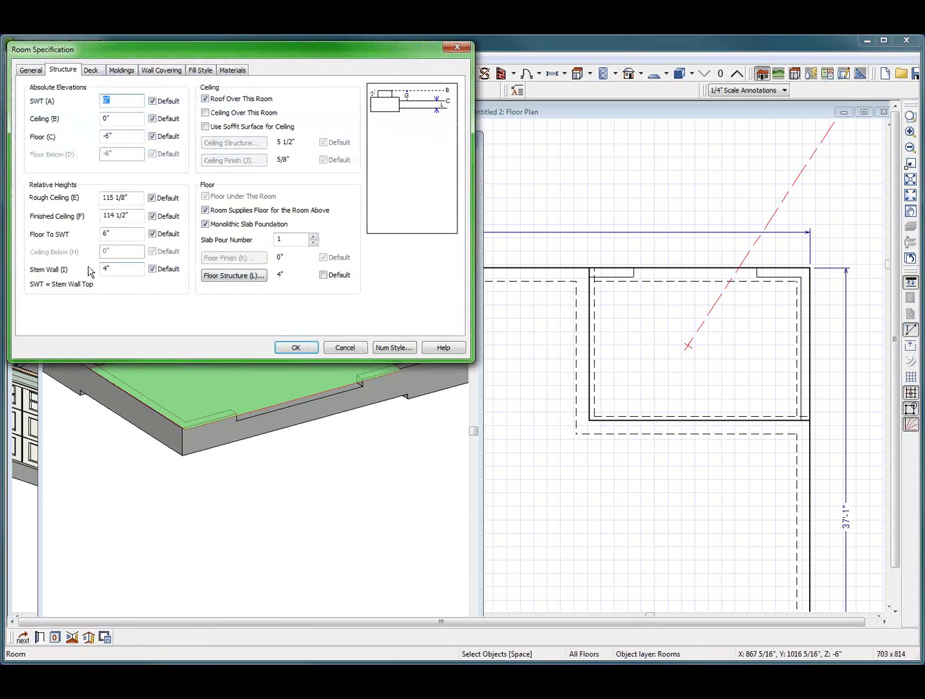
{"action": "double_click", "coordinate": [114, 267]}
{"action": "type", "text": "10"}
{"action": "left_click", "coordinate": [299, 349]}
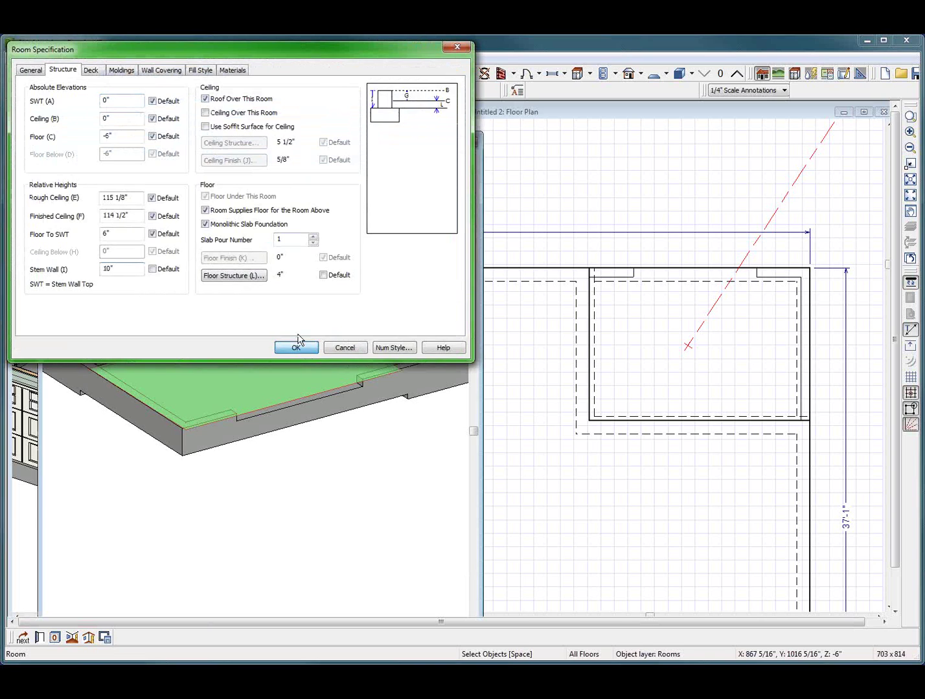
Examine the sunken corner garage and the whole slab foundation from several angles in 3D
{"action": "scroll", "coordinate": [288, 484], "scroll_direction": "up", "scroll_amount": 2}
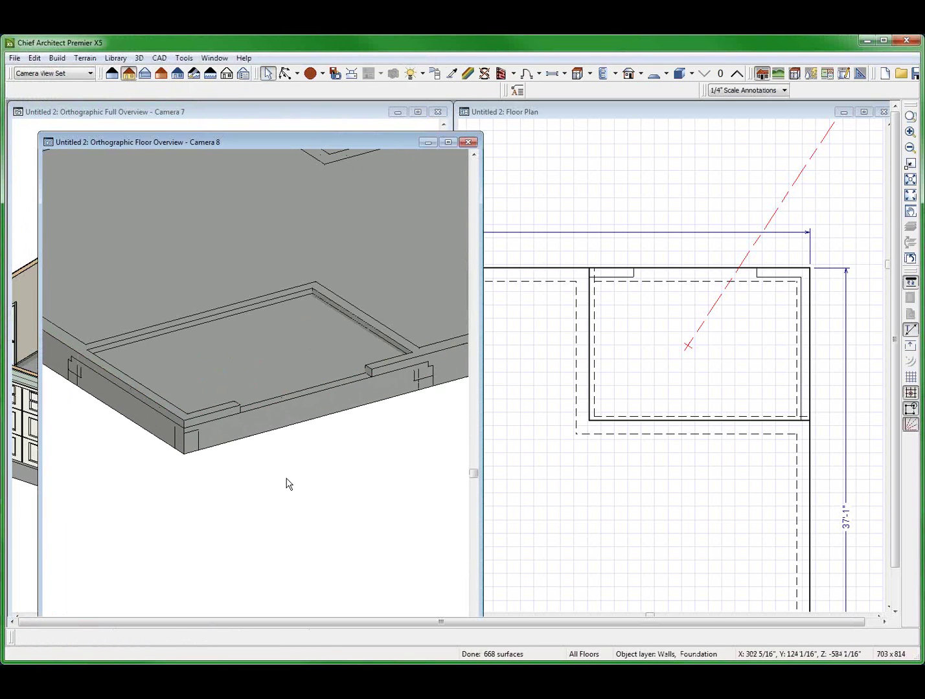
{"action": "key", "text": "alt+o"}
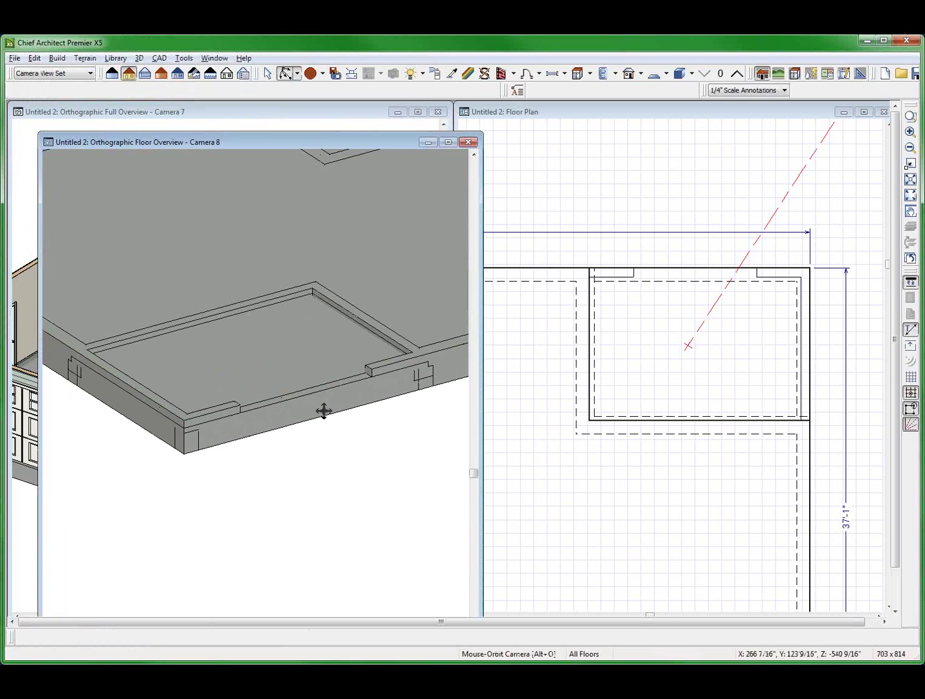
{"action": "left_click_drag", "start_coordinate": [324, 411], "coordinate": [530, 399]}
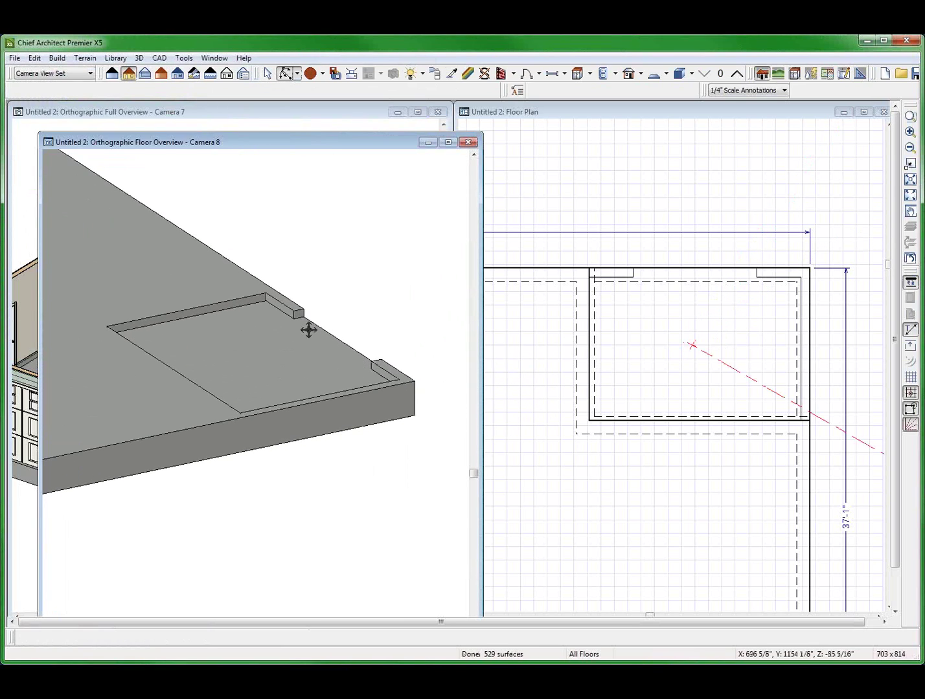
{"action": "key", "text": "space"}
{"action": "scroll", "coordinate": [309, 330], "scroll_direction": "down", "scroll_amount": 10}
{"action": "left_click", "coordinate": [303, 364]}
{"action": "scroll", "coordinate": [402, 335], "scroll_direction": "down", "scroll_amount": 4}
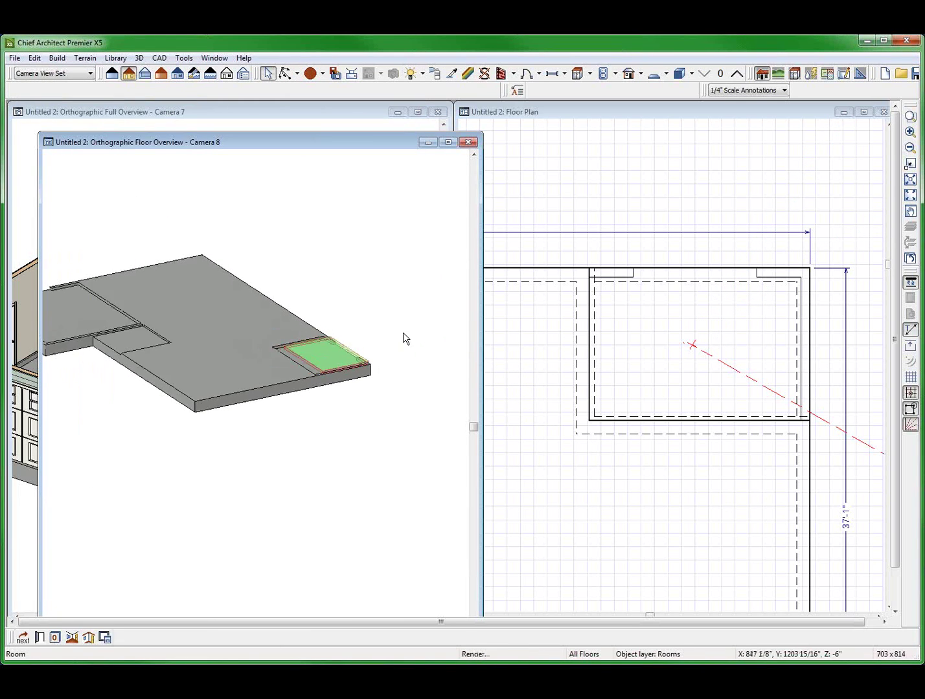
{"action": "left_click", "coordinate": [289, 356]}
{"action": "key", "text": "o"}
{"action": "left_click_drag", "start_coordinate": [409, 407], "coordinate": [220, 378]}
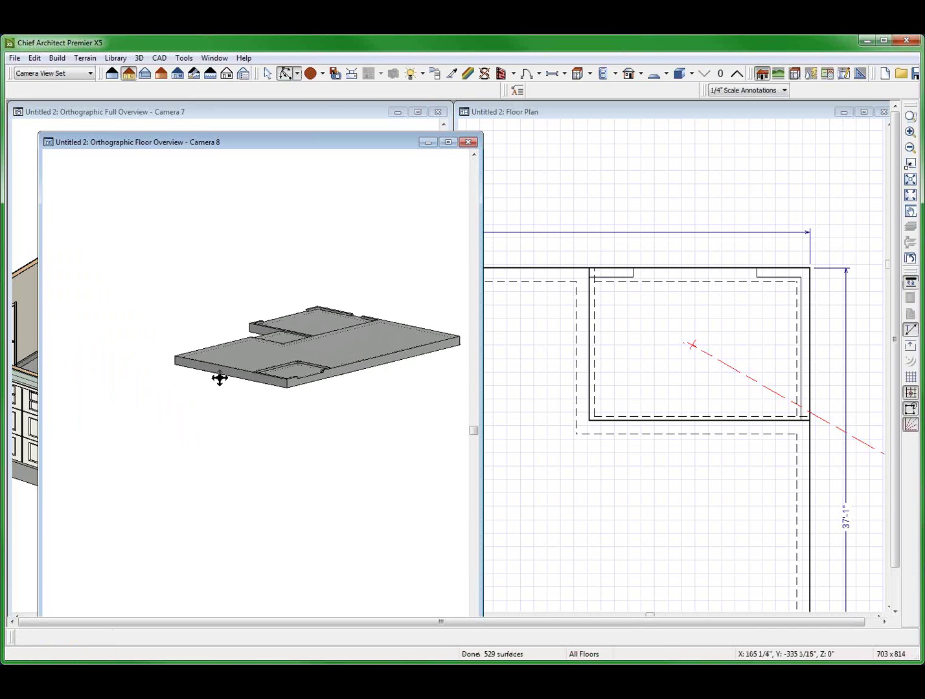
Set the line size of the Walls, Foundation layer to 580 through the garage-door footing's layer properties in the plan
{"action": "left_click", "coordinate": [723, 323]}
{"action": "scroll", "coordinate": [617, 296], "scroll_direction": "up", "scroll_amount": 2}
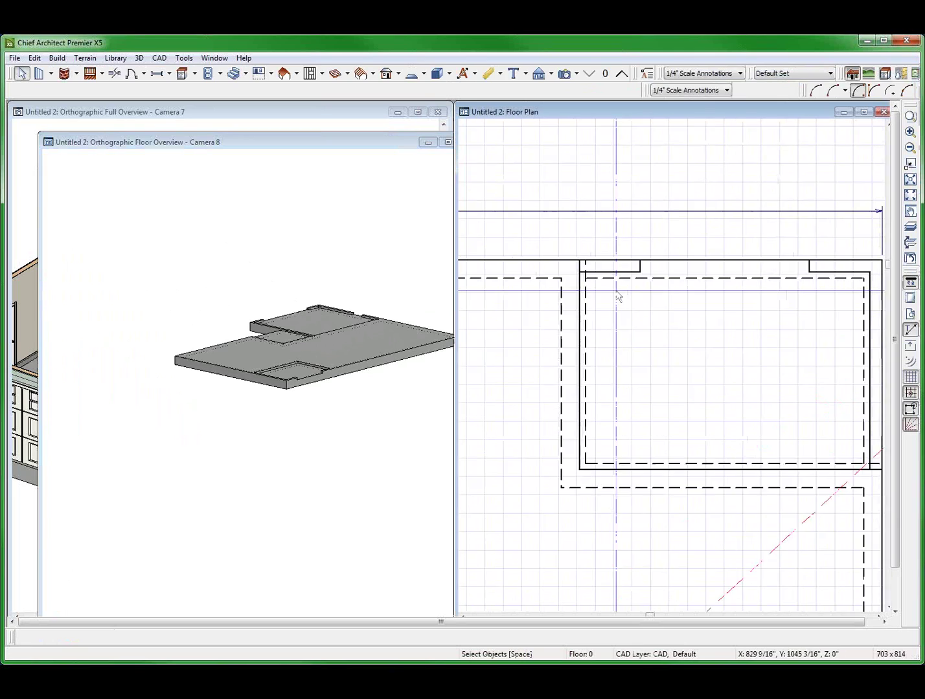
{"action": "scroll", "coordinate": [618, 296], "scroll_direction": "up", "scroll_amount": 1}
{"action": "left_click", "coordinate": [609, 263]}
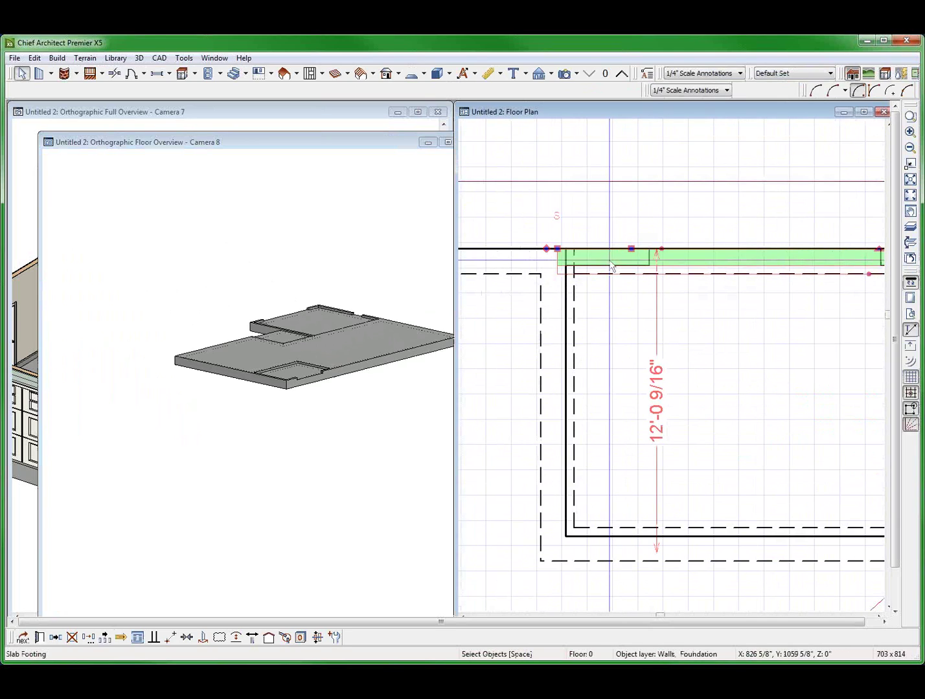
{"action": "key", "text": "l"}
{"action": "left_click", "coordinate": [385, 59]}
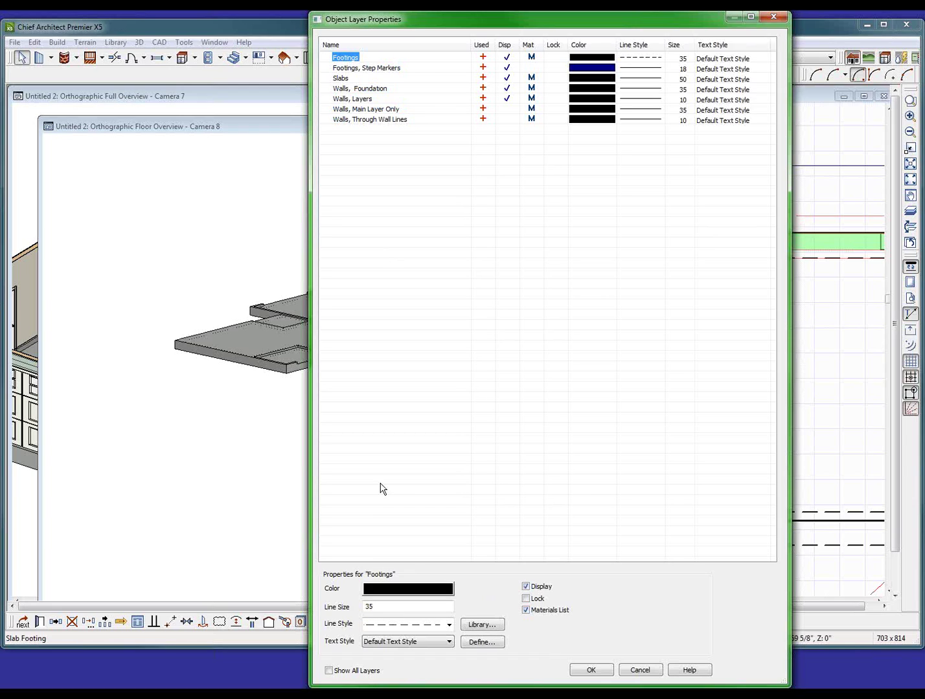
{"action": "left_click", "coordinate": [341, 79]}
{"action": "left_click", "coordinate": [374, 89]}
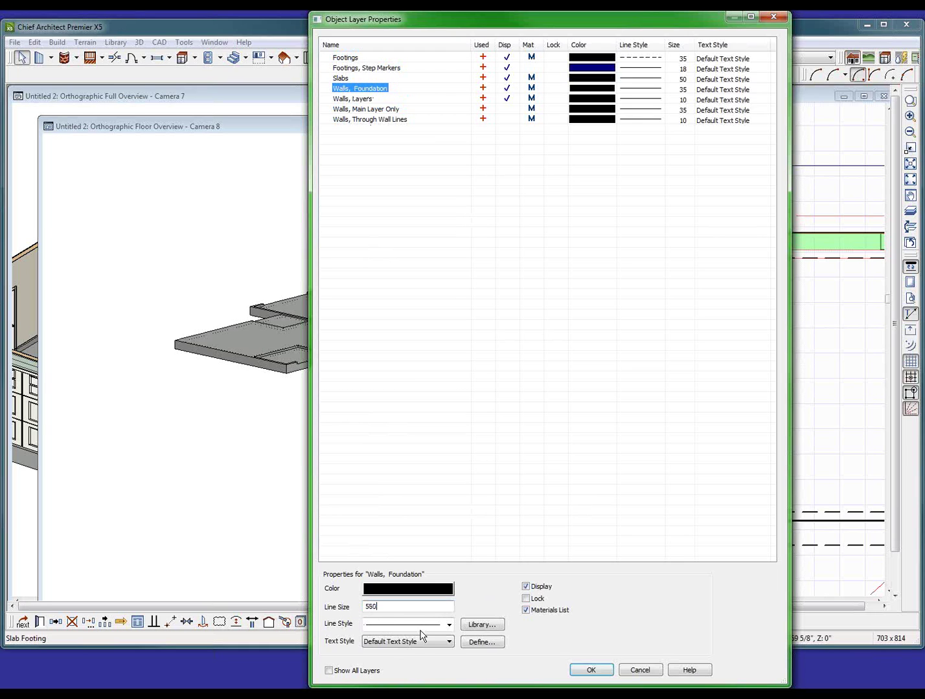
{"action": "key", "text": "Return"}
Set the line size of the Walls, Foundation layer to 50
{"action": "right_click", "coordinate": [667, 265]}
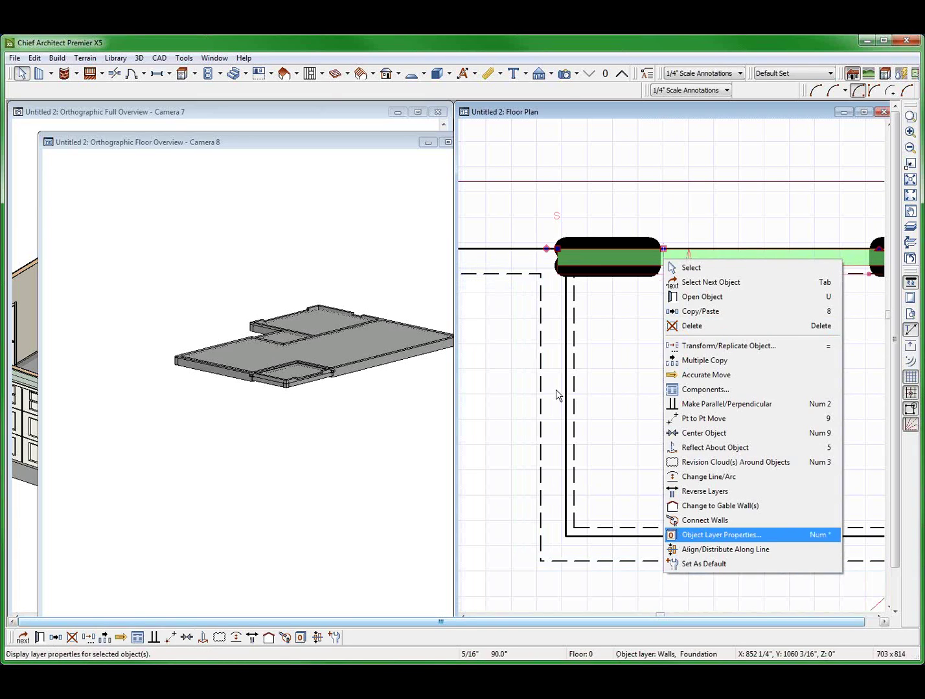
{"action": "key", "text": "Return"}
{"action": "left_click", "coordinate": [419, 89]}
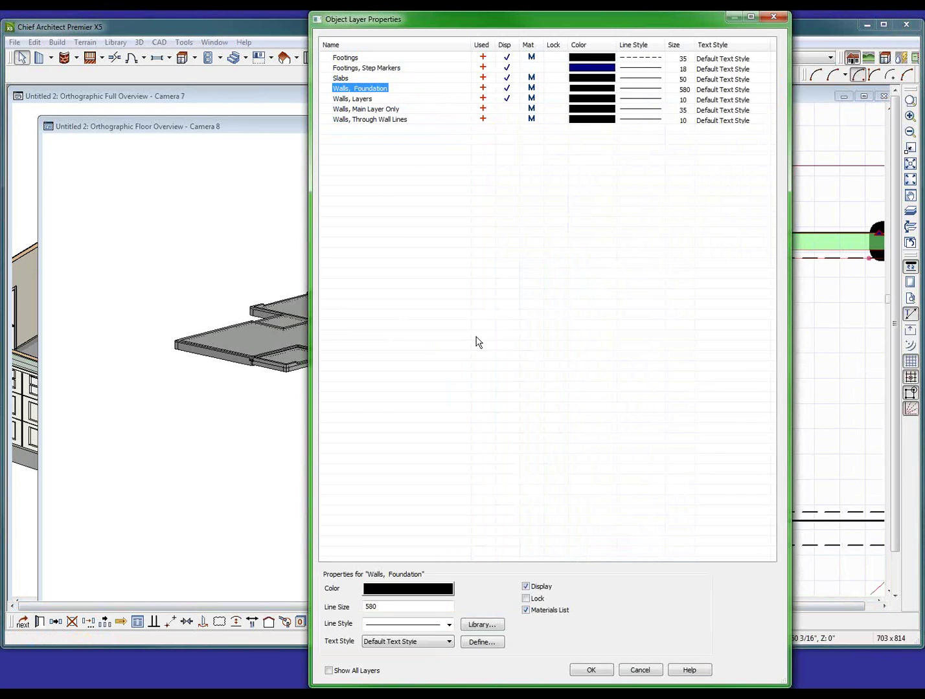
{"action": "double_click", "coordinate": [390, 607]}
{"action": "type", "text": "50"}
{"action": "key", "text": "Return"}
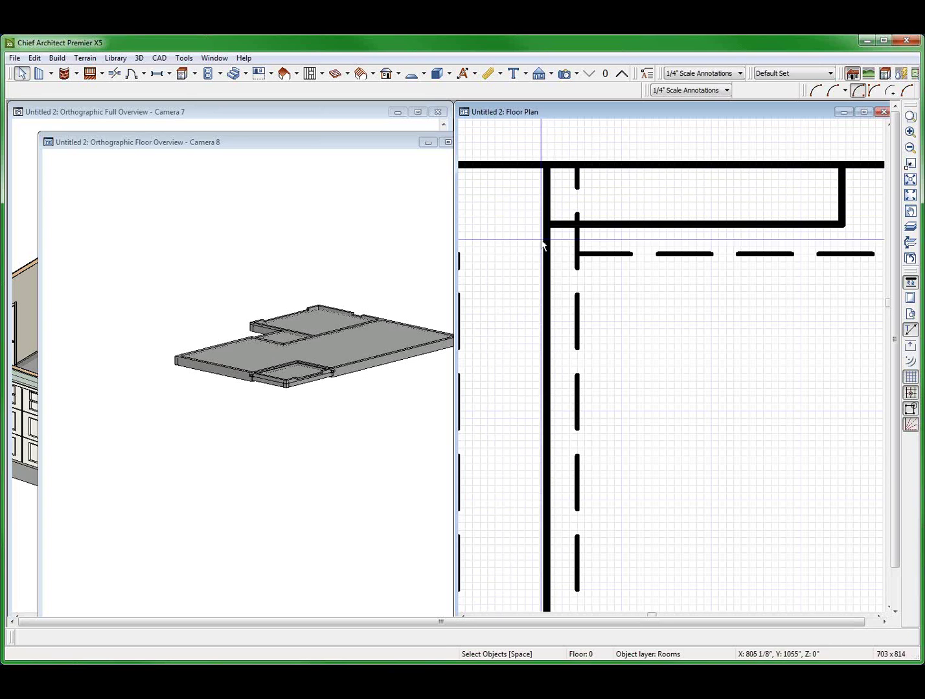
Draw a vertical CAD line about 6" long over the short wall line at the corner garage's upper-left corner
{"action": "scroll", "coordinate": [490, 247], "scroll_direction": "down", "scroll_amount": 12}
{"action": "scroll", "coordinate": [641, 223], "scroll_direction": "up", "scroll_amount": 11}
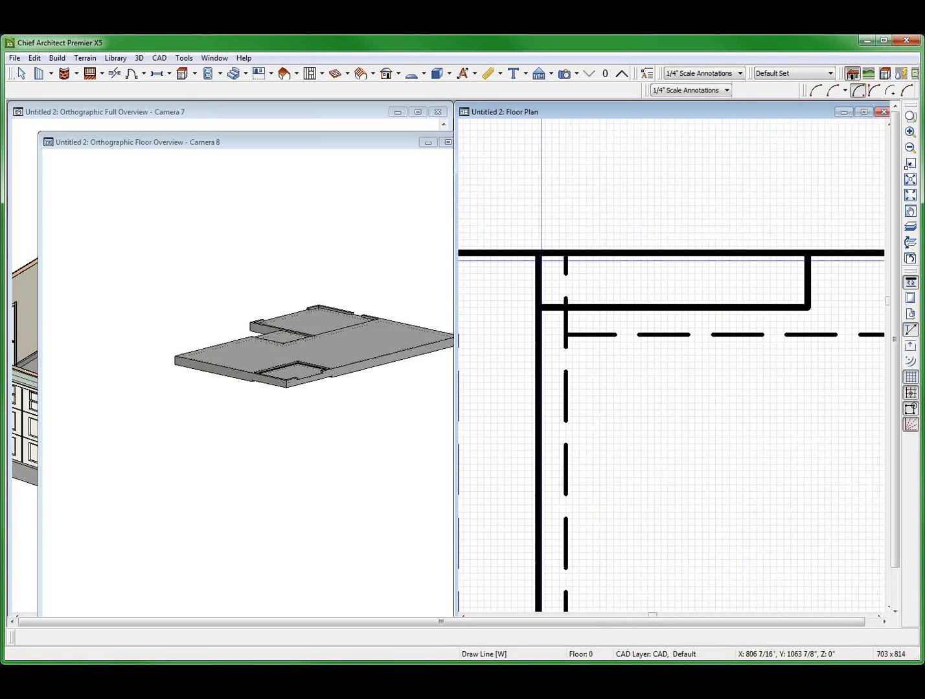
{"action": "left_click_drag", "start_coordinate": [543, 253], "coordinate": [542, 300]}
{"action": "key", "text": "space"}
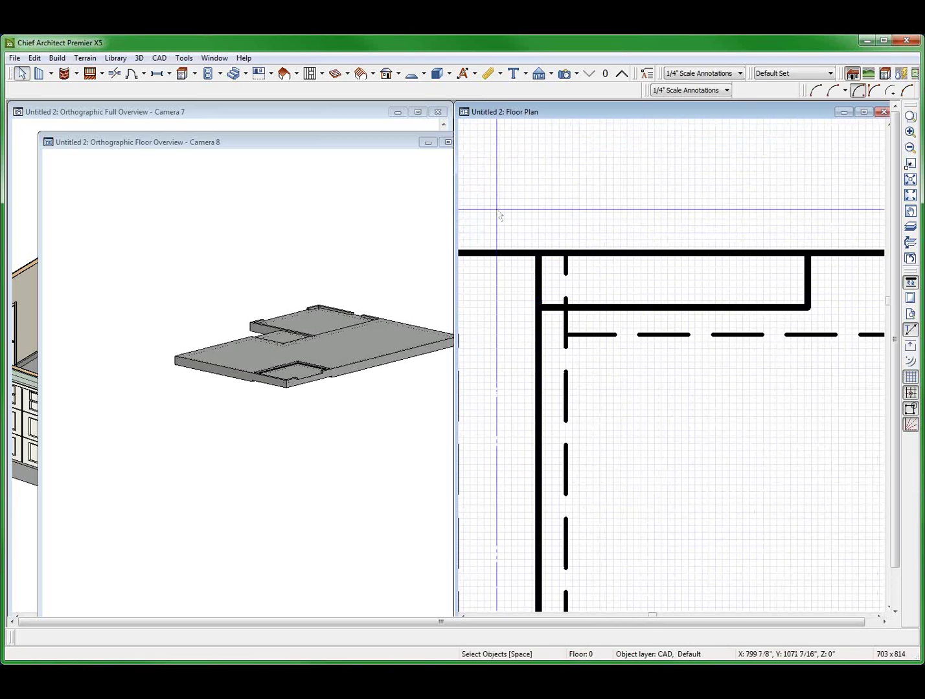
Set the short CAD line's color to white (255, 255, 255) in its line style settings
{"action": "left_click_drag", "start_coordinate": [497, 208], "coordinate": [603, 355]}
{"action": "left_click", "coordinate": [23, 638]}
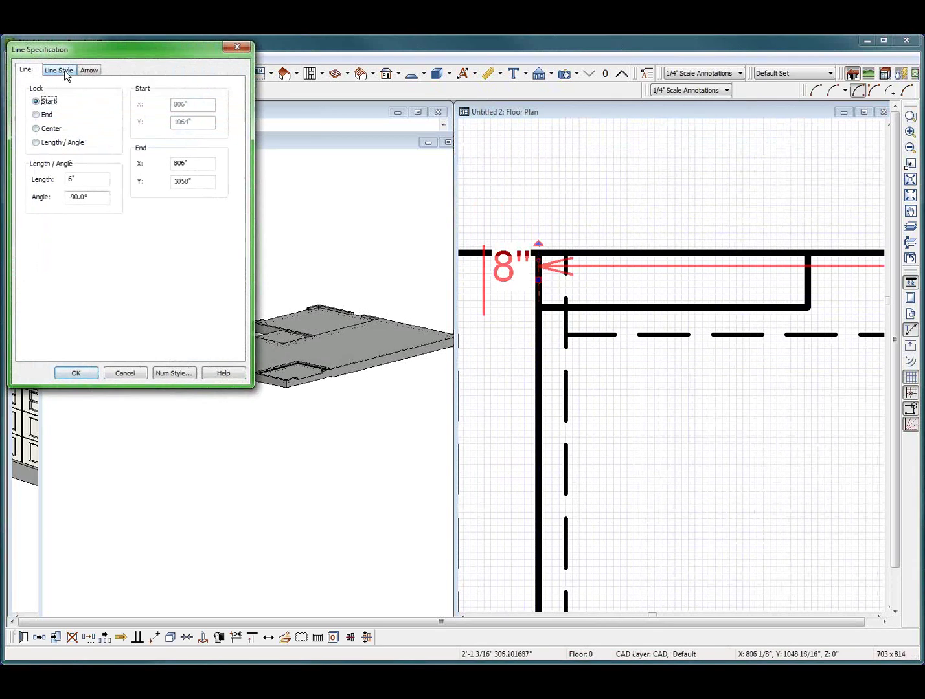
{"action": "left_click", "coordinate": [70, 72]}
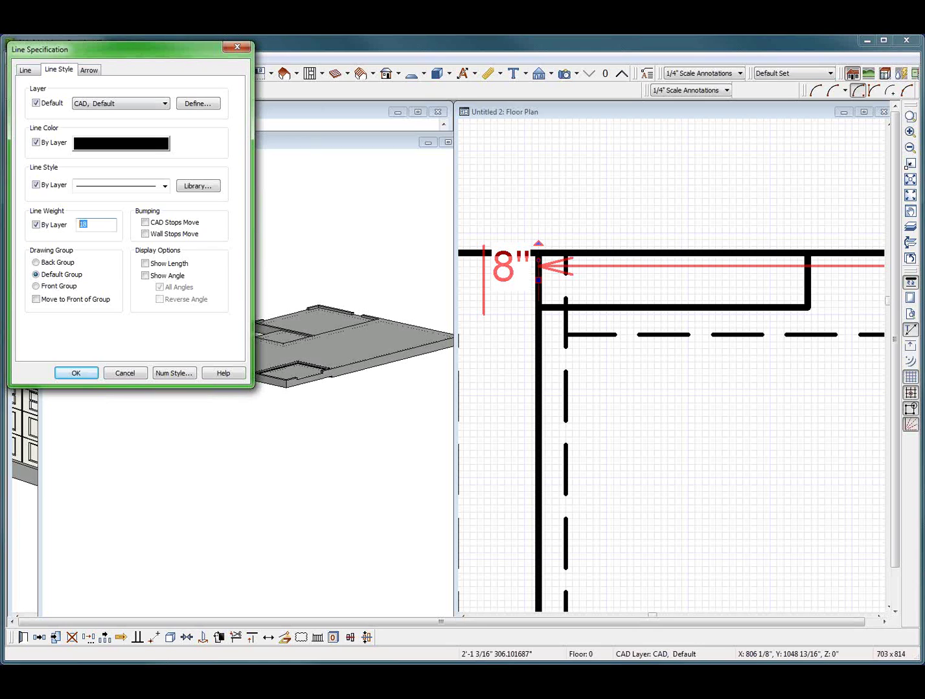
{"action": "left_click", "coordinate": [96, 144]}
{"action": "left_click", "coordinate": [137, 162]}
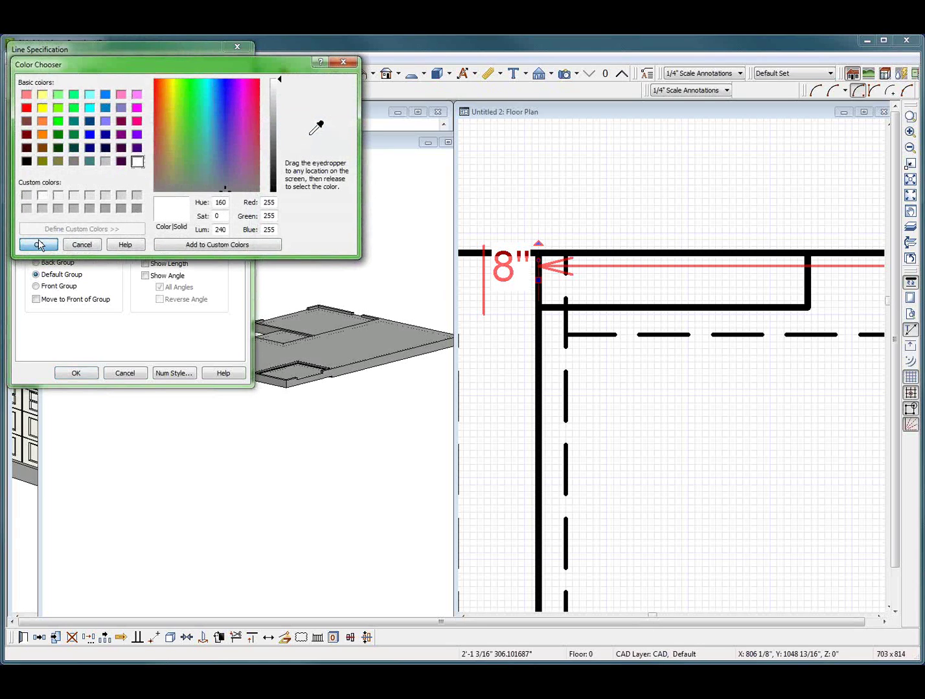
{"action": "left_click", "coordinate": [39, 244]}
{"action": "left_click", "coordinate": [84, 375]}
{"action": "left_click", "coordinate": [663, 288]}
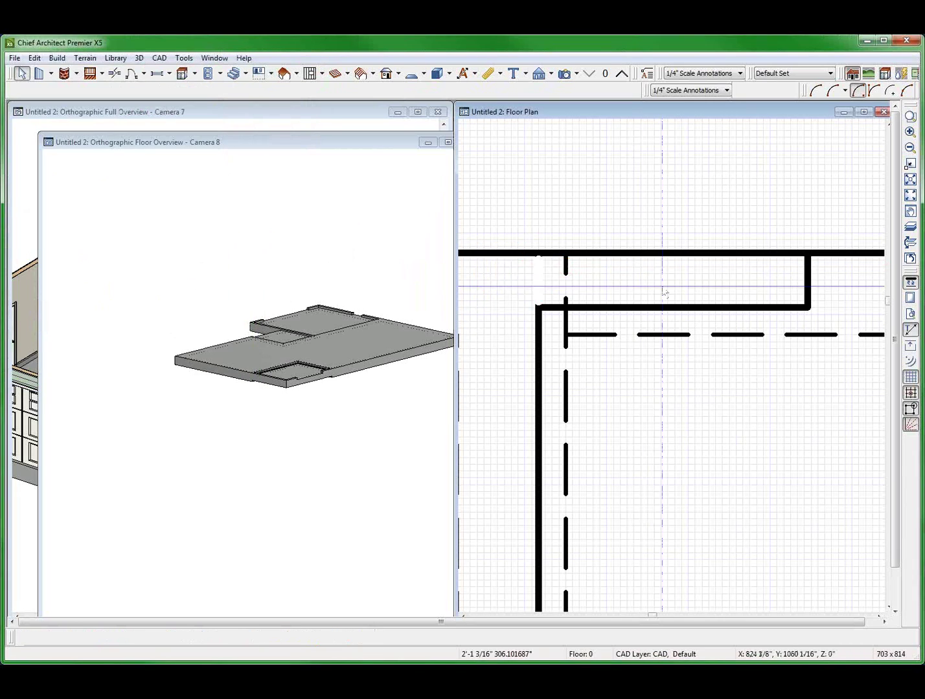
Examine the corner garage's foundation walls, curbs and dashed footing lines in the floor plan
{"action": "scroll", "coordinate": [745, 286], "scroll_direction": "down", "scroll_amount": 4}
{"action": "left_click", "coordinate": [680, 218]}
{"action": "scroll", "coordinate": [489, 195], "scroll_direction": "down", "scroll_amount": 2}
{"action": "scroll", "coordinate": [647, 361], "scroll_direction": "up", "scroll_amount": 1}
{"action": "scroll", "coordinate": [557, 314], "scroll_direction": "down", "scroll_amount": 2}
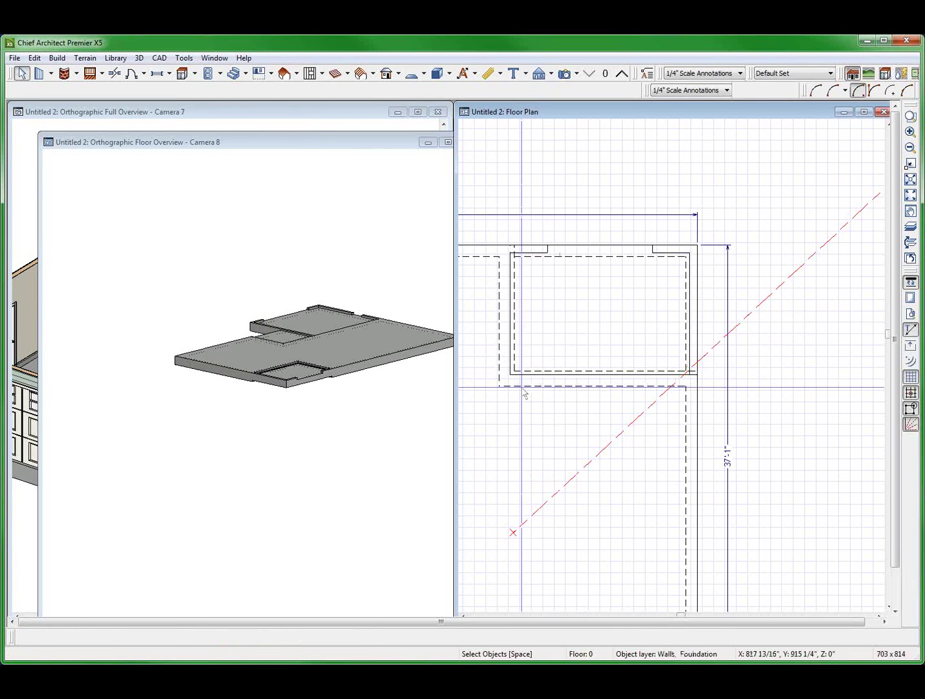
{"action": "scroll", "coordinate": [651, 344], "scroll_direction": "up", "scroll_amount": 2}
{"action": "scroll", "coordinate": [652, 345], "scroll_direction": "down", "scroll_amount": 2}
{"action": "scroll", "coordinate": [475, 295], "scroll_direction": "up", "scroll_amount": 1}
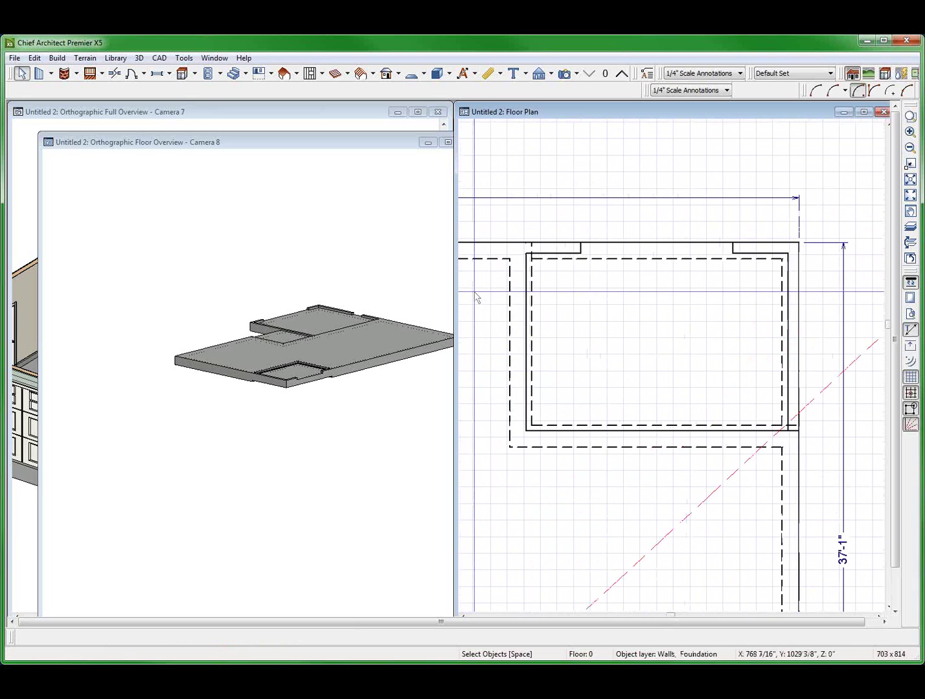